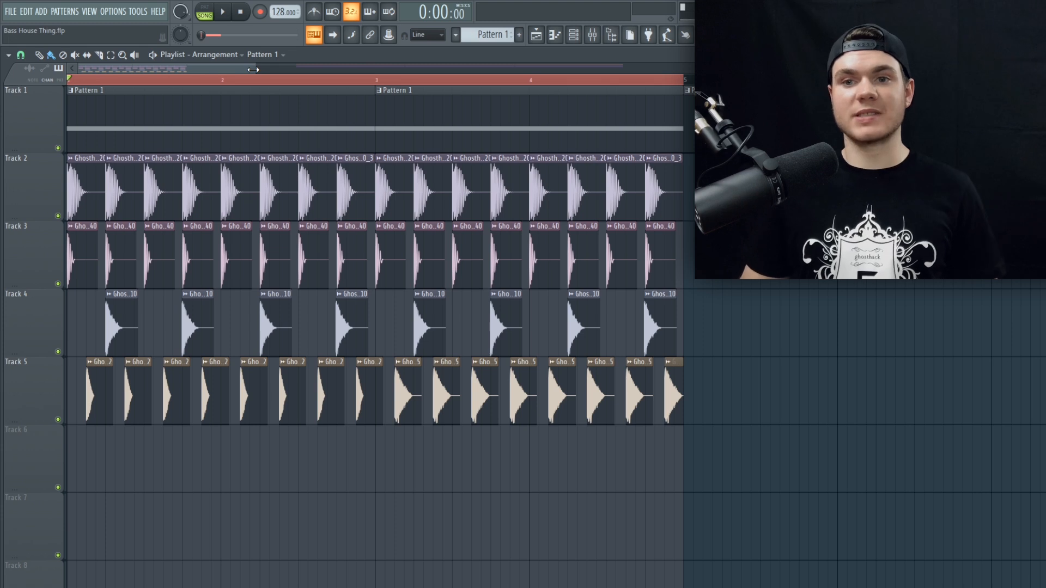
Step: Play the arrangement with only the drum tracks 2 to 5 audible, and unmute Track 1 once playback is stopped
left_click_drag(64, 220, 61, 421)
key("space")
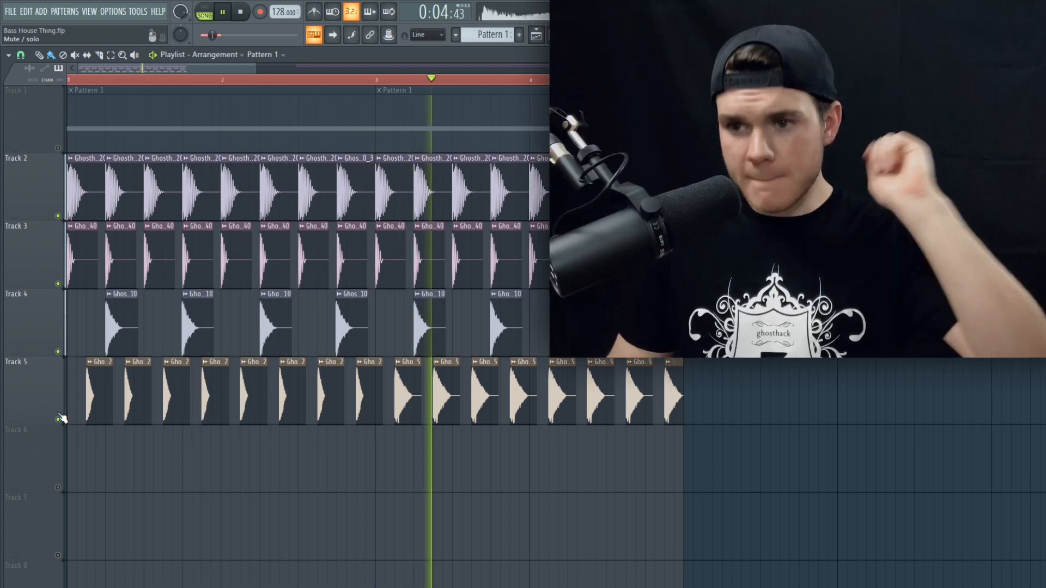
key("space")
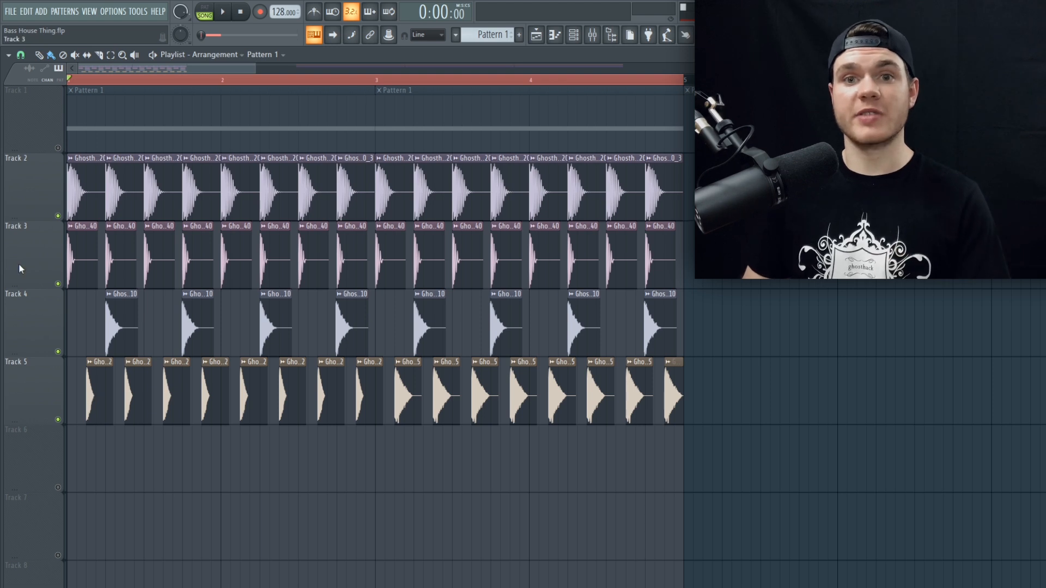
left_click(58, 149)
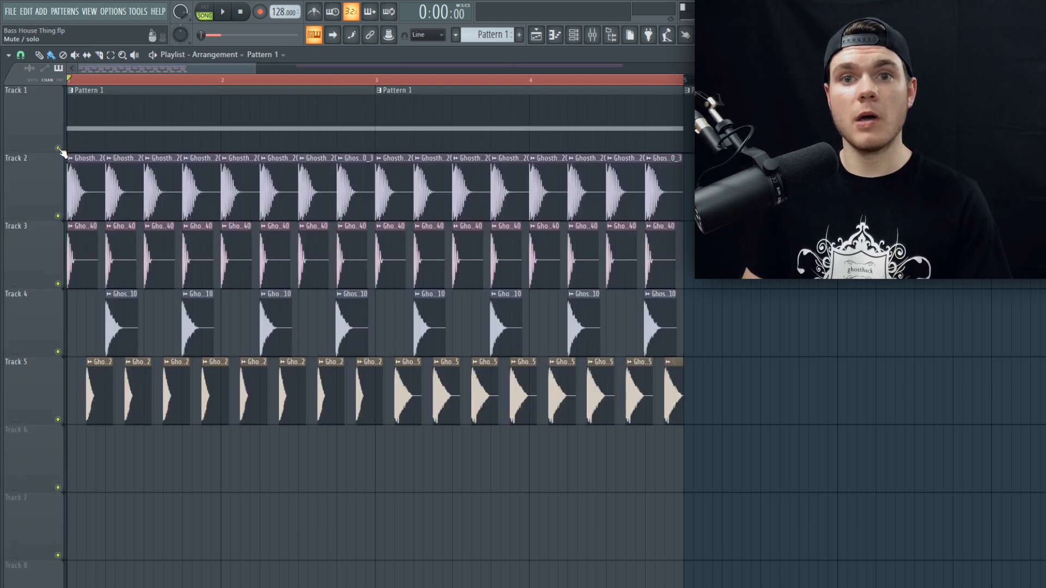
Step: Examine the Serum notes of both Pattern 1 sections in the piano roll and play the arrangement
double_click(101, 121)
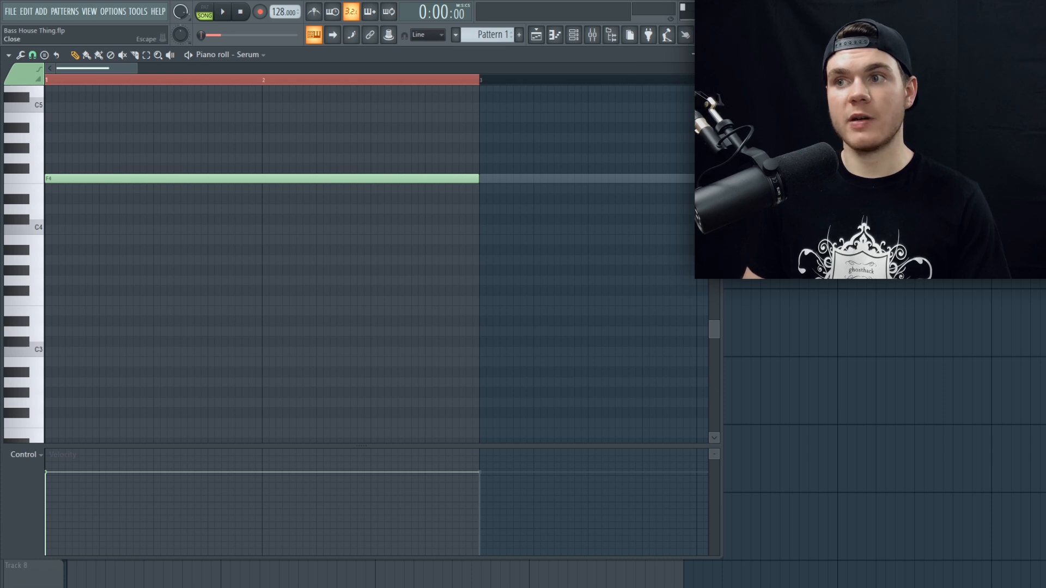
key("Escape")
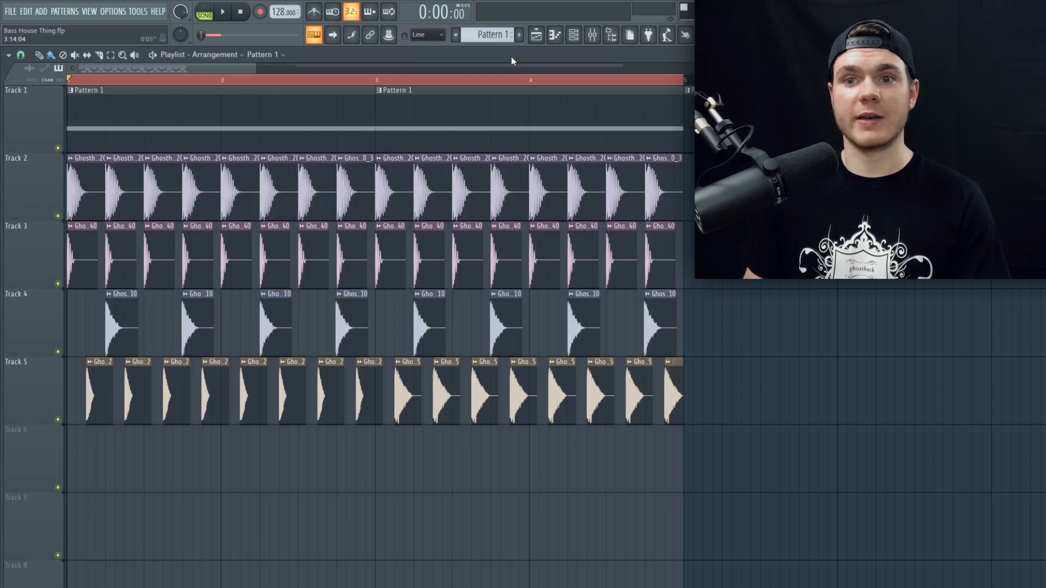
key("space")
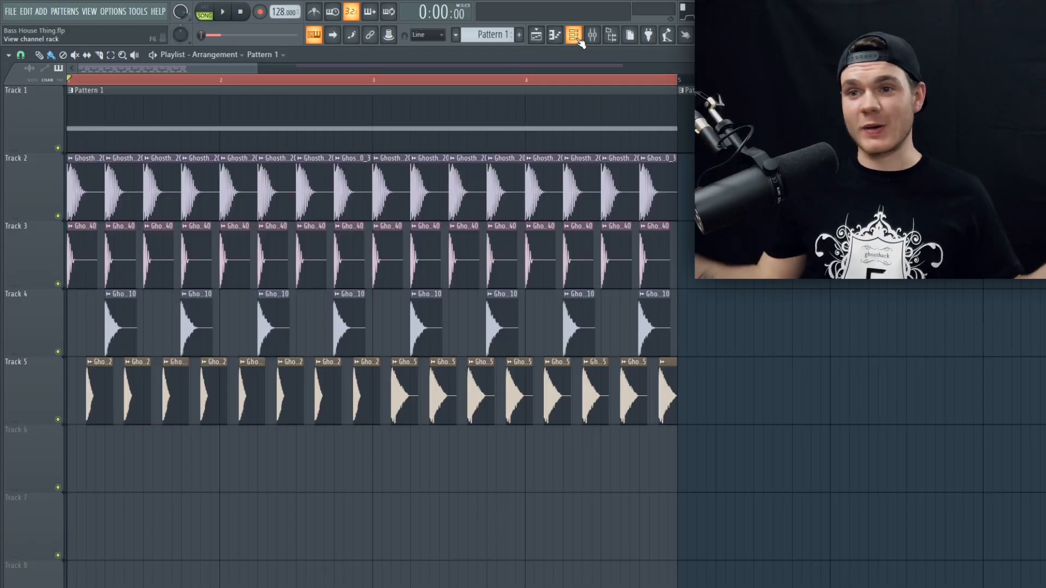
double_click(392, 108)
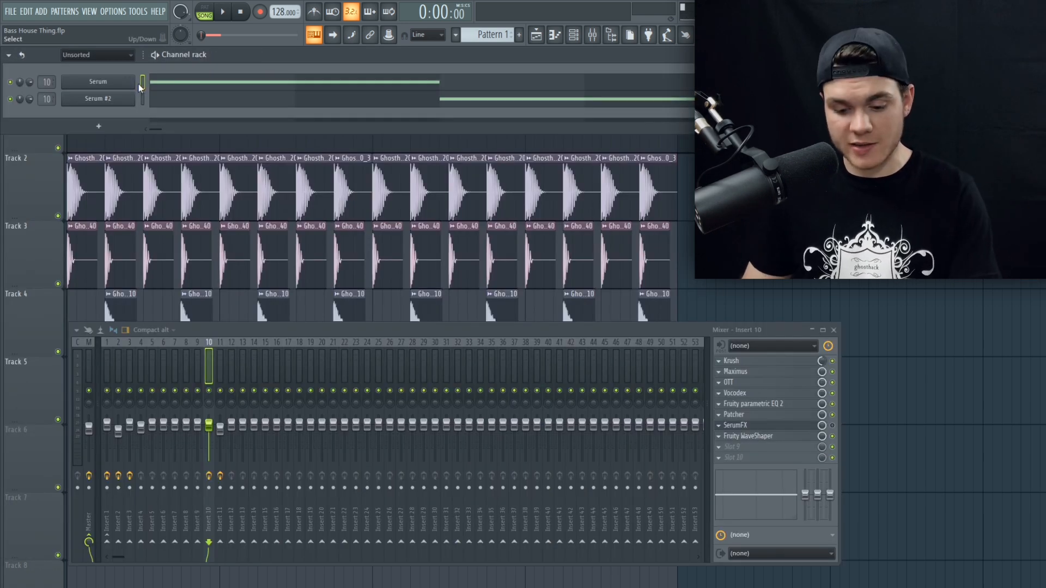
Step: Audition the note F4 on the Serum channel and on the Serum #2 channel to compare both sounds
key("v")
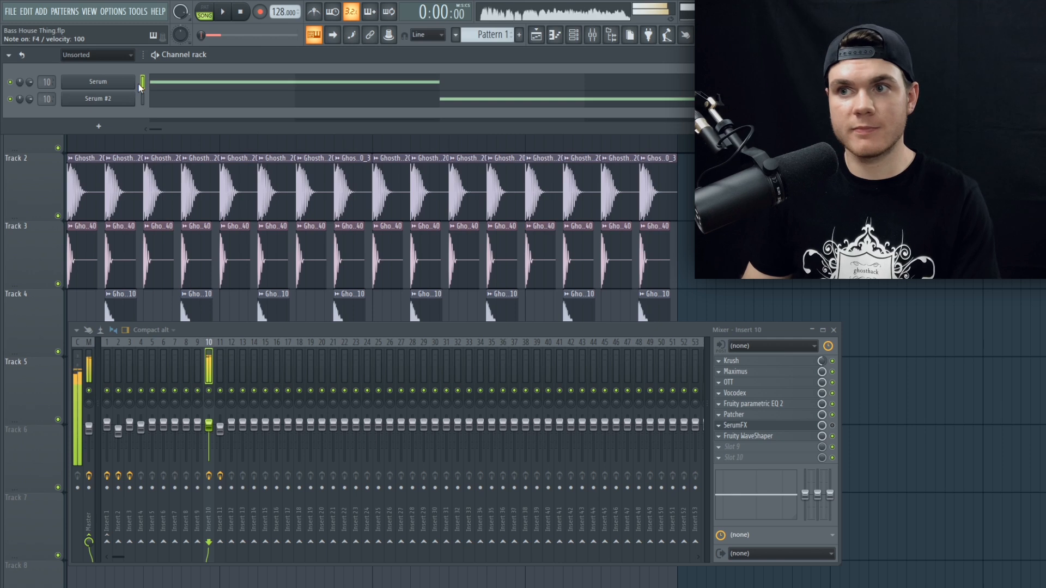
left_click(143, 98)
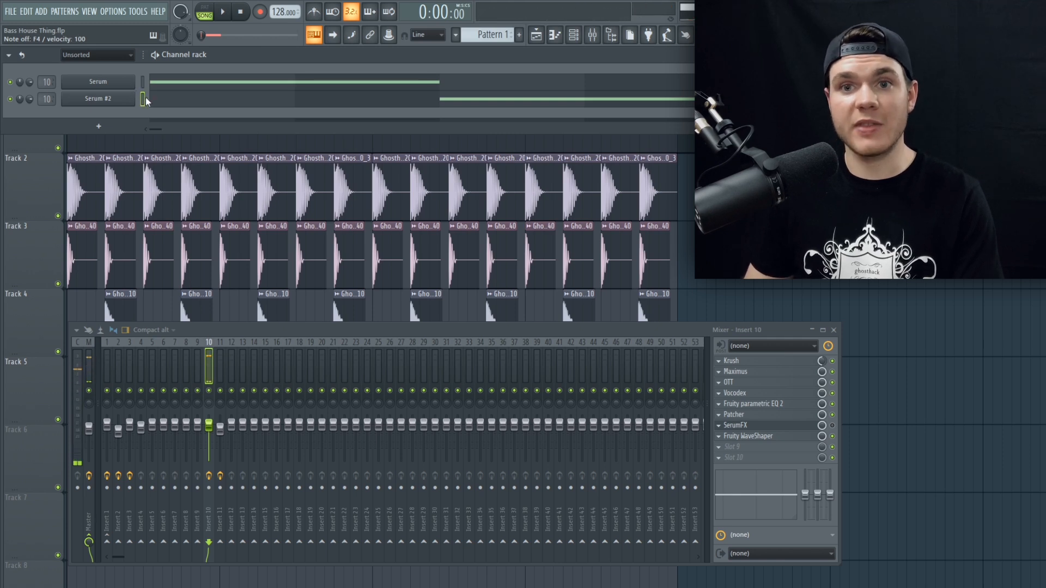
key("v")
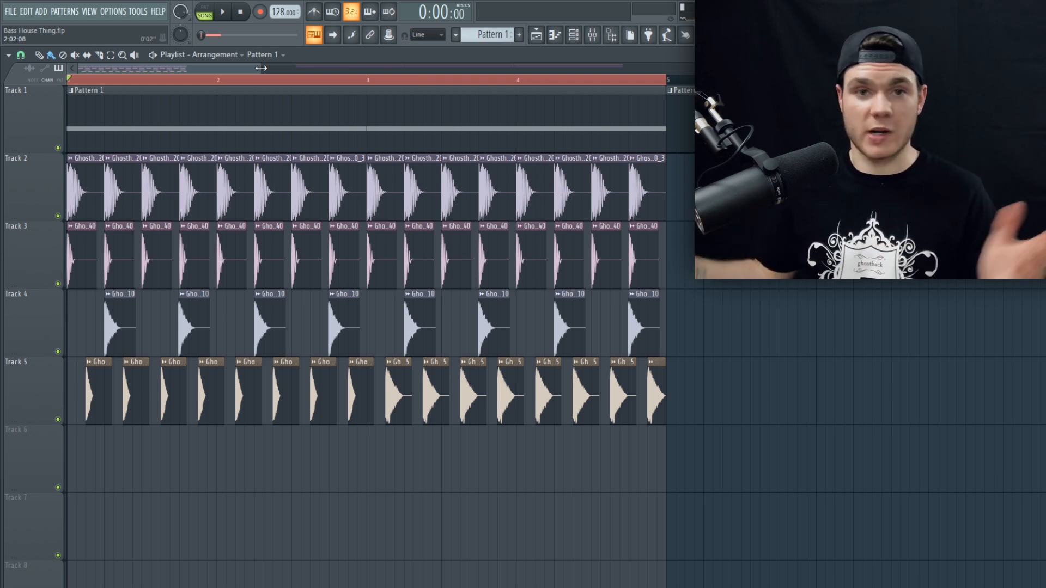
Step: Show the channel rack, view the first Serum channel's instrument window with a slight upward reposition, and close it
left_click(578, 37)
left_click(119, 83)
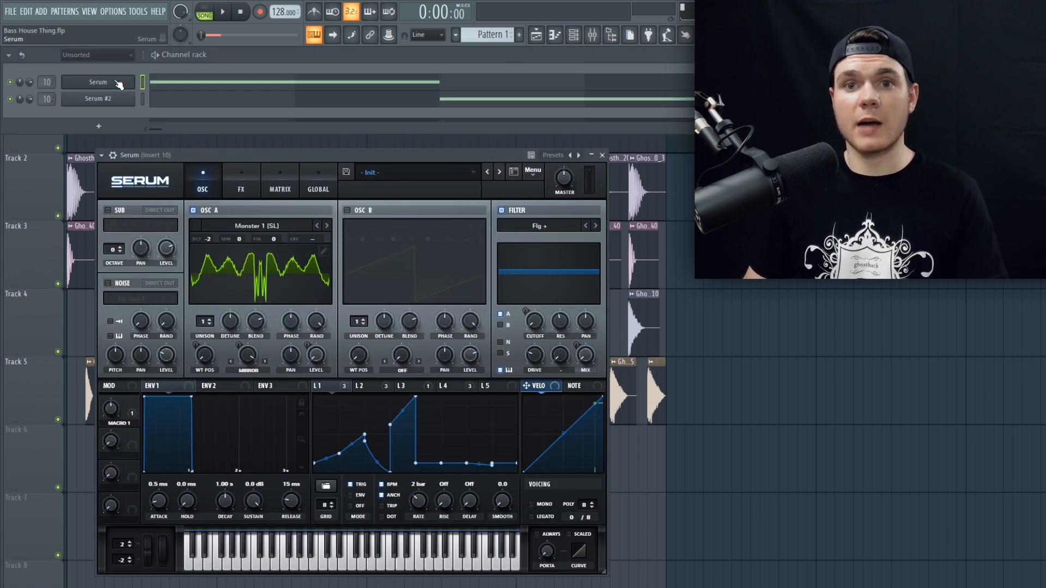
left_click_drag(210, 151, 196, 115)
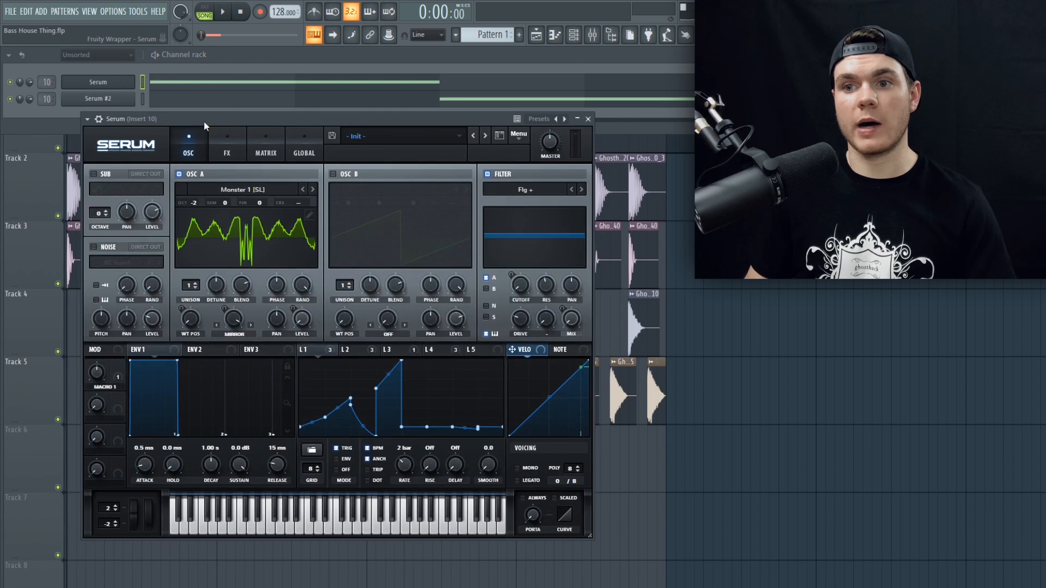
left_click(589, 119)
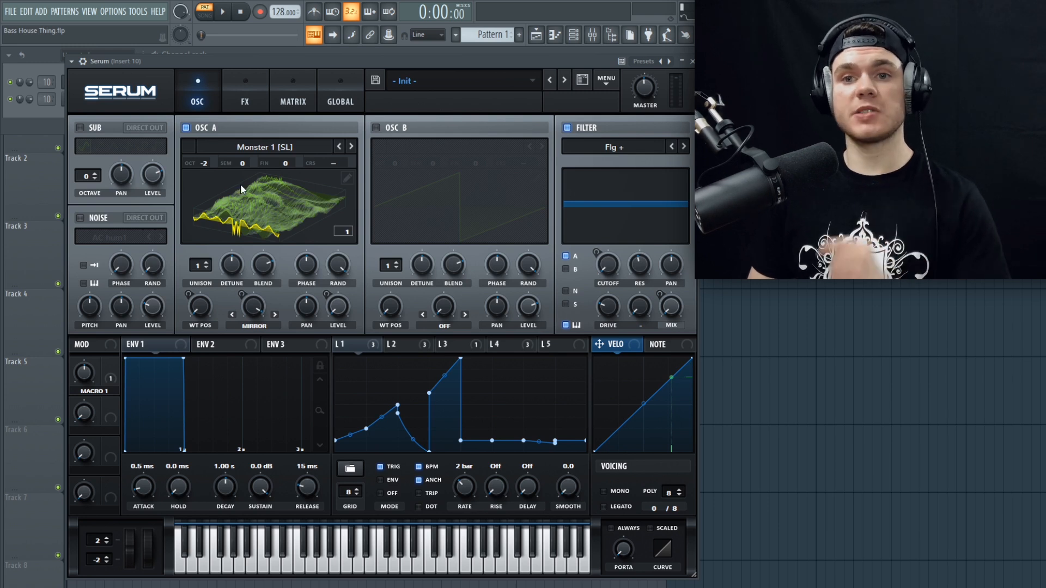
Step: Show OSC A's wavetable in 2D, play the pattern and review the LFO shapes from LFO 2 to LFO 5
left_click(258, 194)
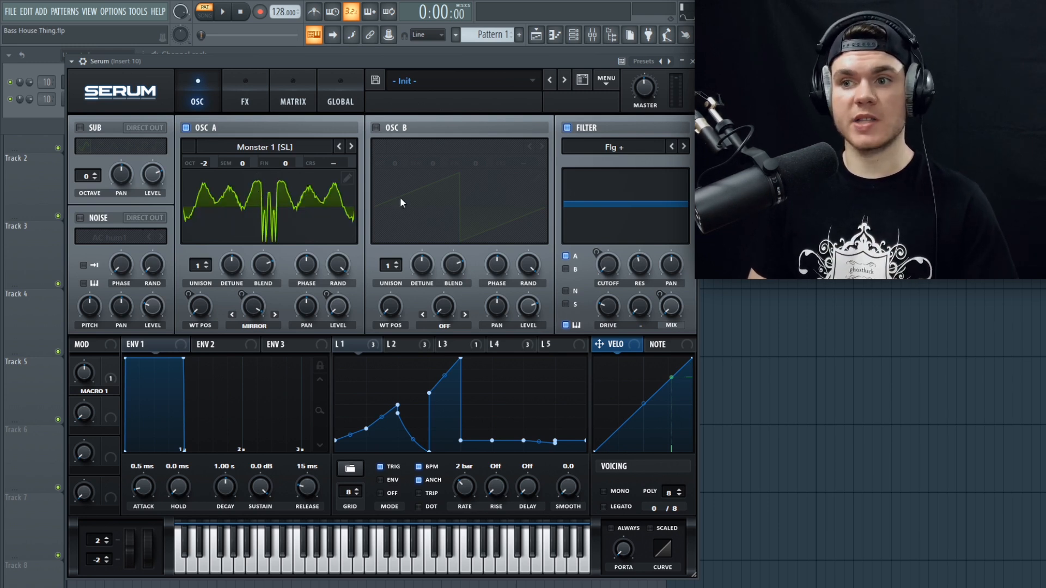
key("space")
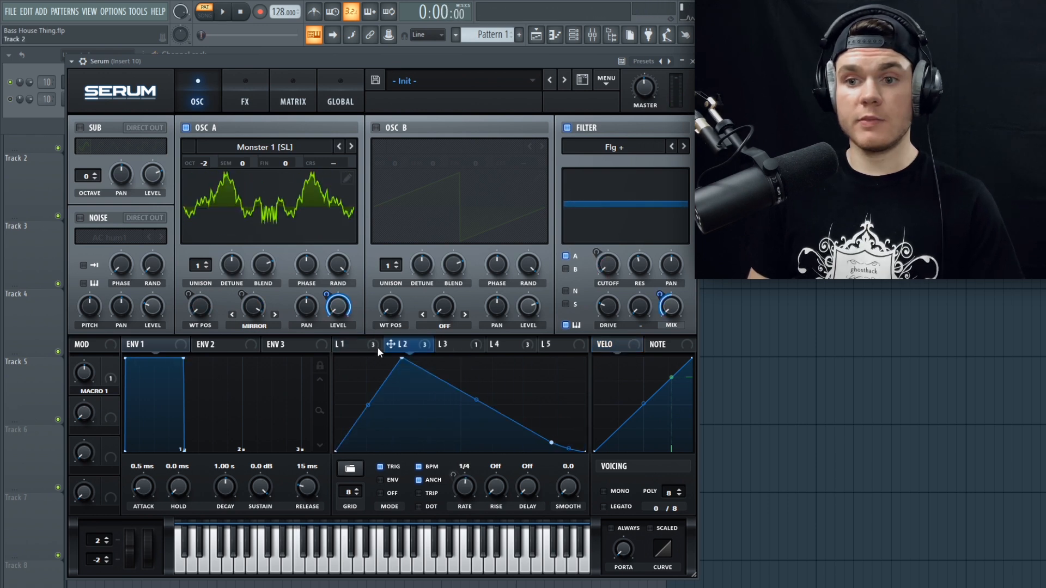
left_click(373, 347)
left_click(397, 346)
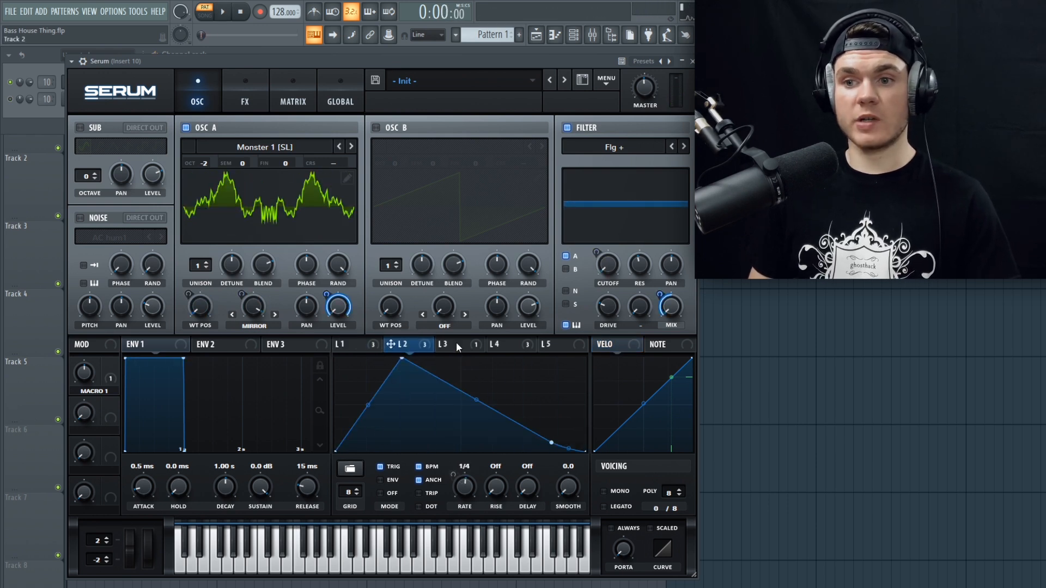
left_click(456, 343)
left_click(512, 346)
left_click(548, 344)
Step: Display LFO 1 with its modulation targets and play the pattern to follow its movement
left_click(352, 346)
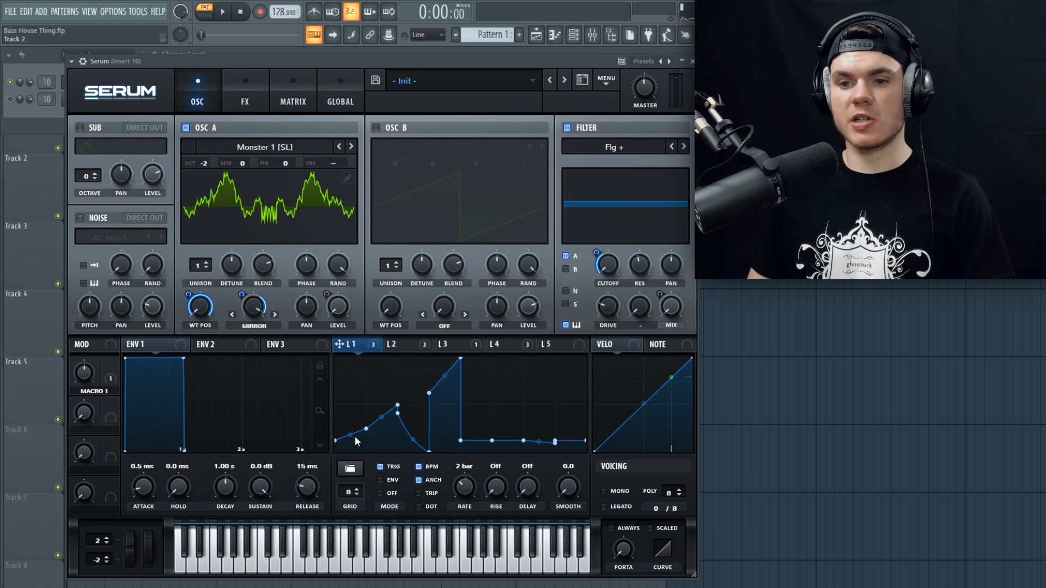
key("space")
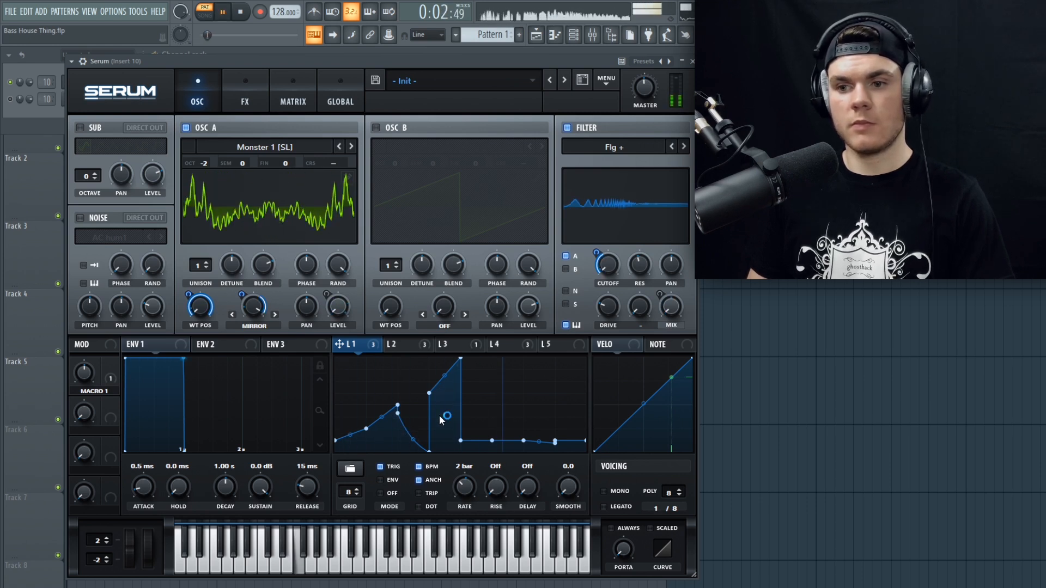
key("space")
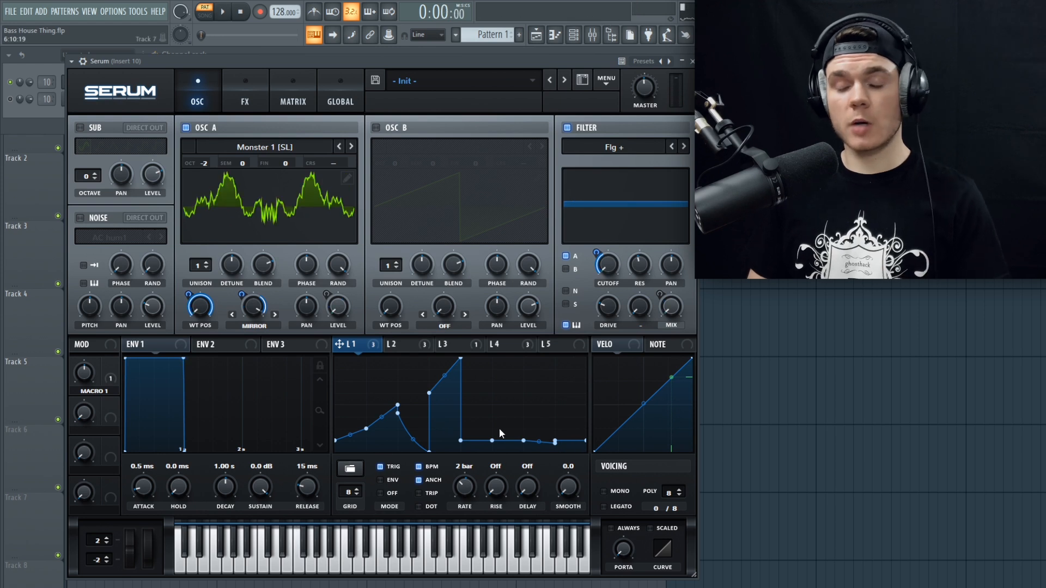
Step: Examine OSC A's wavetable position modulation in the 3D and 2D views, and play the pattern to watch the waveform move
left_click(253, 187)
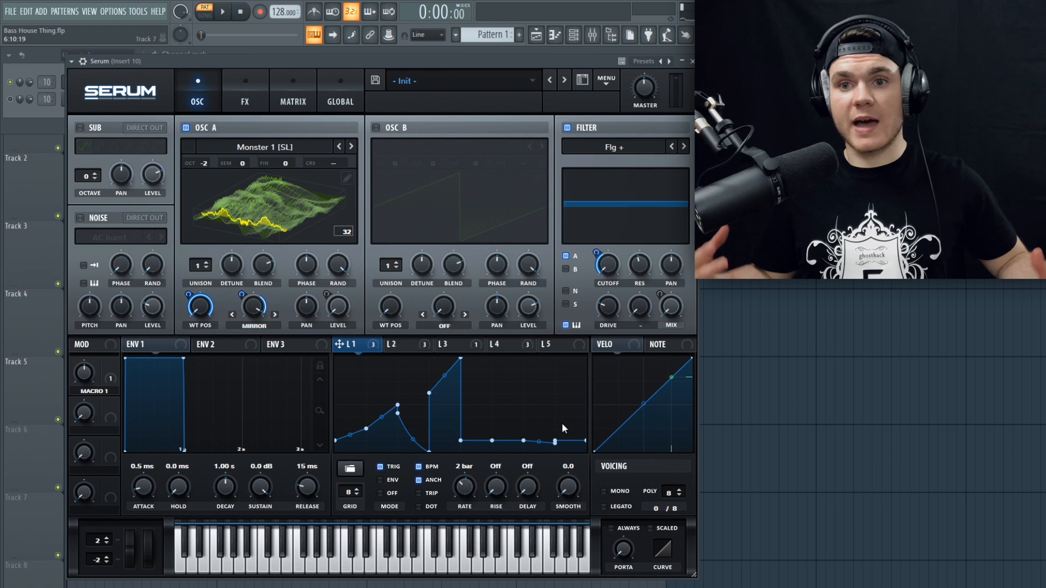
left_click(199, 313)
left_click(190, 295)
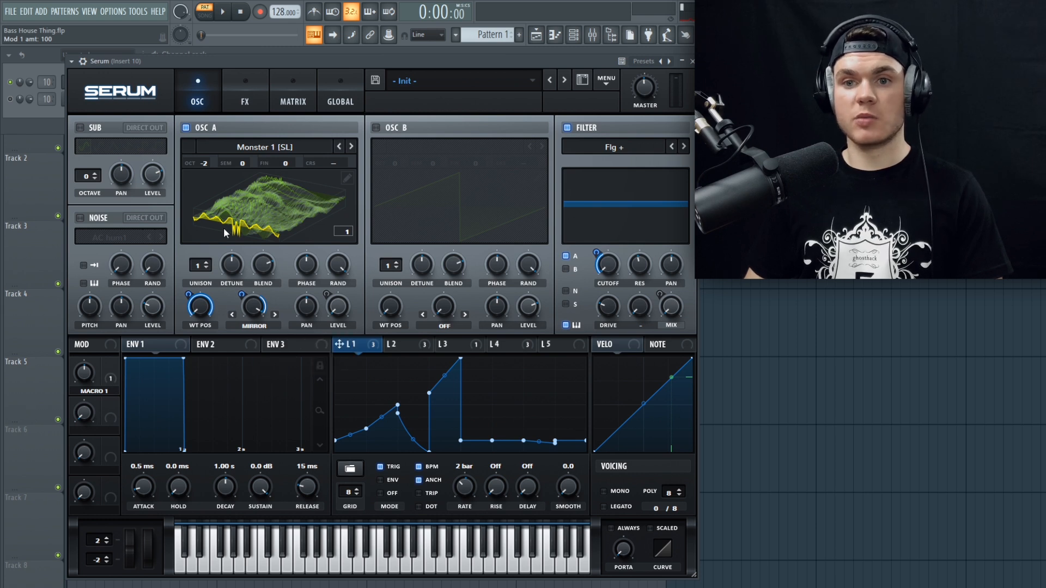
left_click(244, 215)
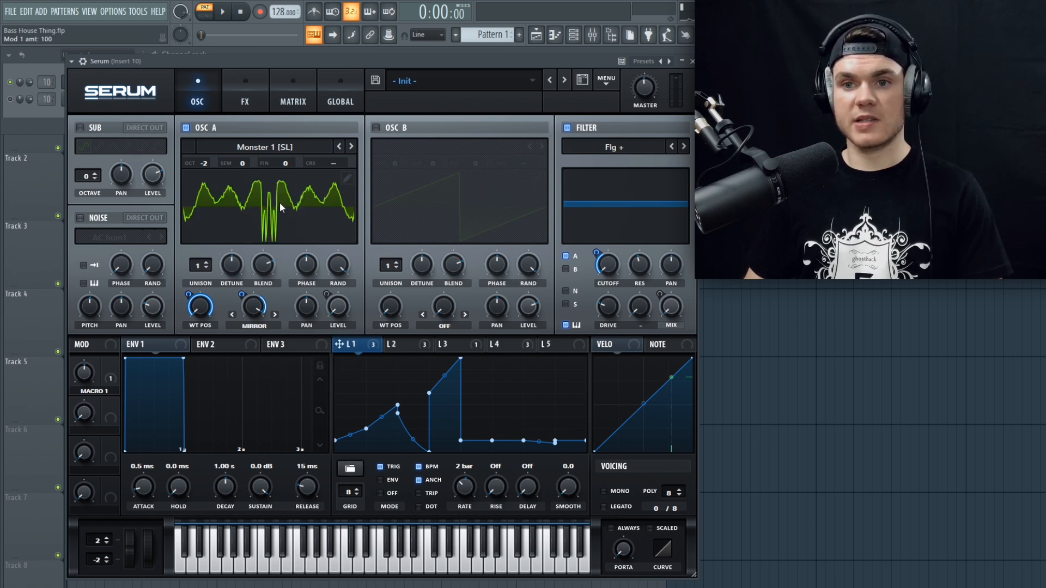
key("space")
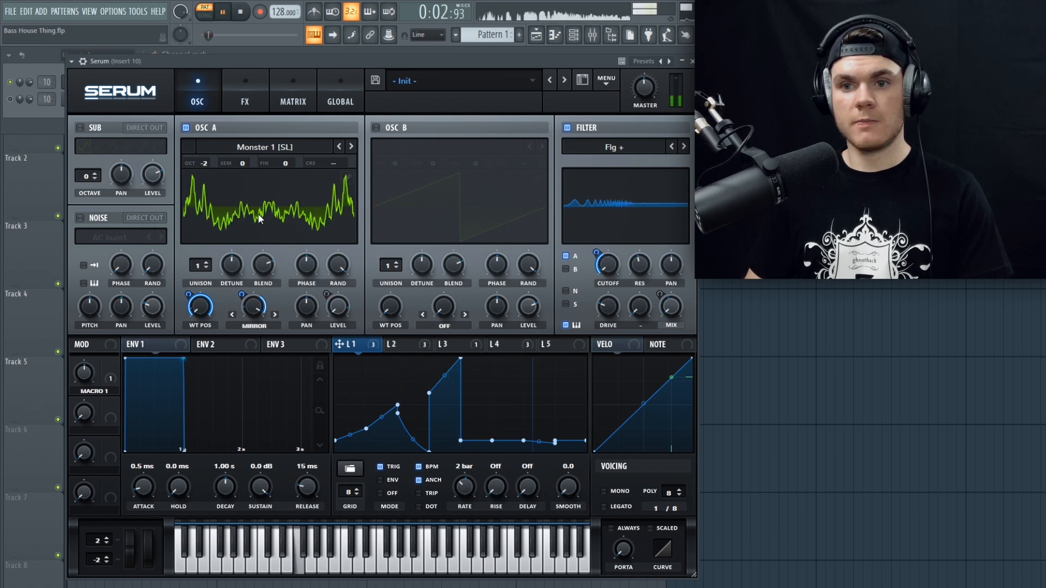
key("space")
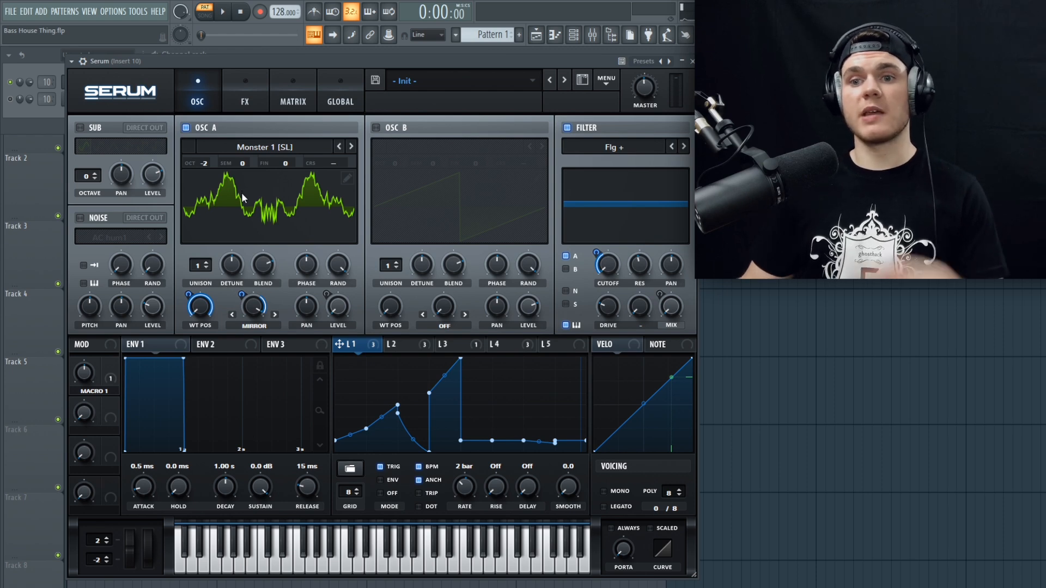
Step: Load the spectral wavetable Trilobyte 3 [SL] into OSC A, show it in 3D and audition the pattern
left_click(260, 151)
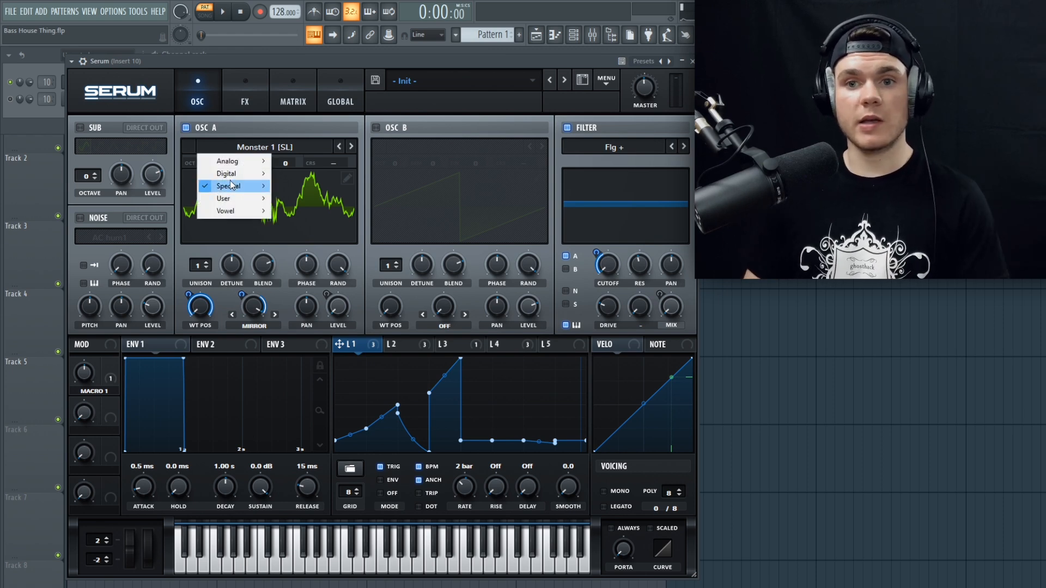
mouse_move(231, 185)
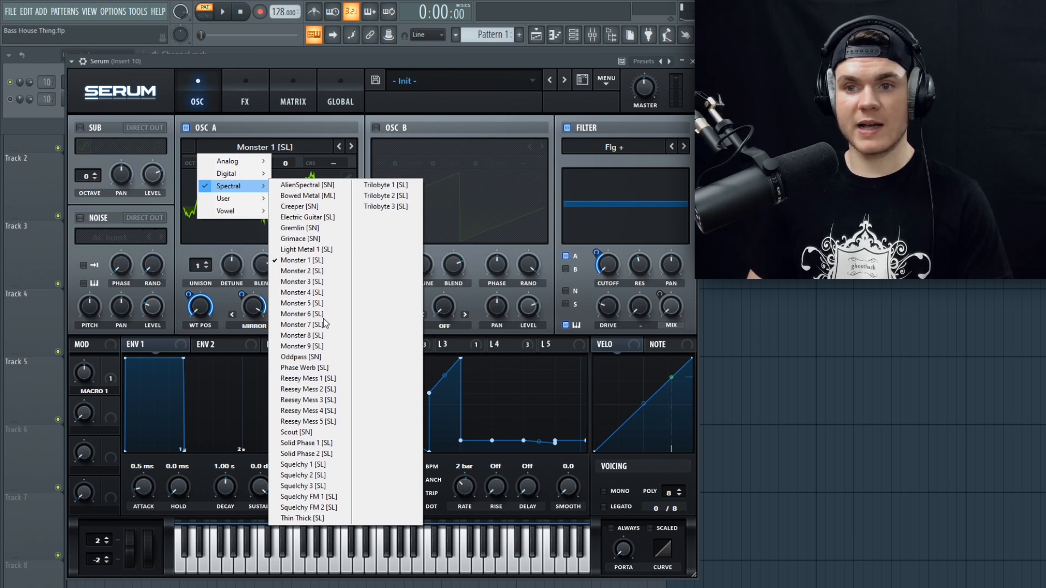
left_click(377, 209)
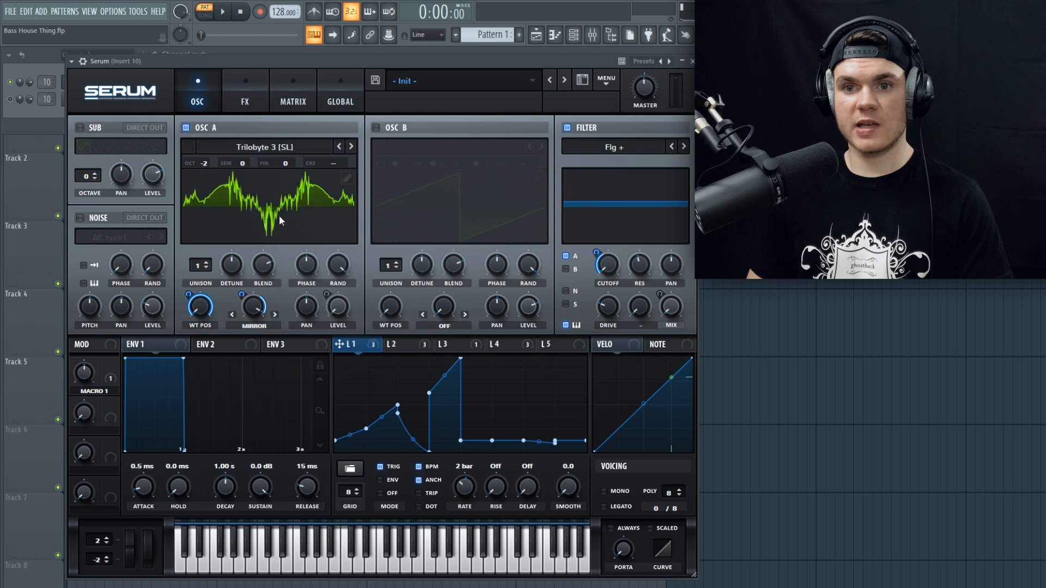
left_click(280, 217)
key("space")
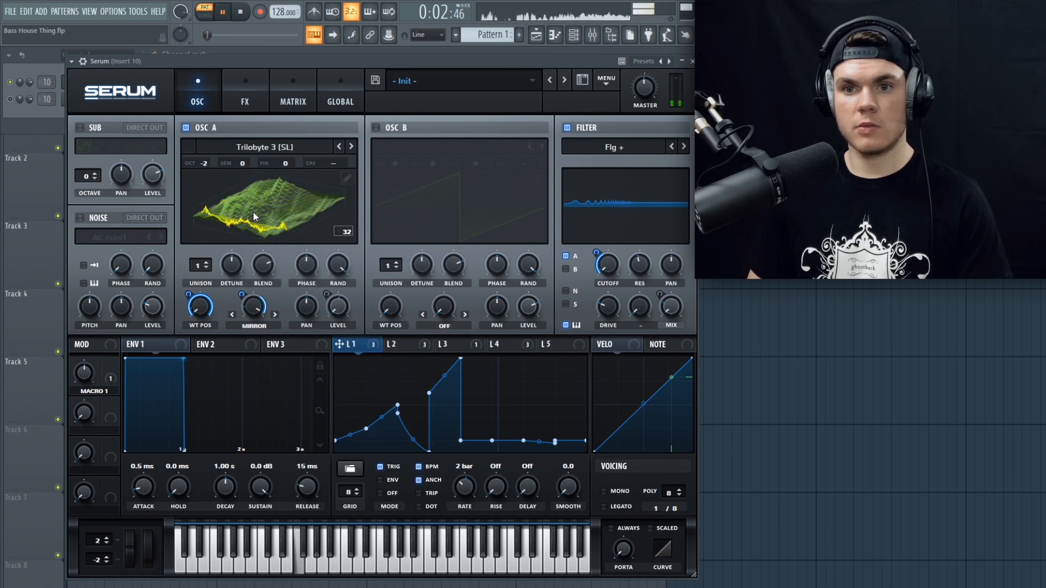
key("space")
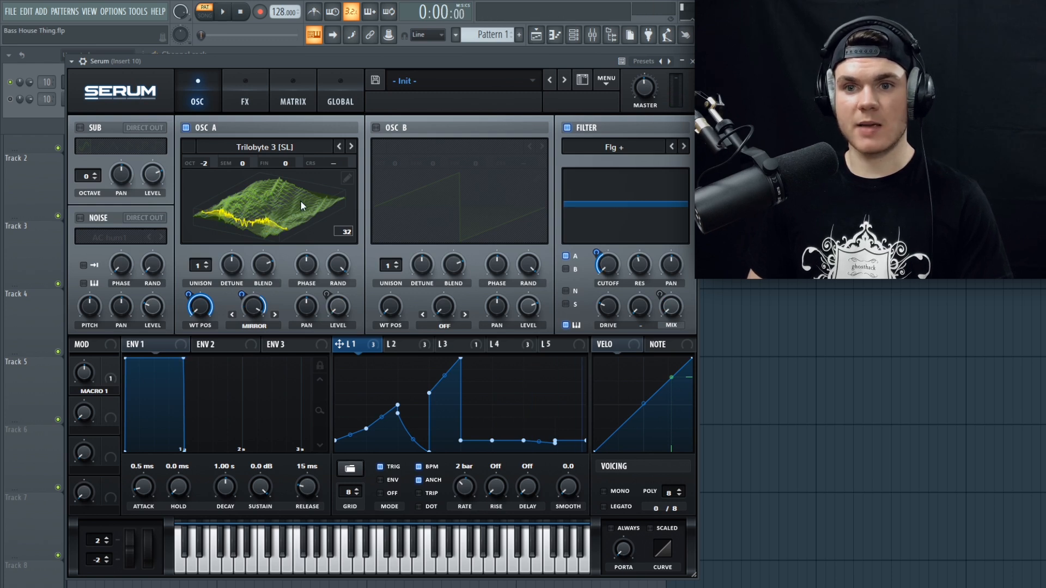
Step: Change OSC A's wavetable to Trilobyte 2 [SL] and audition the pattern with it
left_click(340, 145)
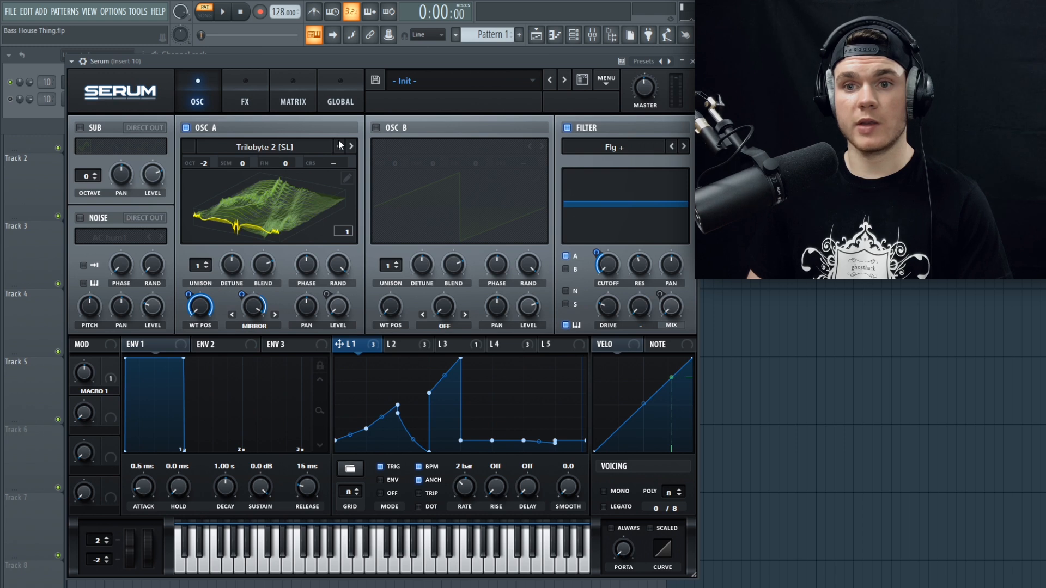
key("space")
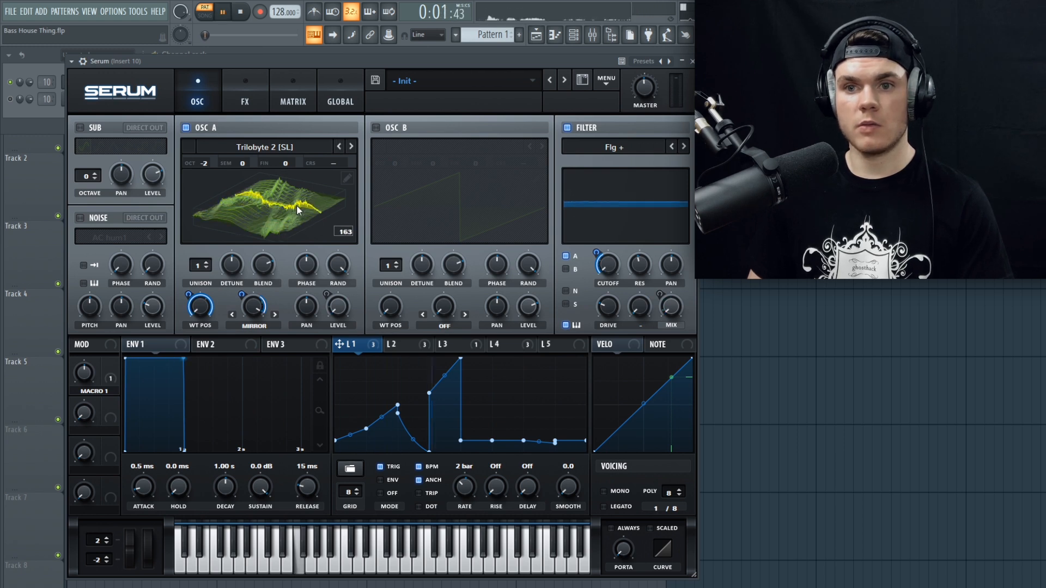
key("space")
Step: Go back through the spectral wavetables in OSC A from Trilobyte 1 [SL] to Monster 1 [SL]
left_click(340, 146)
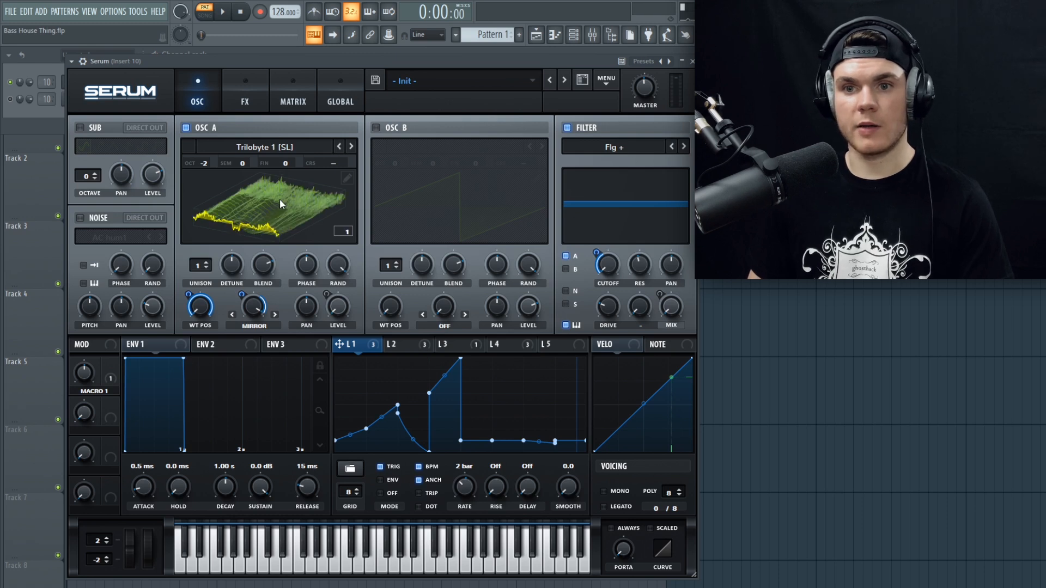
left_click(340, 147)
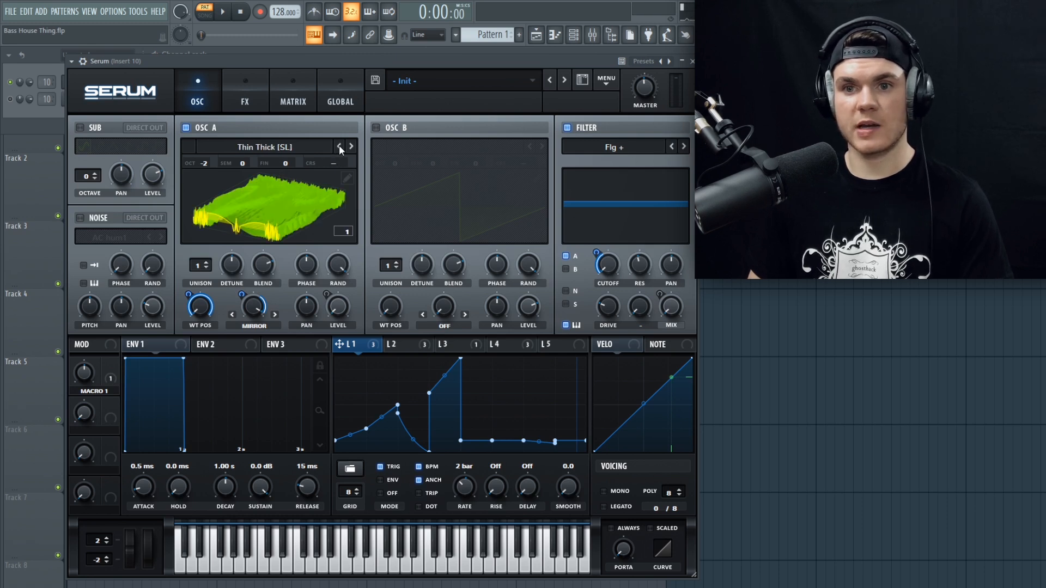
left_click(340, 147)
left_click(339, 146)
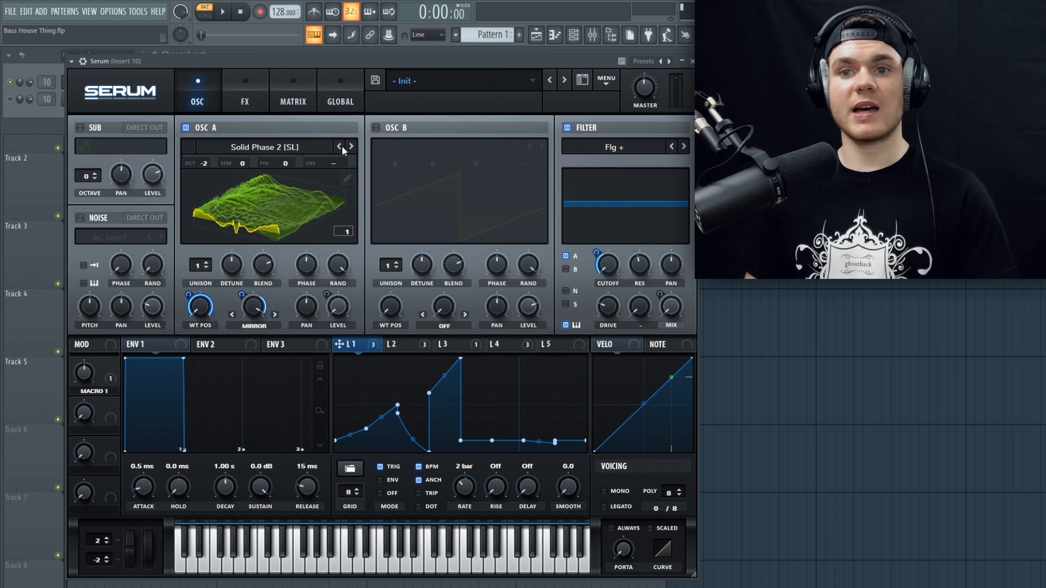
left_click(339, 146)
left_click(340, 146)
left_click(340, 146)
left_click(339, 146)
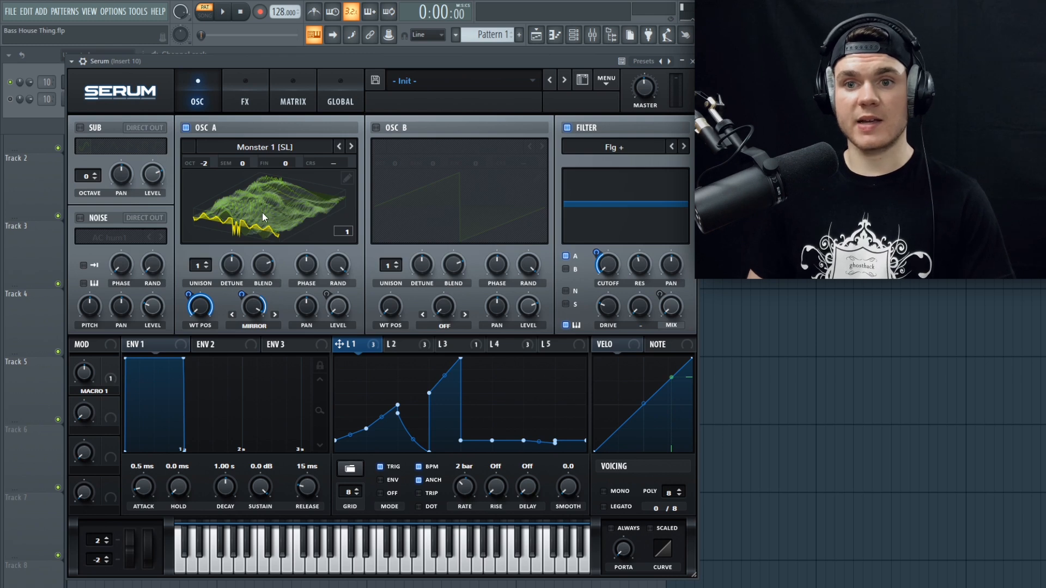
Step: Audition the Monster 1 [SL] pattern with the Flg + filter on and then bypassed, and switch the filter back on
key("space")
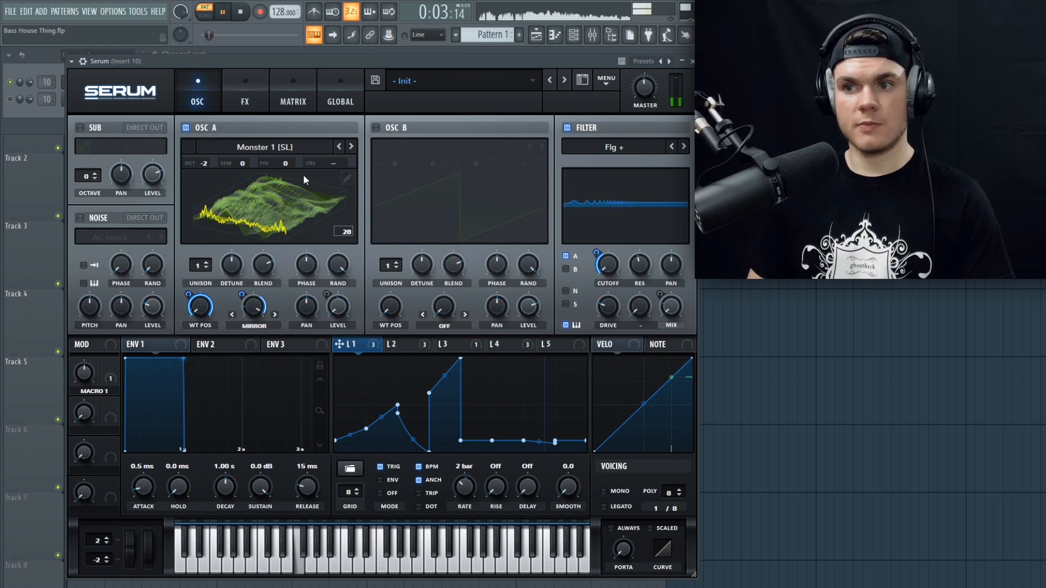
key("space")
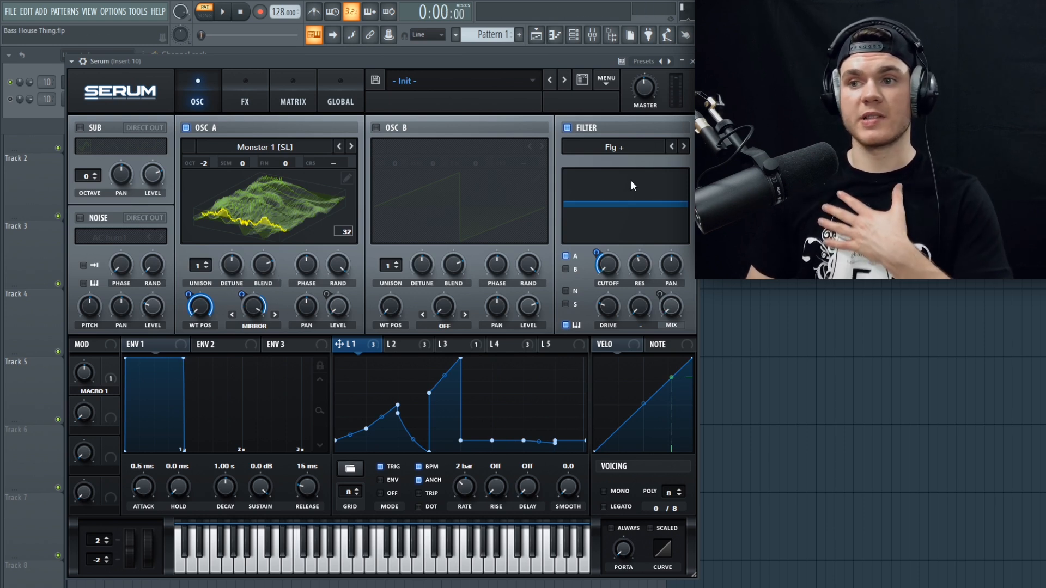
left_click(568, 128)
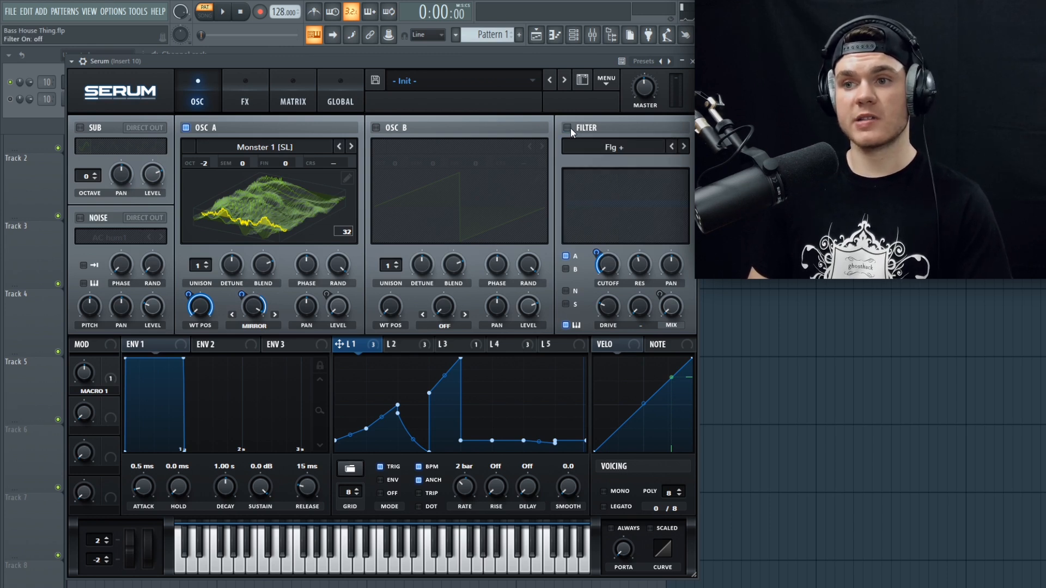
key("space")
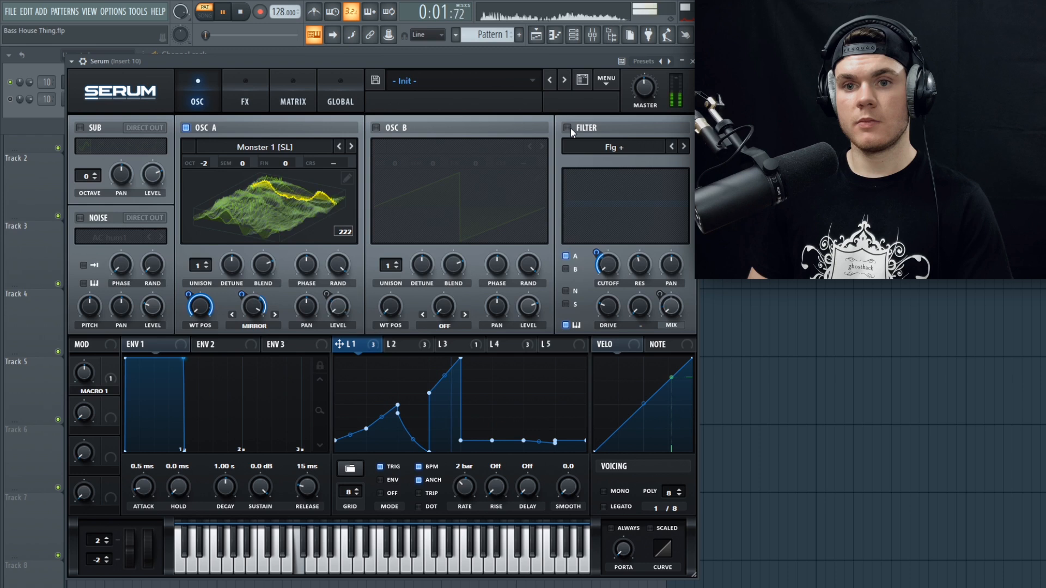
key("space")
left_click(570, 128)
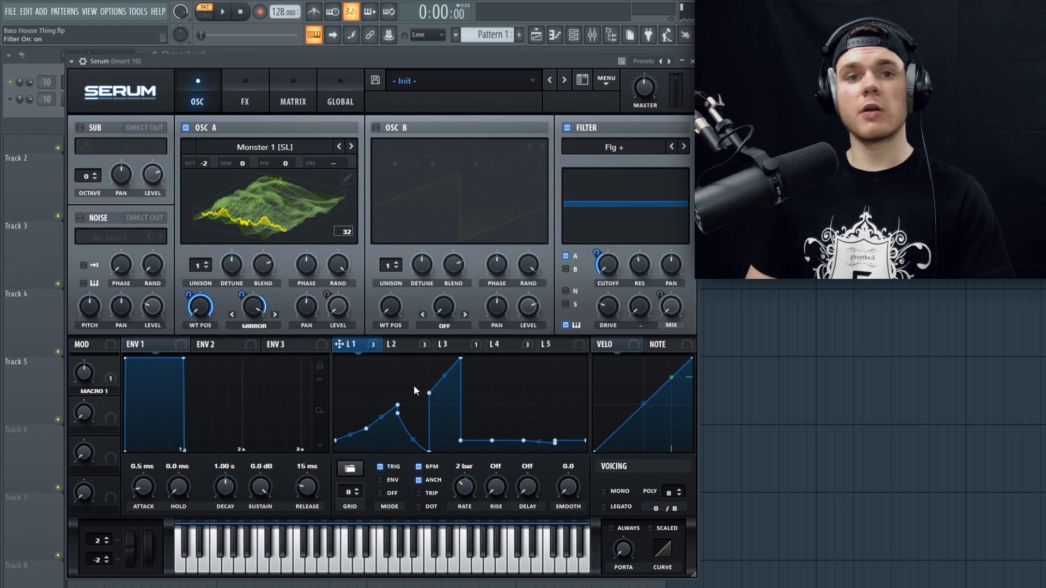
Step: Show LFO 2's modulation of OSC A's level and the filter mix, and audition the pattern
left_click(422, 349)
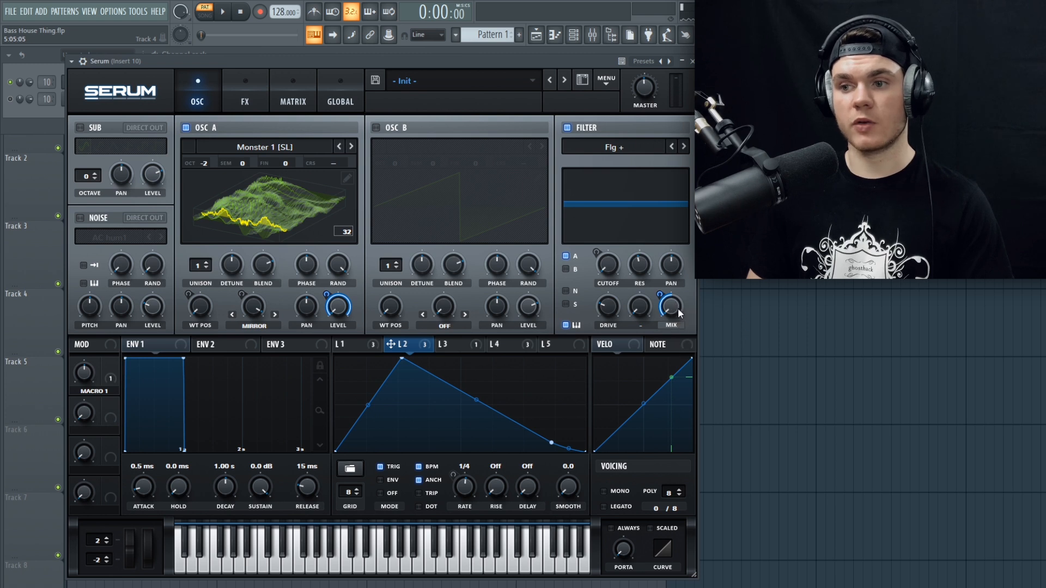
key("space")
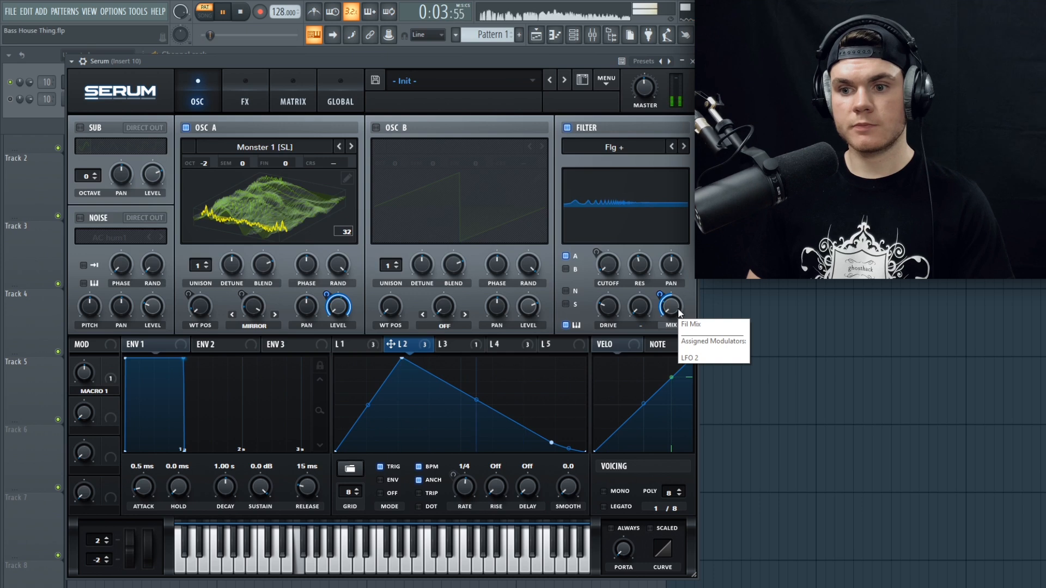
key("space")
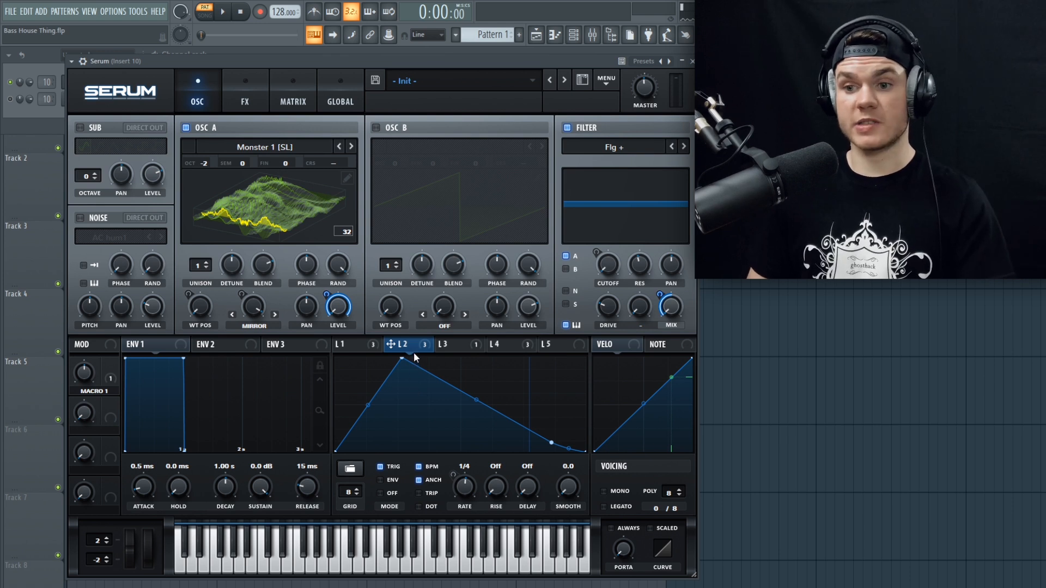
Step: Show LFO 3's stepped shape and play the pattern to watch it run
left_click(453, 346)
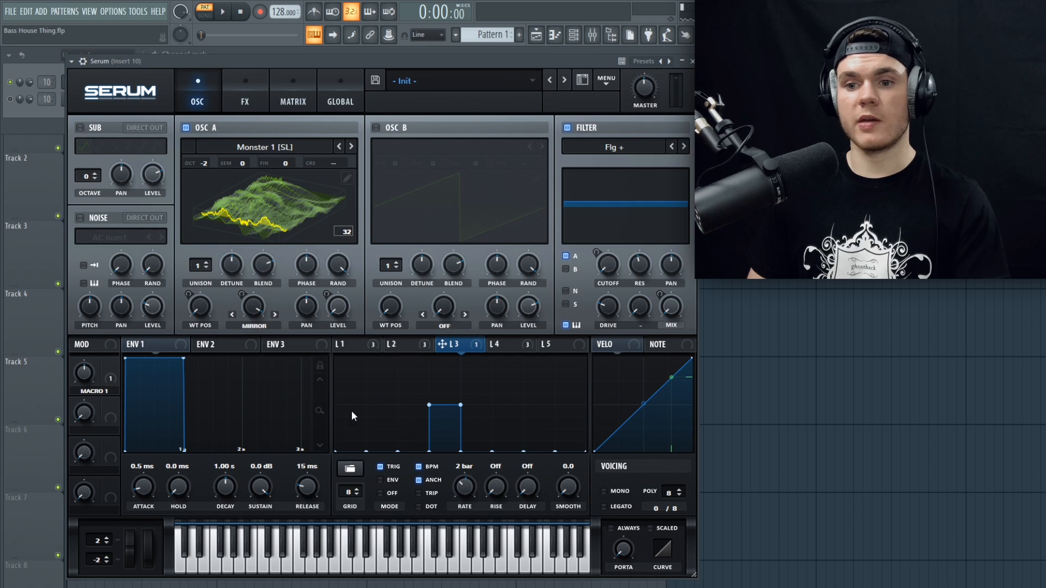
key("space")
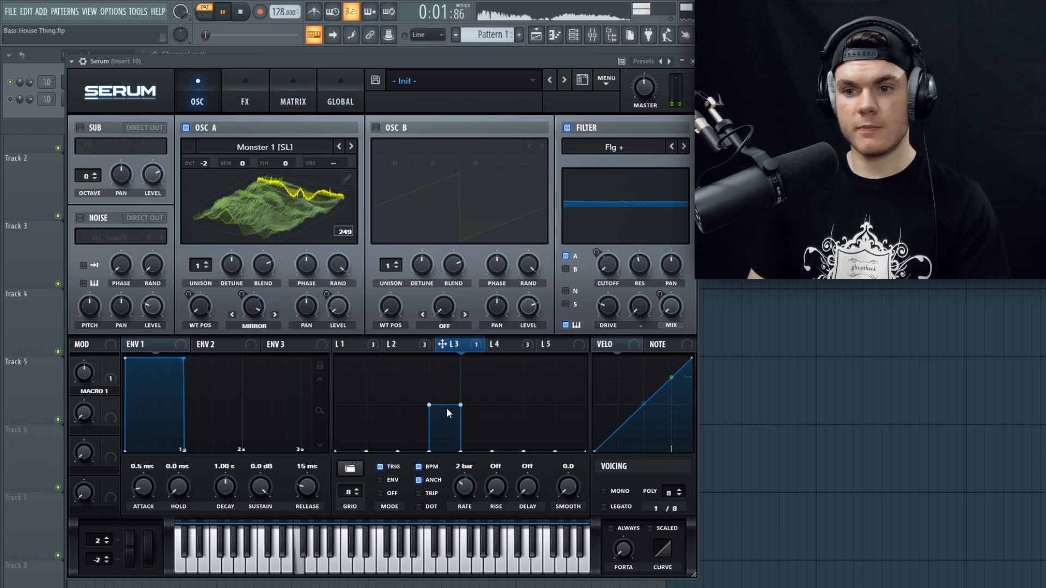
key("space")
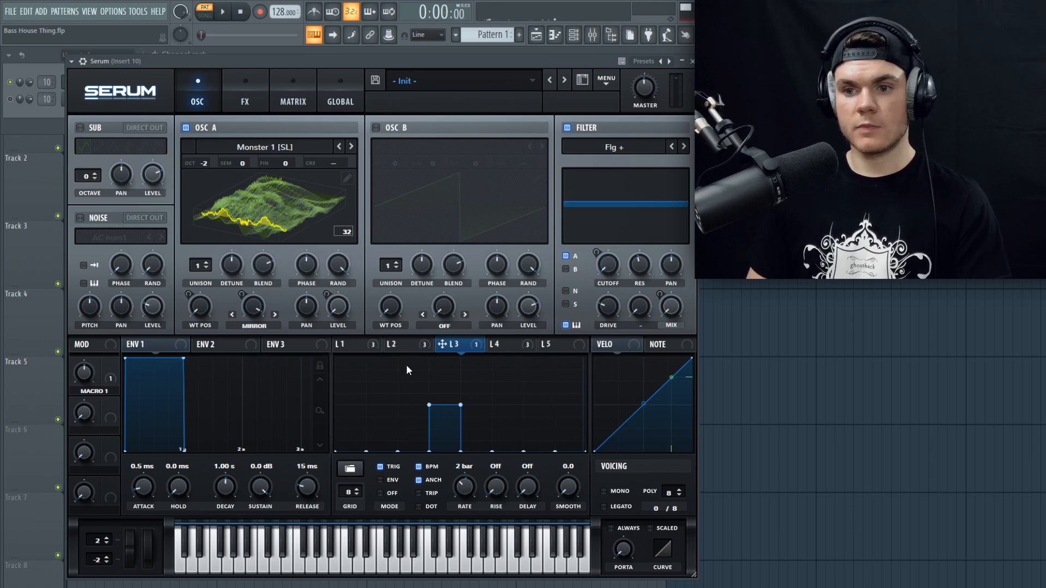
Step: Compare LFO 2's rate with LFO 3's shape, and check LFO 3's modulation amount on LFO 2's rate in the matrix during playback
left_click(425, 344)
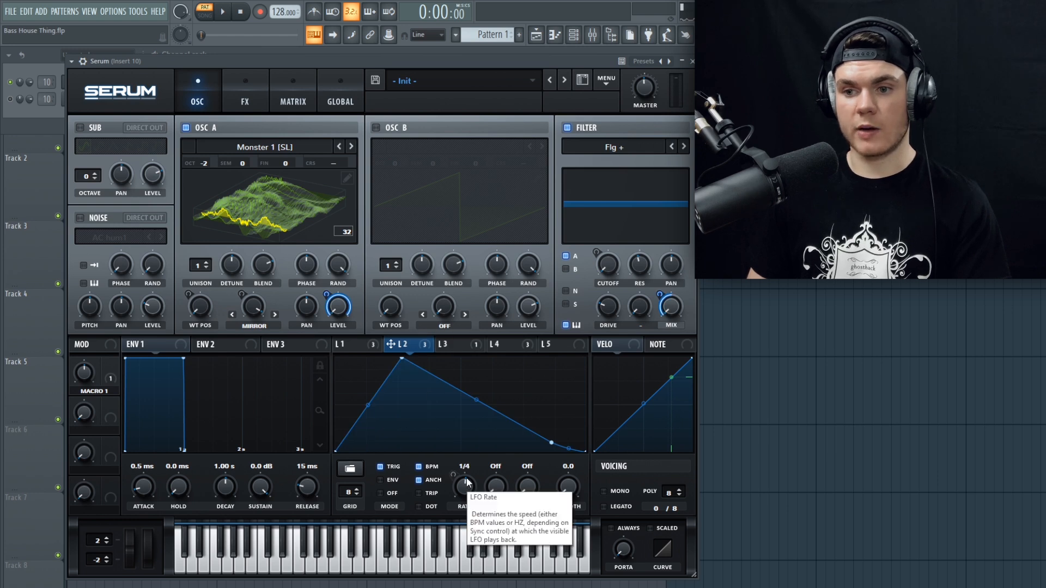
left_click(454, 345)
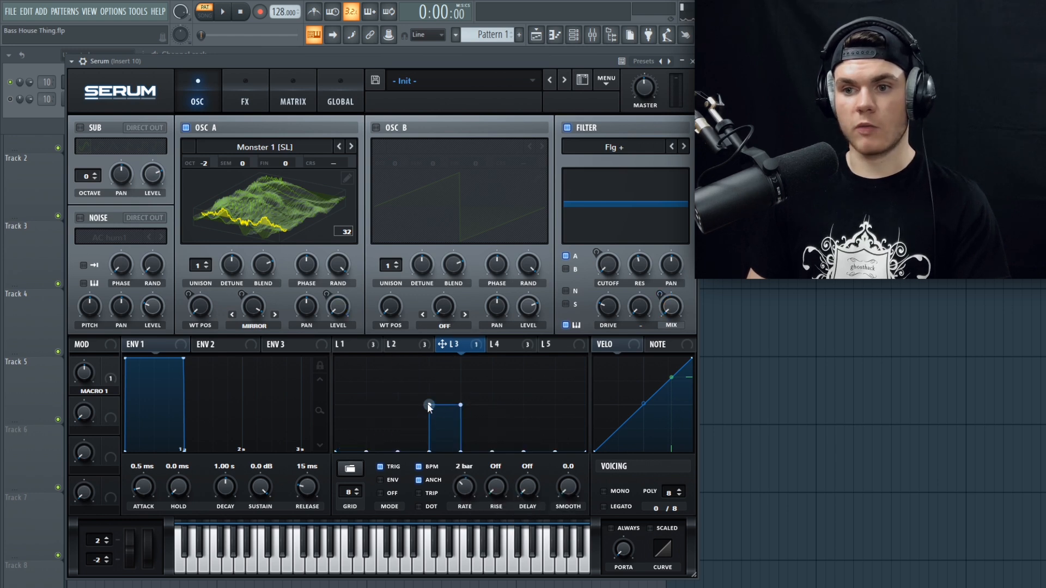
left_click(296, 93)
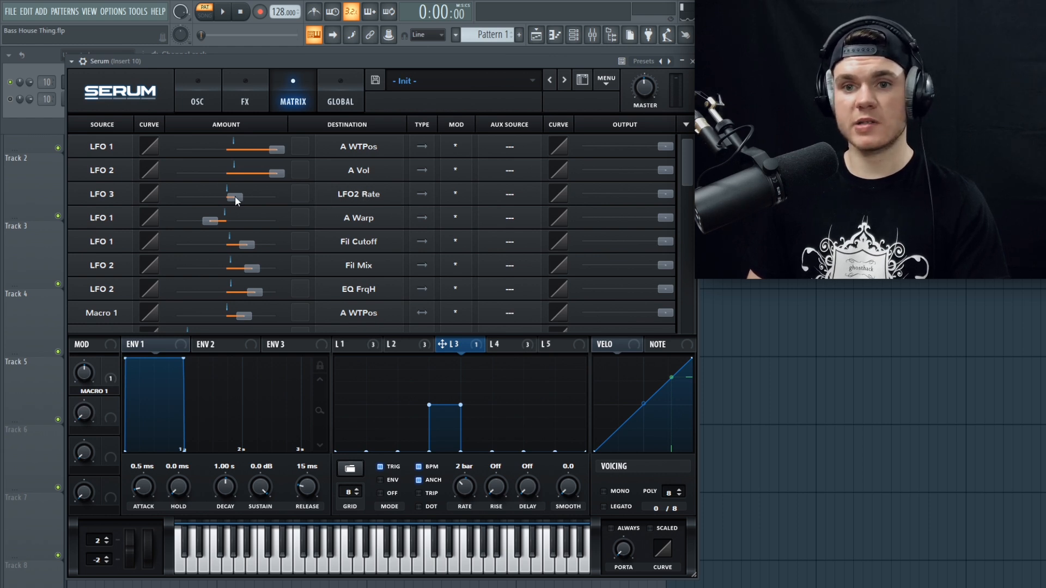
mouse_move(235, 200)
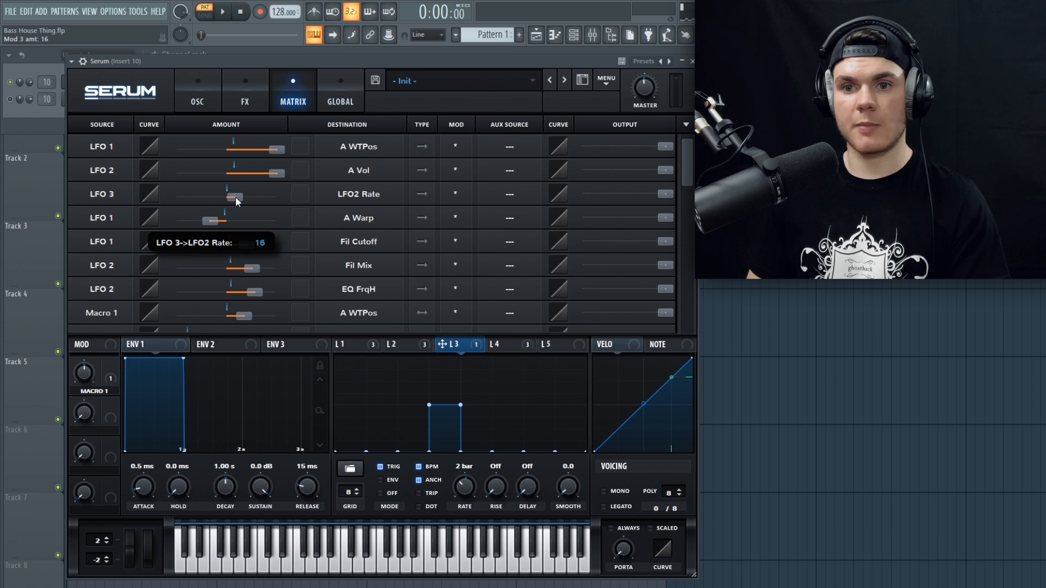
key("space")
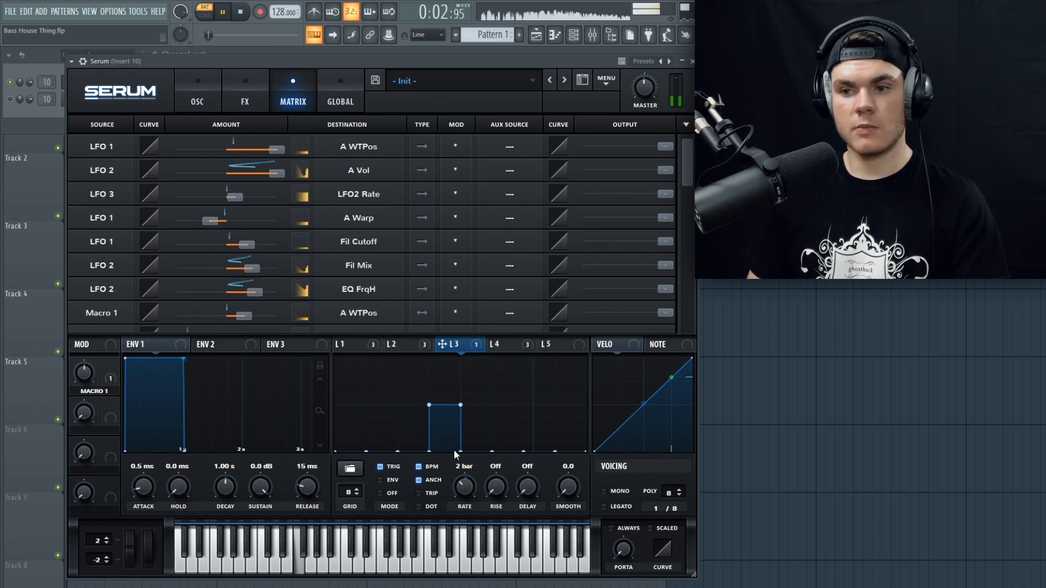
key("space")
Step: Return to the oscillator view and review the shapes and targets of LFOs 4, 3, 2 and 1
left_click(201, 95)
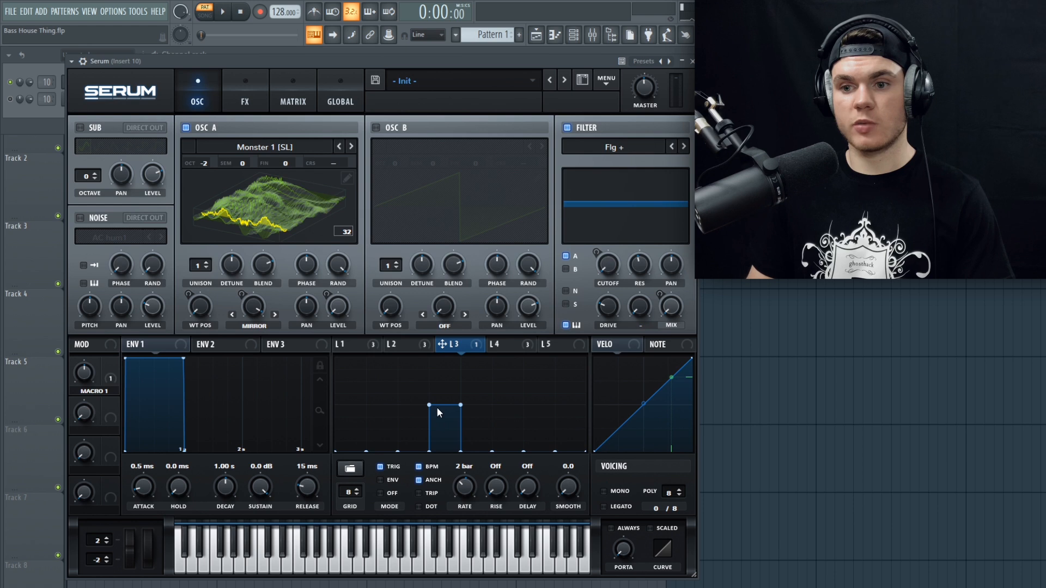
left_click(505, 348)
left_click(455, 347)
left_click(400, 346)
left_click(471, 345)
left_click(343, 344)
Step: Enable the EQ effect and audition its high-cut frequency being modulated by LFO 2
left_click(244, 97)
left_click(84, 132)
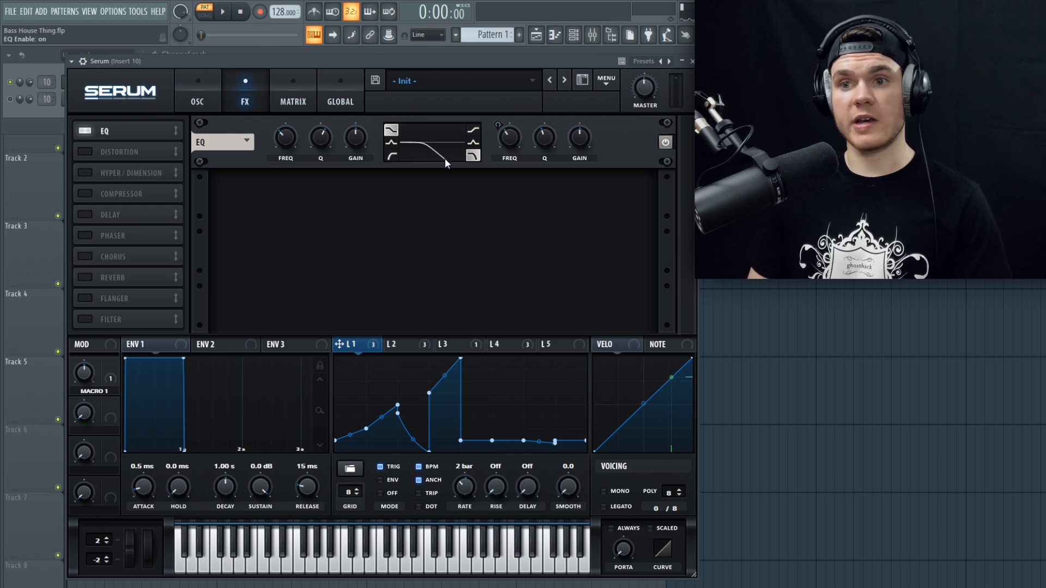
key("space")
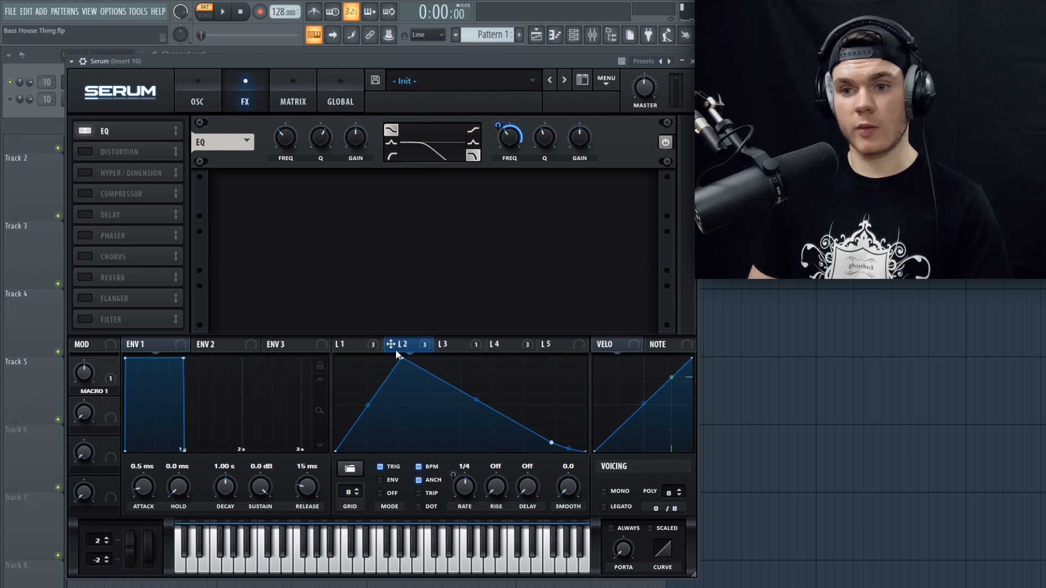
key("space")
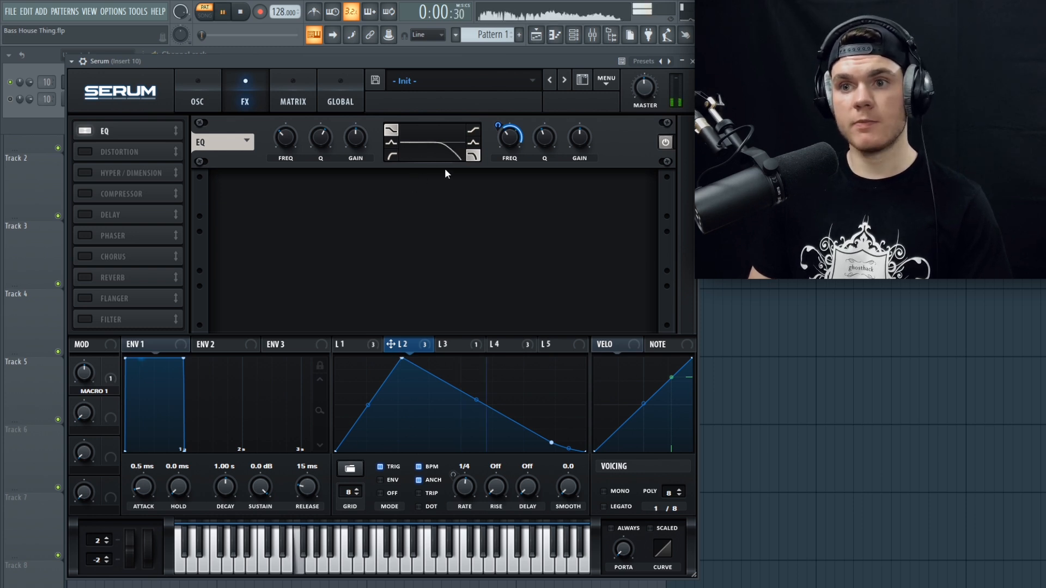
key("space")
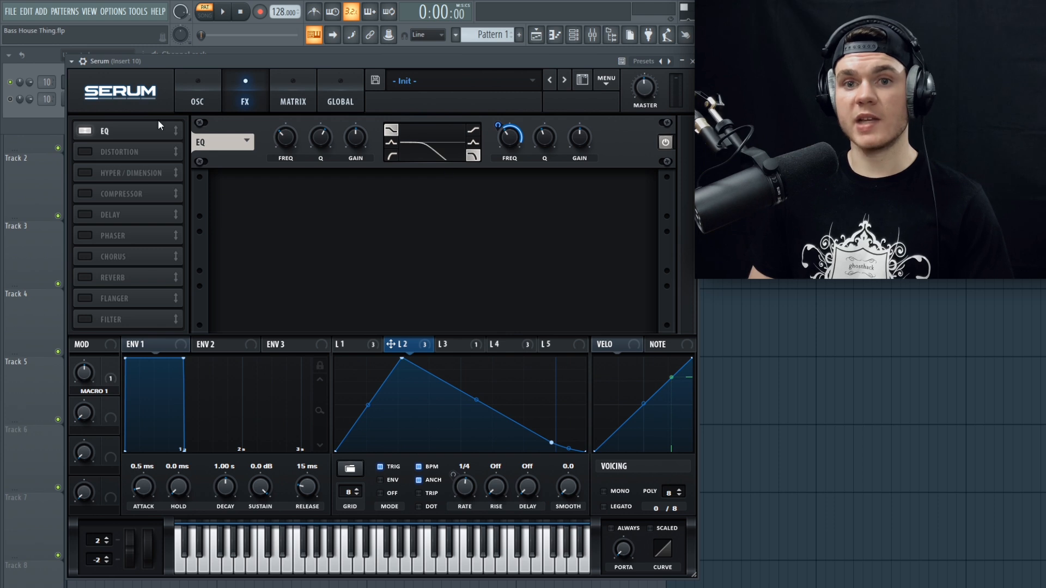
Step: Enable the SoftClip distortion effect, check its drive and mix, and audition the pattern
left_click(85, 151)
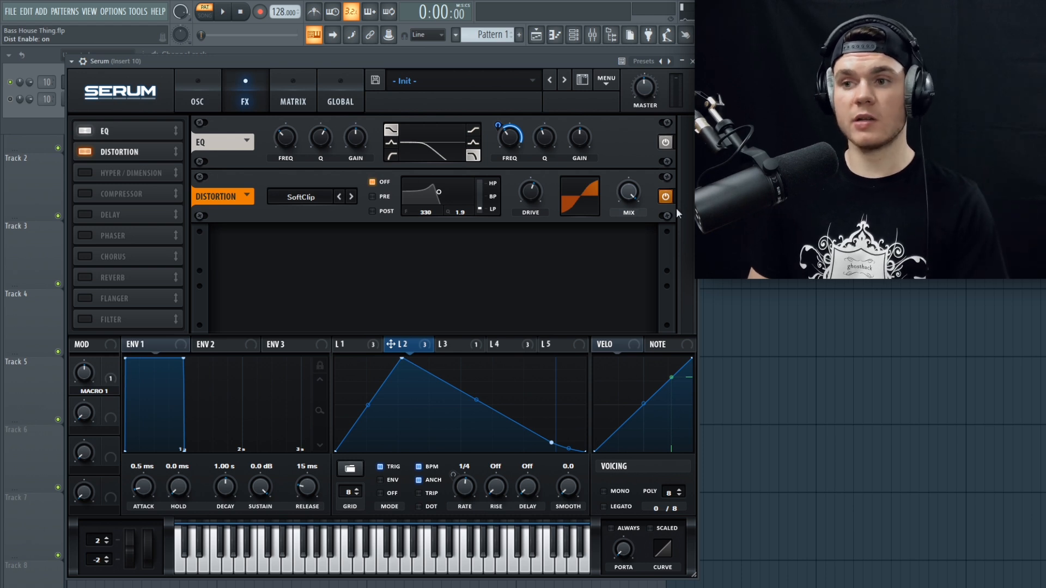
mouse_move(629, 173)
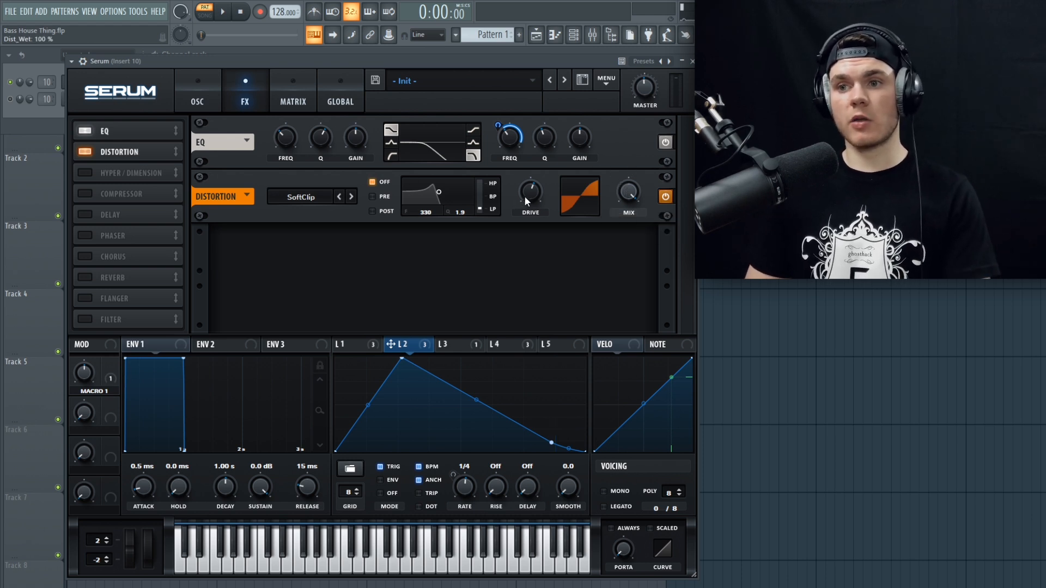
key("space")
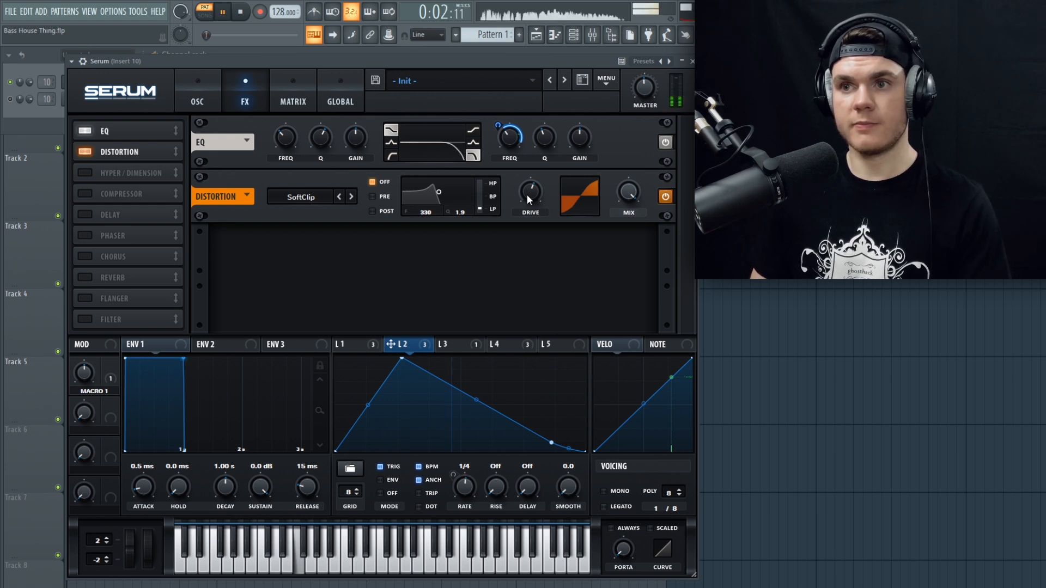
key("space")
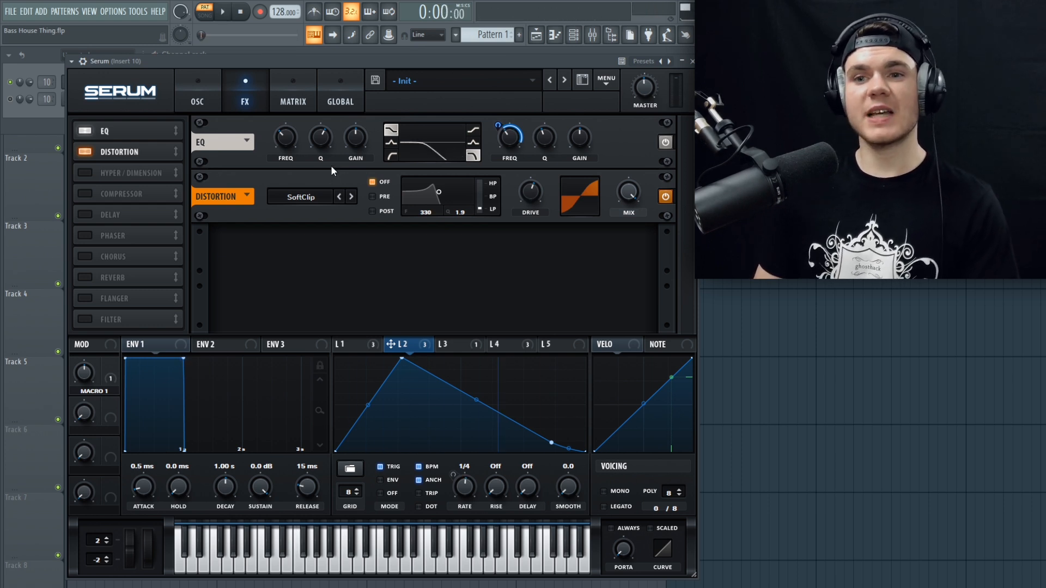
Step: Enable the Hyper/Dimension effect, check its mix settings and audition the pattern
left_click(126, 173)
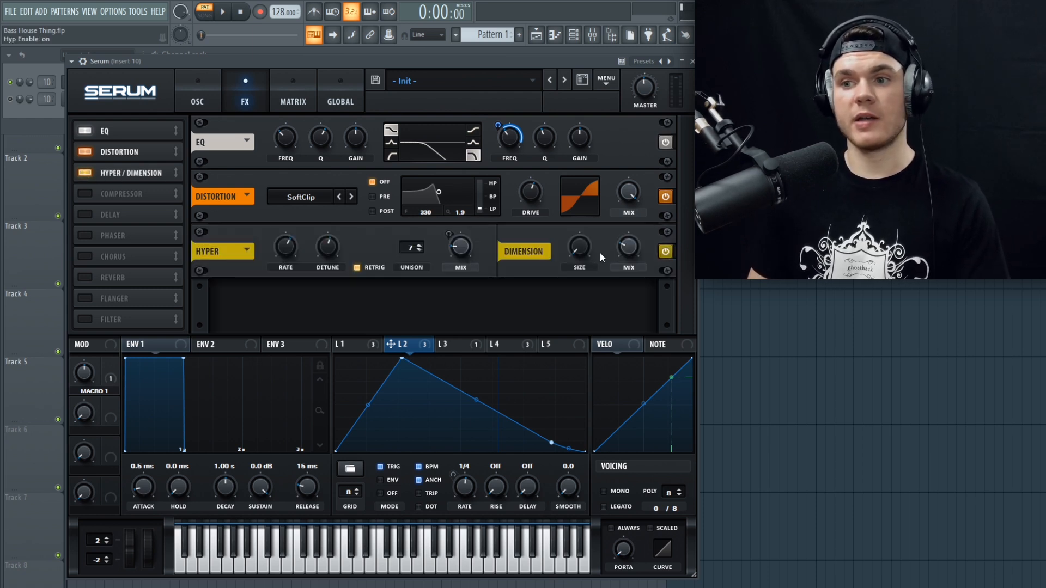
mouse_move(584, 251)
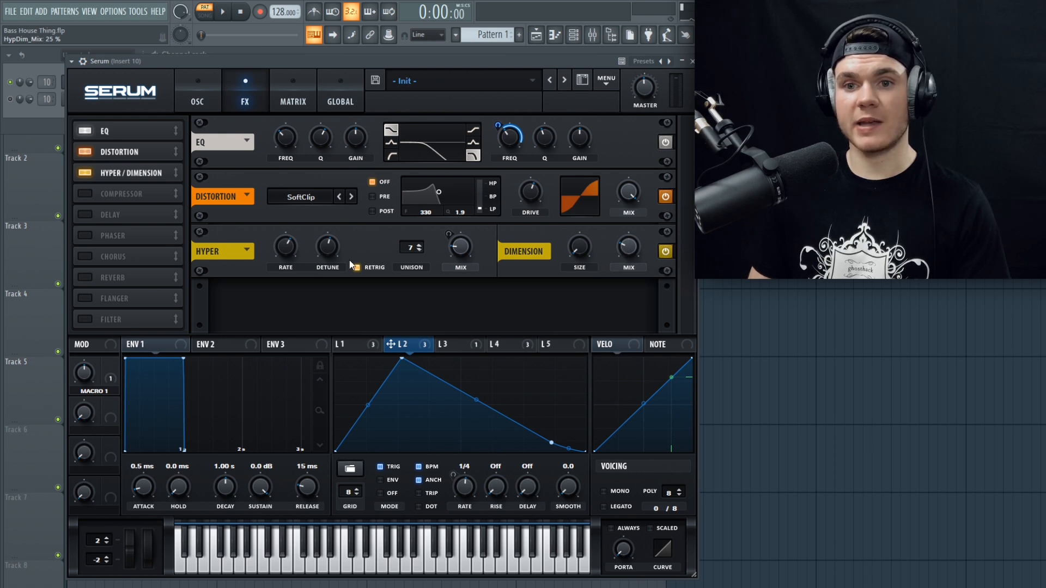
key("space")
mouse_move(447, 258)
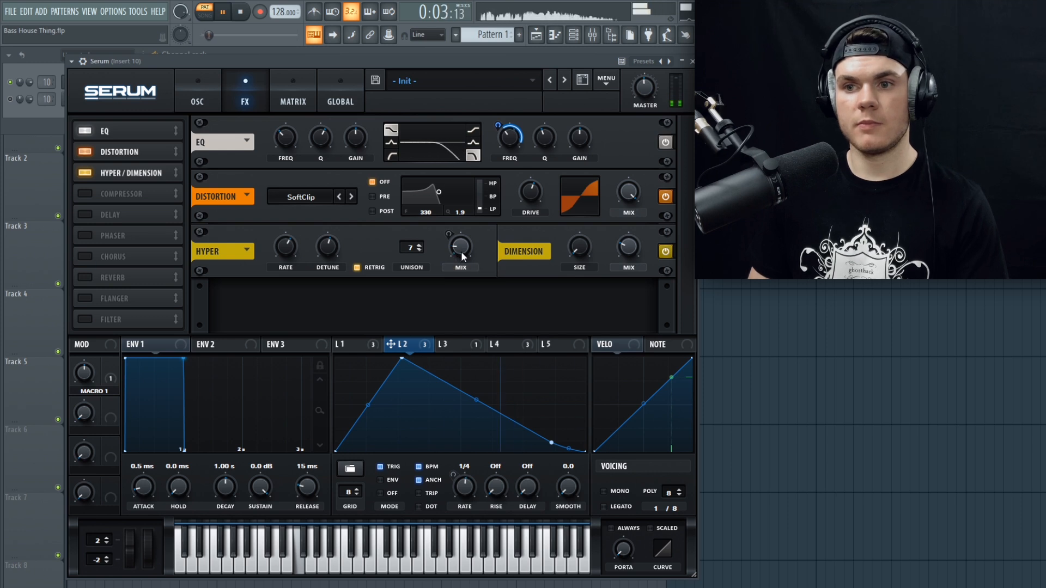
key("space")
Step: Show LFO 4's modulation of the Hyper mix and audition the pattern with it
left_click(515, 346)
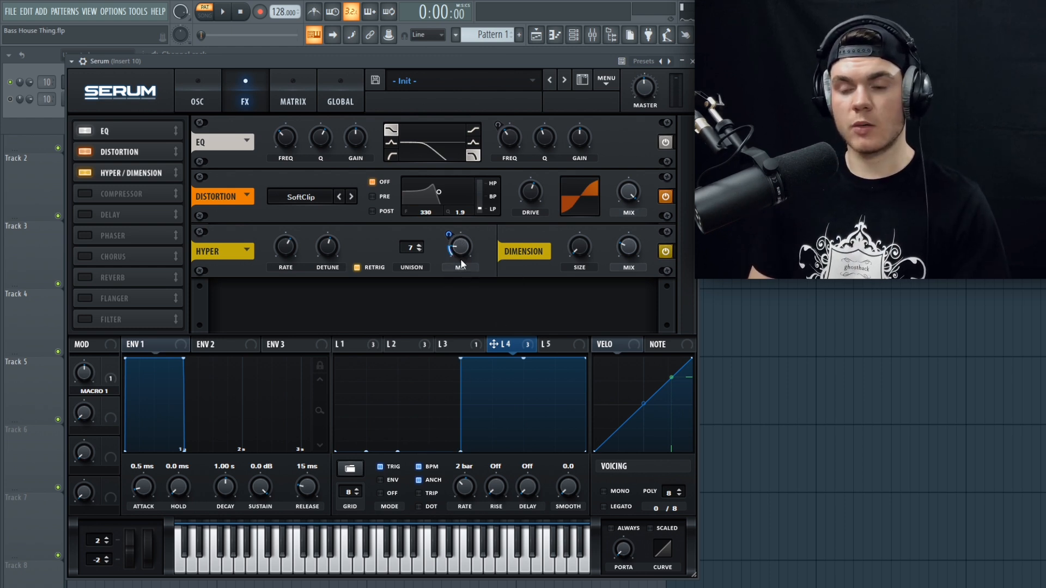
key("space")
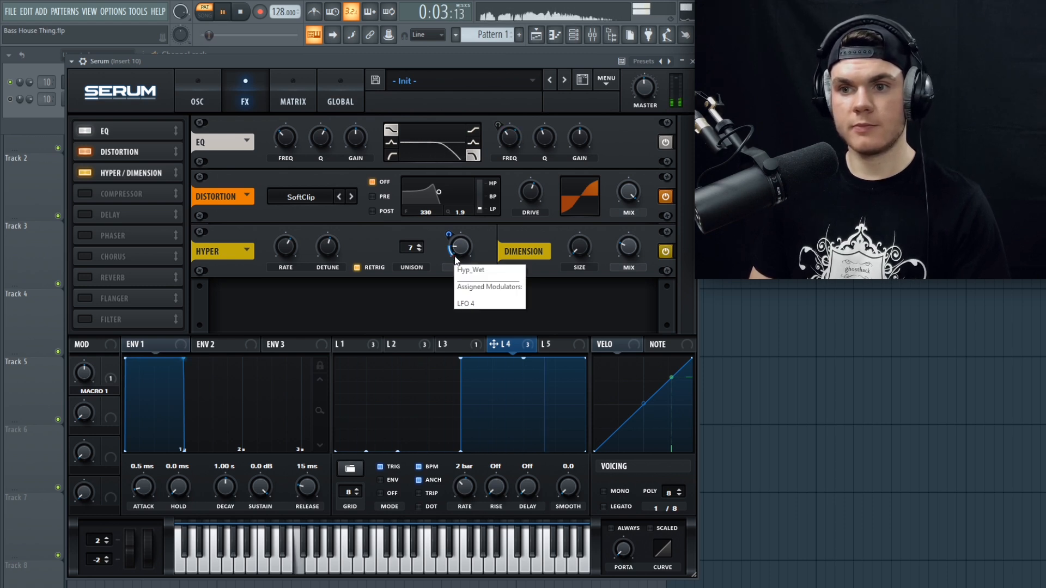
key("space")
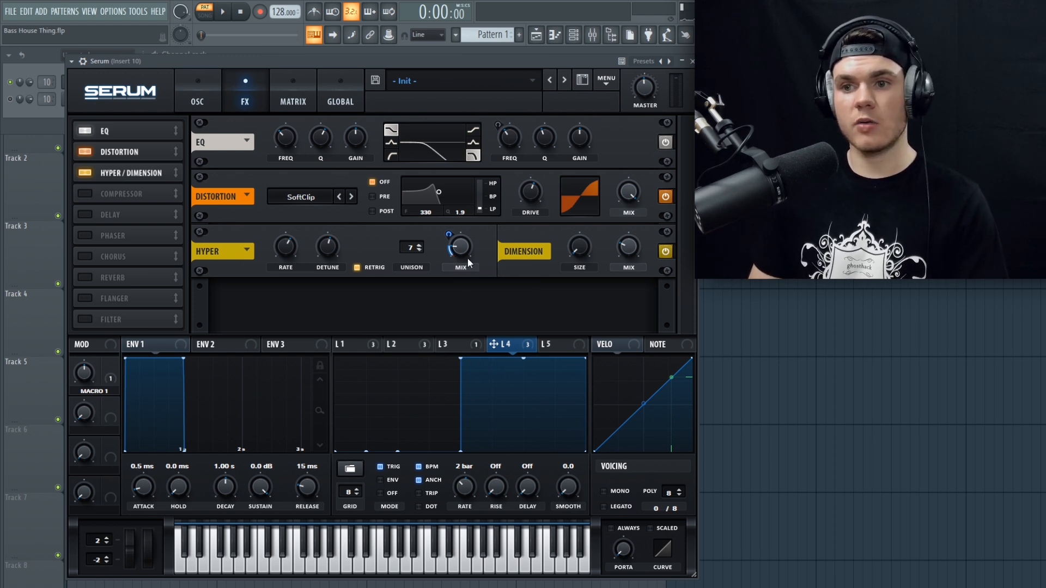
Step: Review the LFO 2, LFO 1 and LFO 3 shapes, check the Hyper detune and audition the pattern
left_click(413, 344)
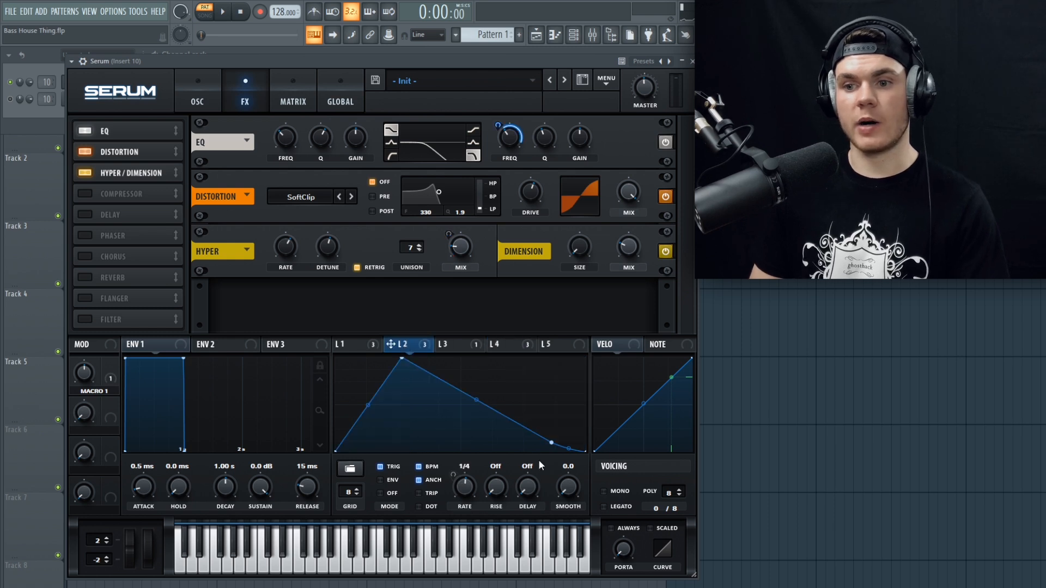
left_click(354, 341)
left_click(464, 341)
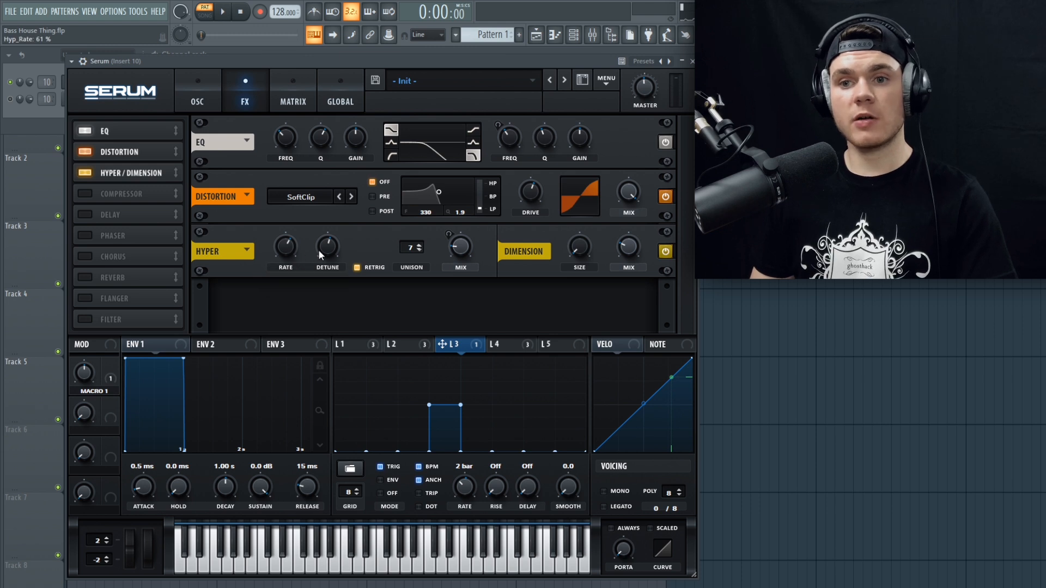
mouse_move(320, 250)
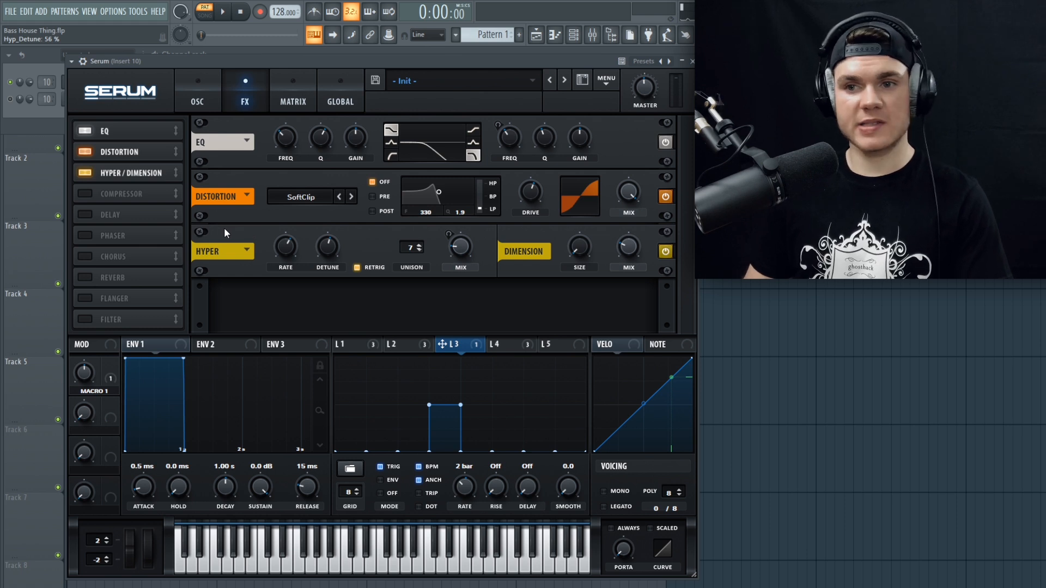
key("space")
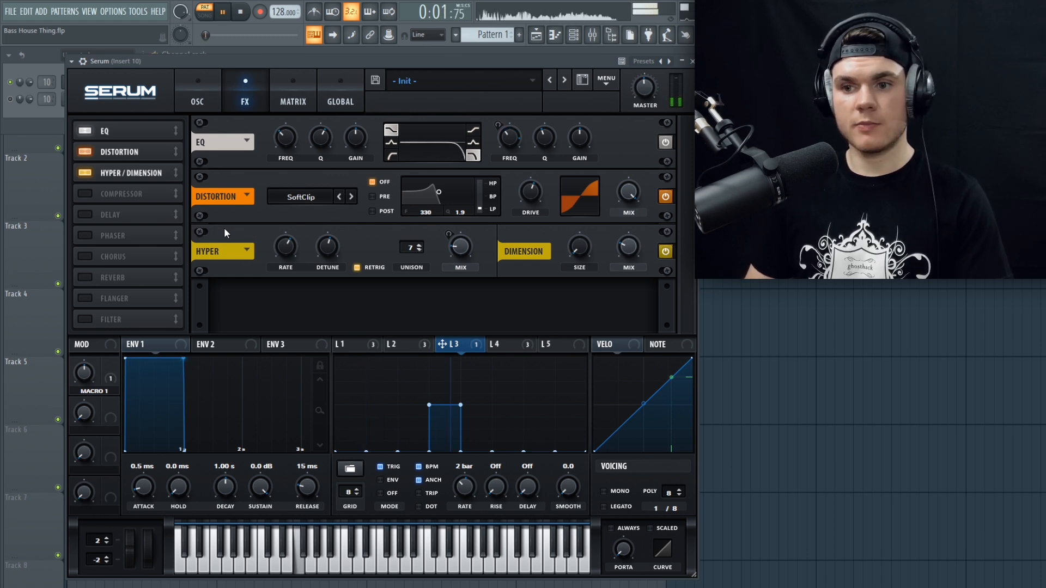
key("space")
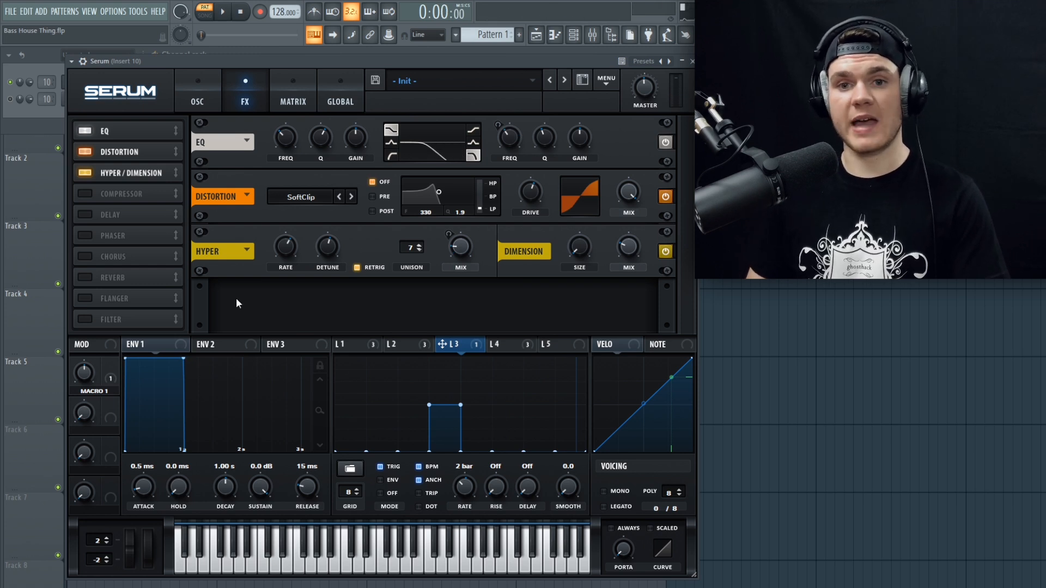
Step: Enable the multiband compressor effect and audition the pattern with it
left_click(86, 194)
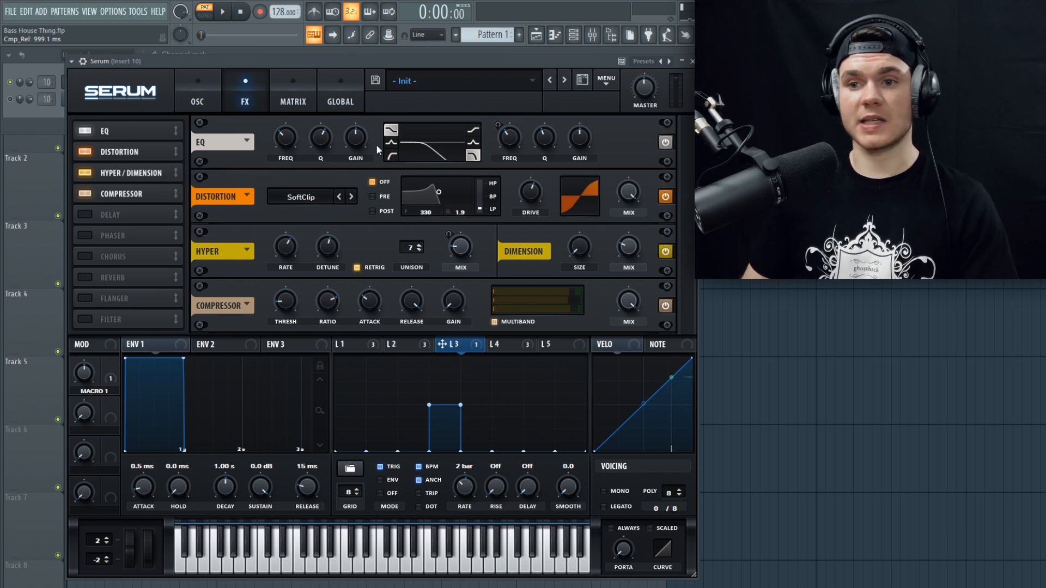
key("space")
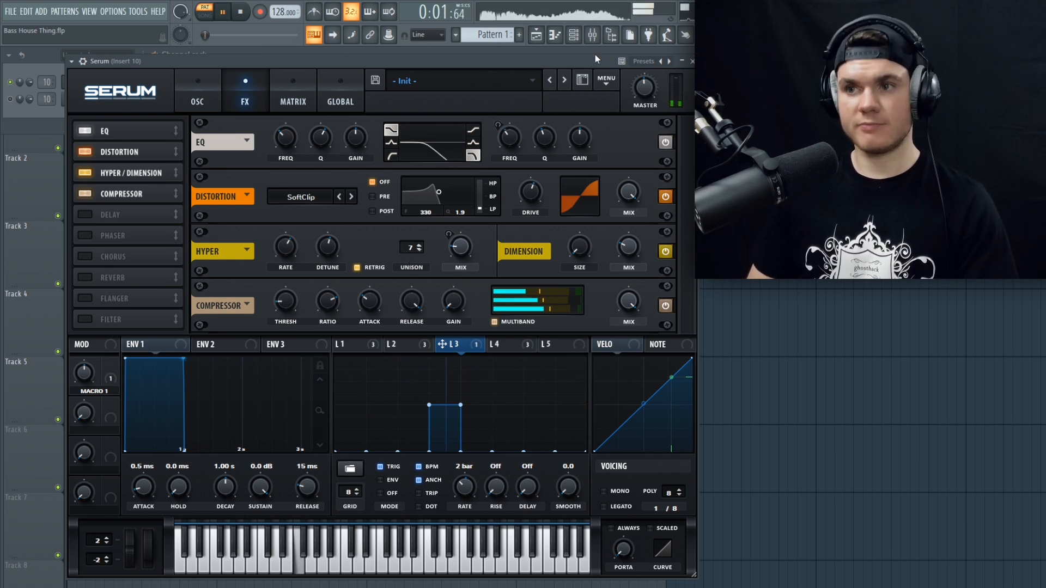
key("space")
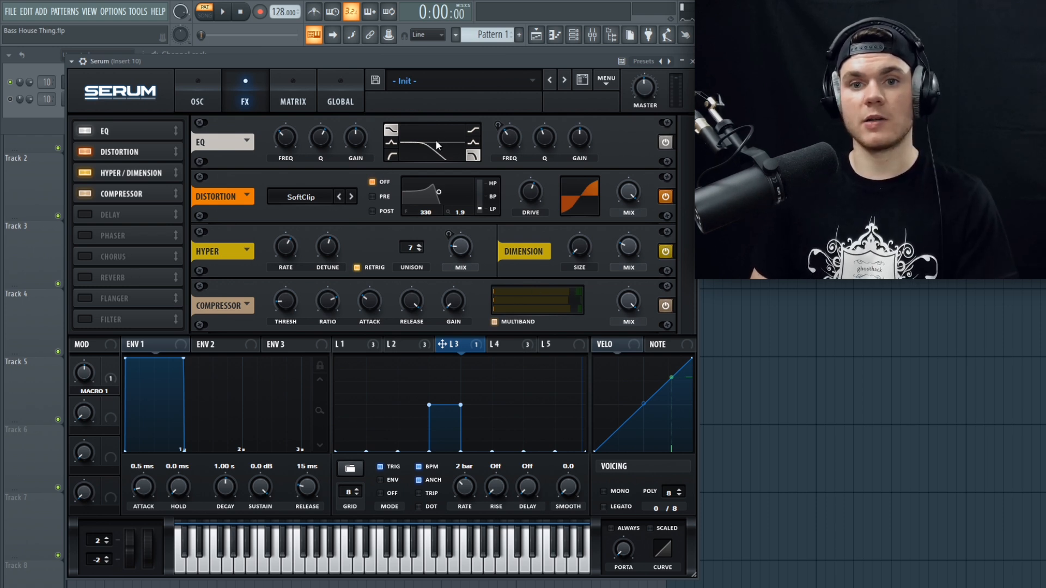
Step: Enable the Delay effect, review the oscillator settings and audition the pattern with the delay
left_click(85, 216)
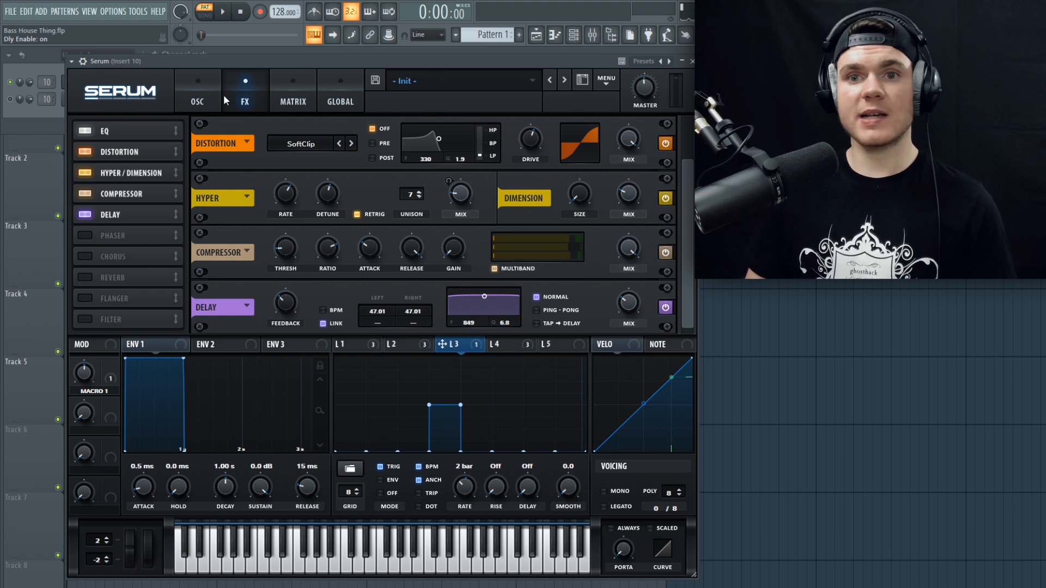
left_click(195, 99)
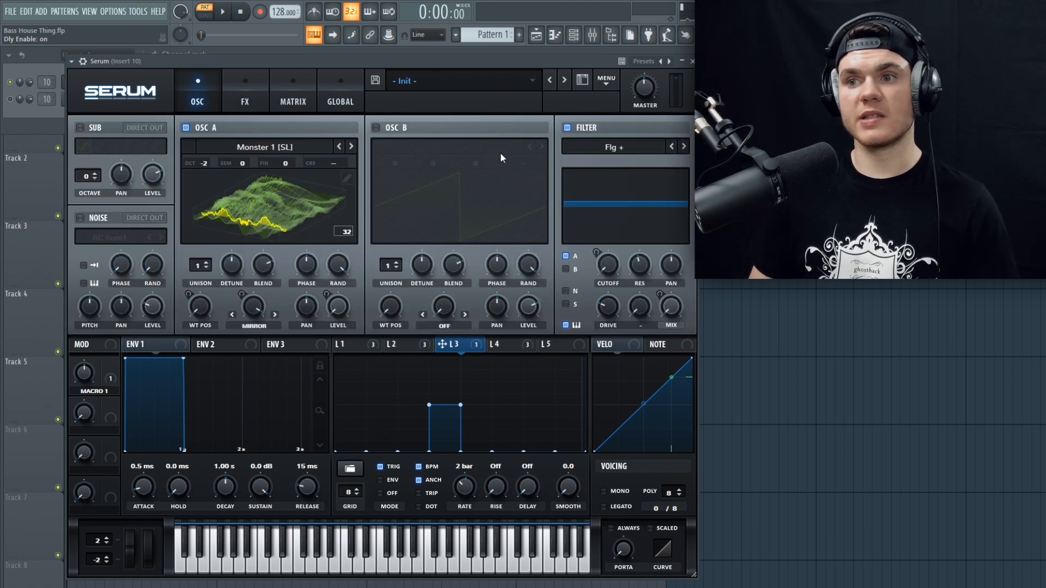
left_click(243, 86)
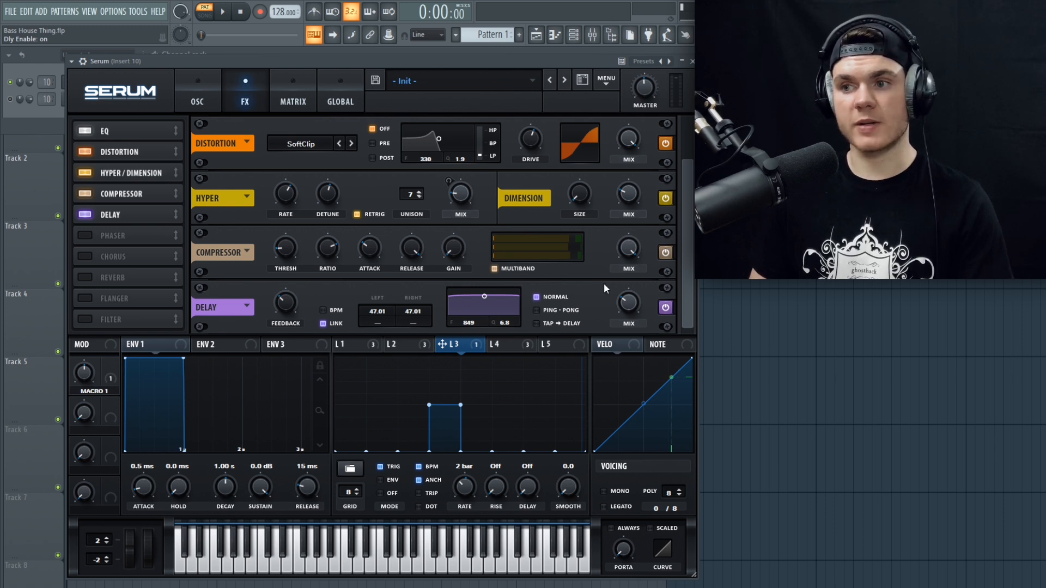
key("space")
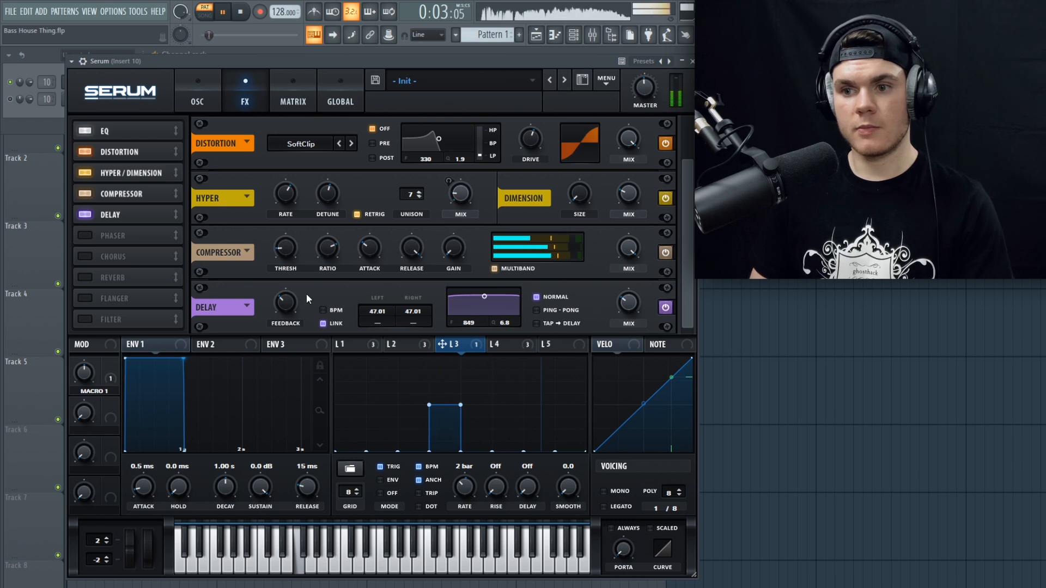
key("space")
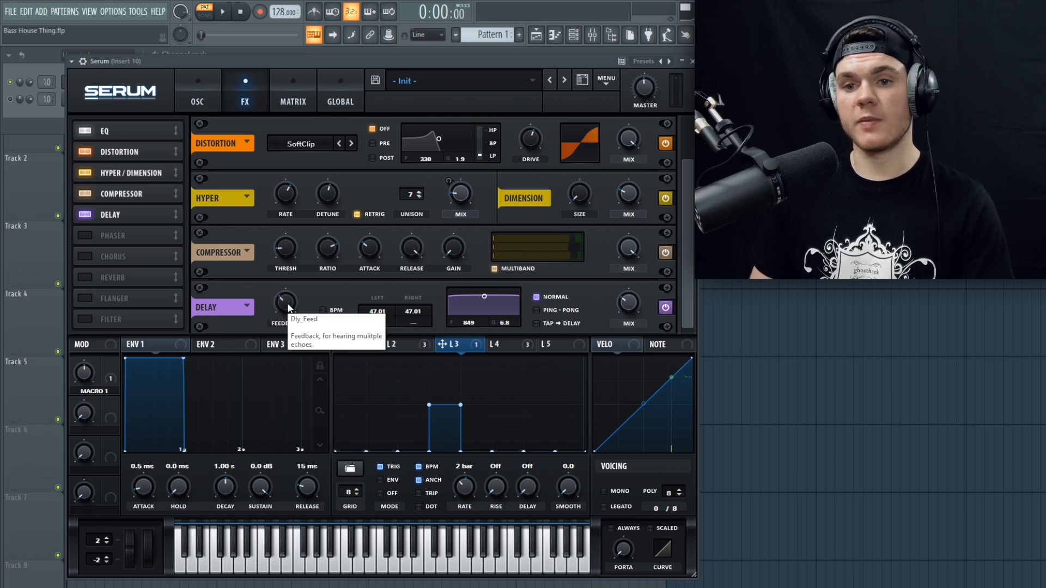
Step: Raise the delay feedback to about 45% while auditioning the pattern
key("space")
left_click_drag(289, 308, 292, 271)
key("space")
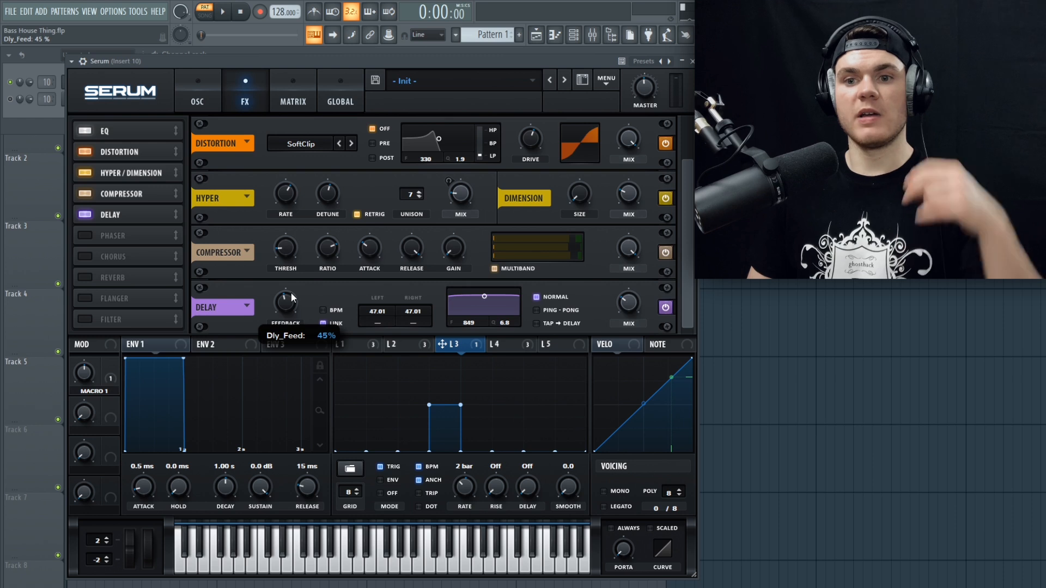
left_click_drag(291, 292, 290, 300)
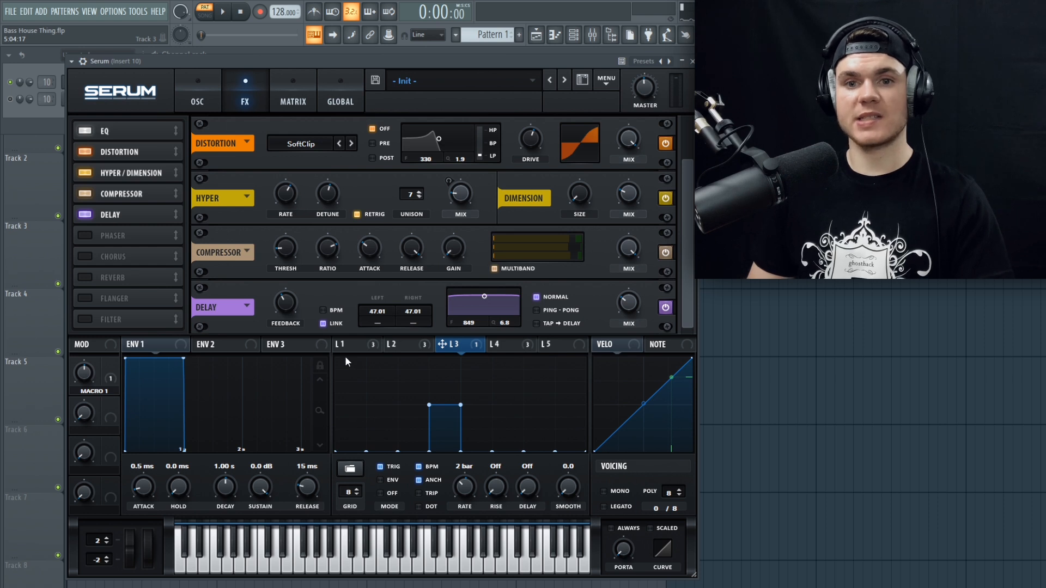
Step: Enable the Phaser effect, check its depth and feedback, and audition the pattern with its mix raised
left_click(86, 236)
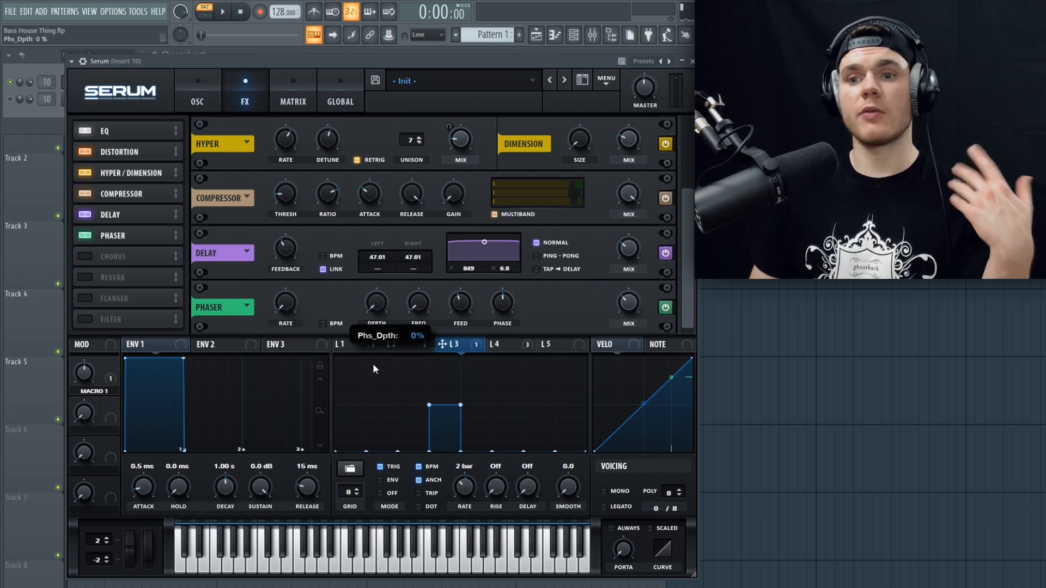
left_click_drag(462, 302, 462, 300)
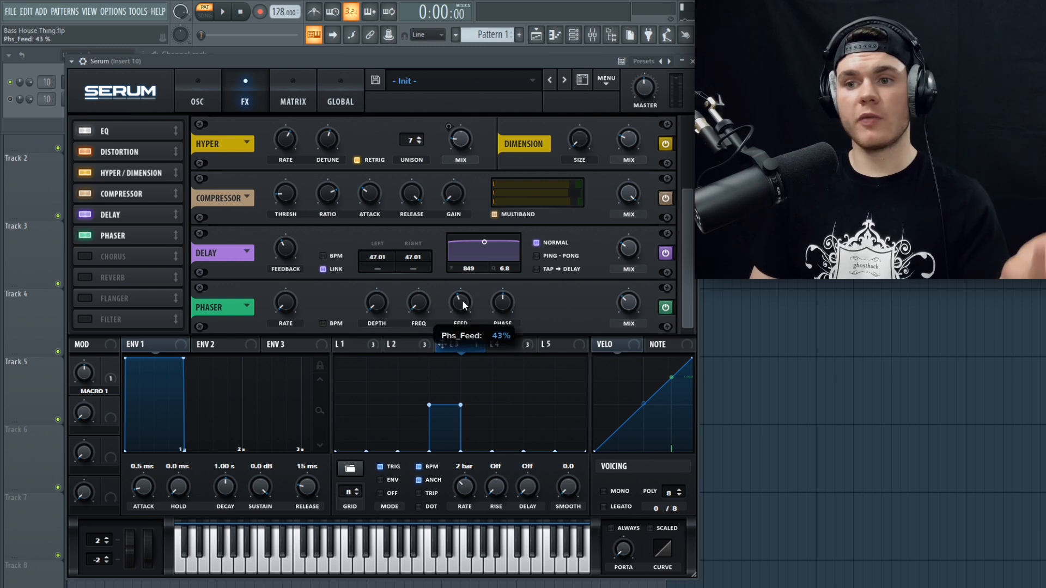
left_click_drag(628, 304, 629, 293)
key("space")
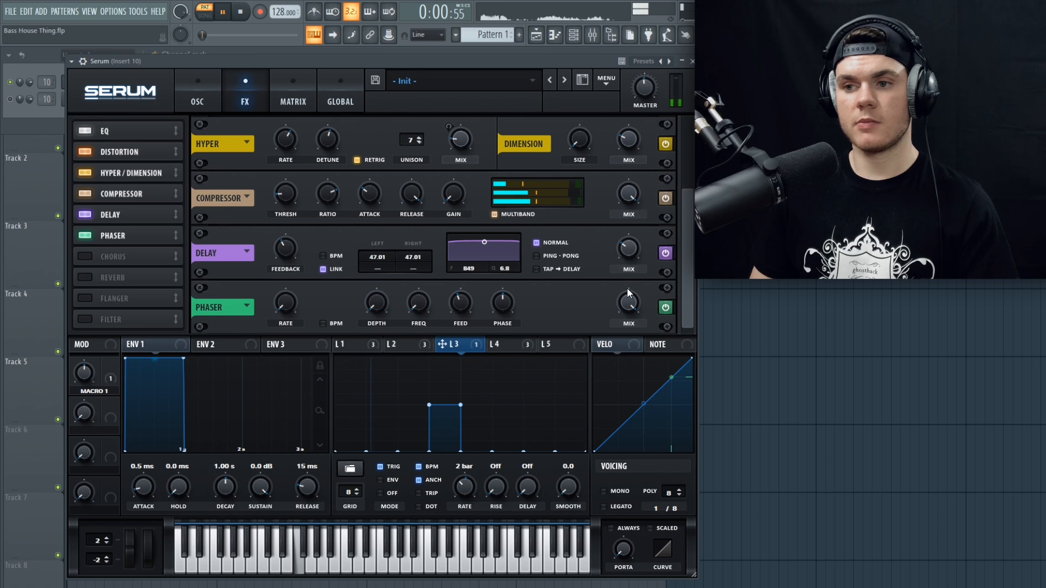
key("space")
Step: Lower the phaser mix to below halfway and audition the pattern
left_click_drag(629, 294, 626, 370)
key("space")
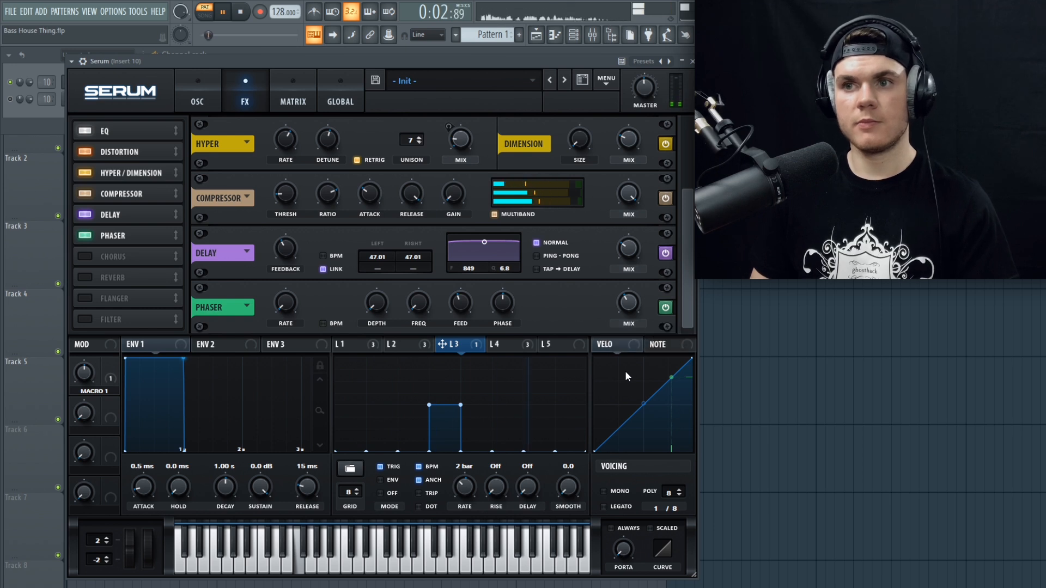
key("space")
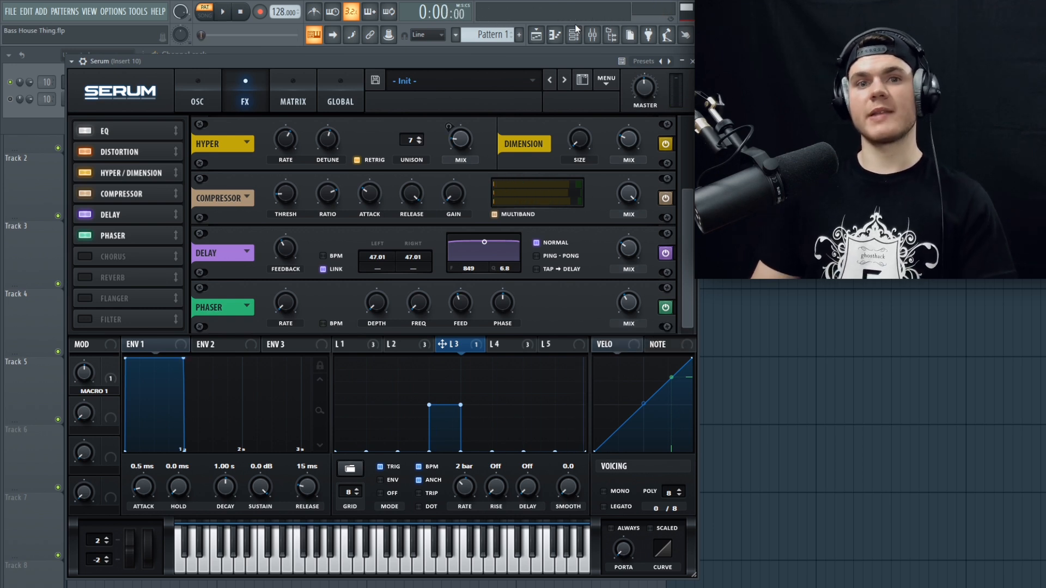
Step: Enable the Chorus effect and audition the pattern with it
left_click(85, 256)
key("space")
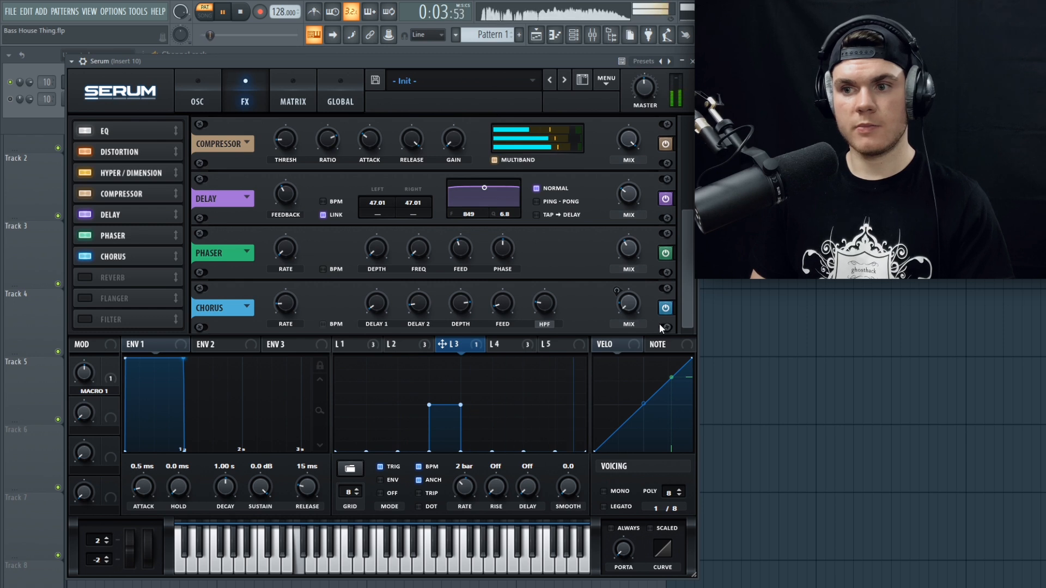
key("space")
Step: Show LFO 4's modulation of the chorus mix, compare it with the Hyper mix and audition the pattern
left_click(519, 347)
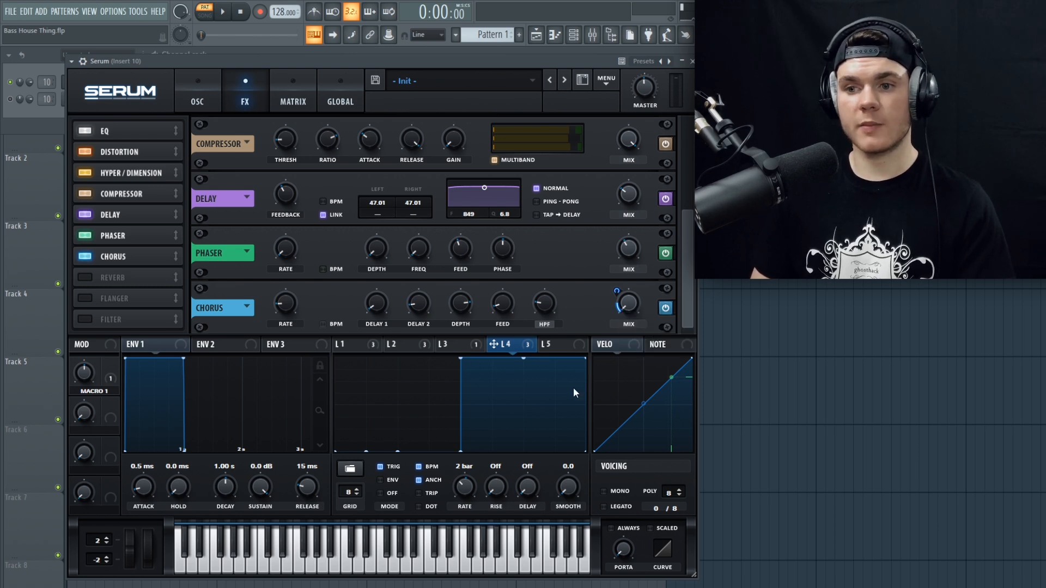
left_click(133, 174)
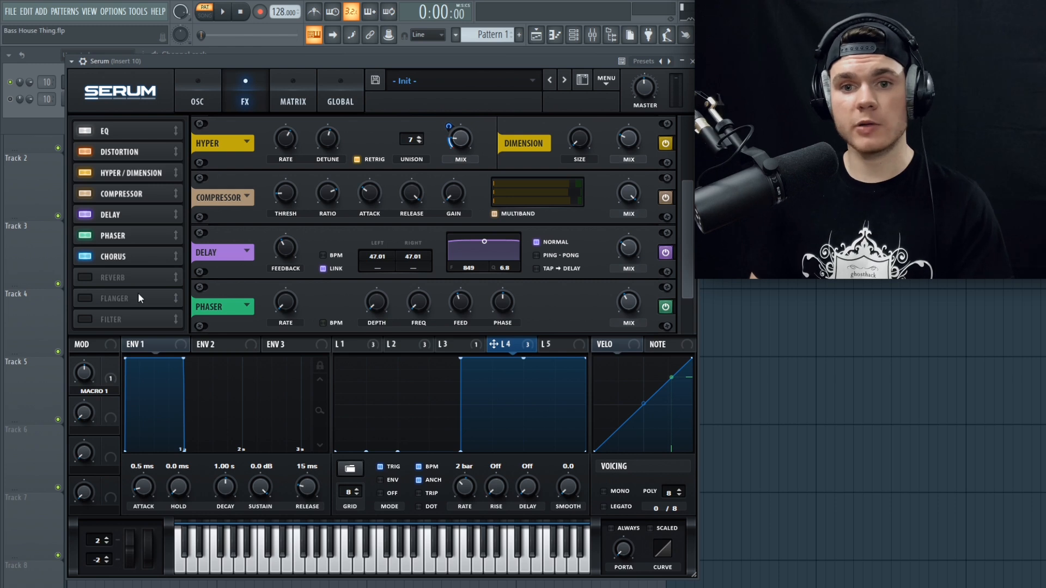
left_click(140, 260)
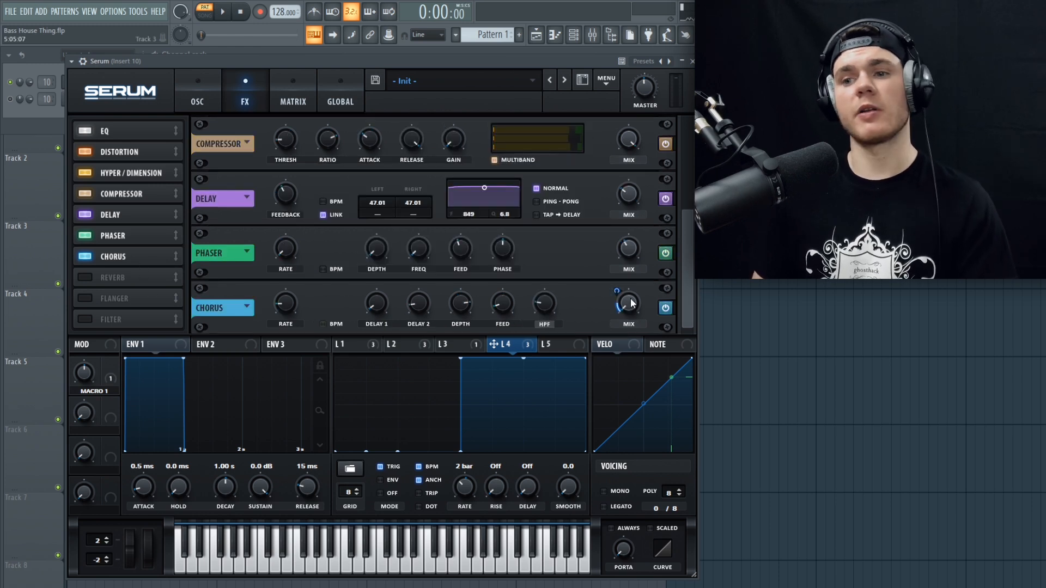
mouse_move(632, 303)
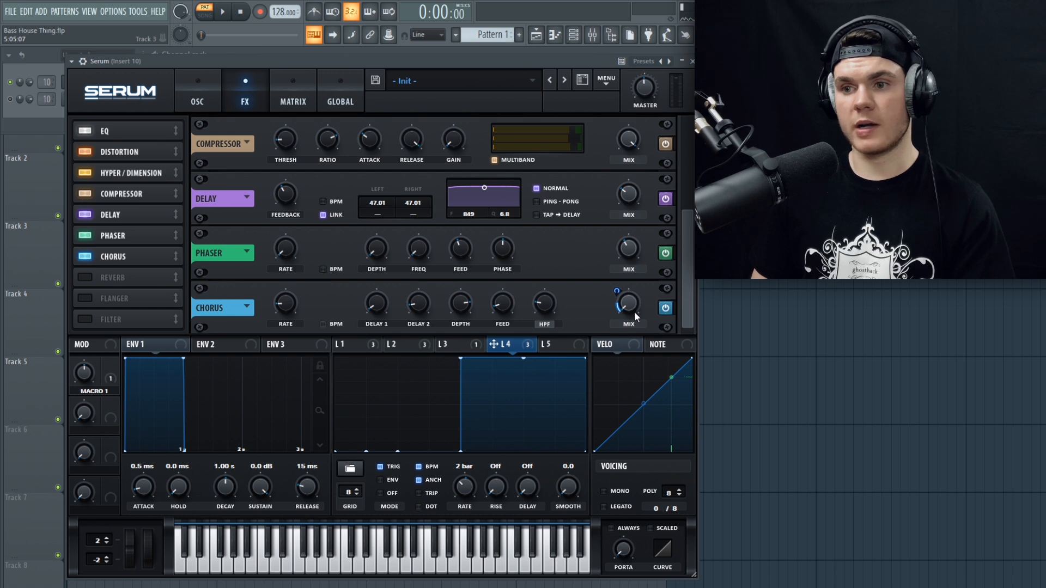
key("space")
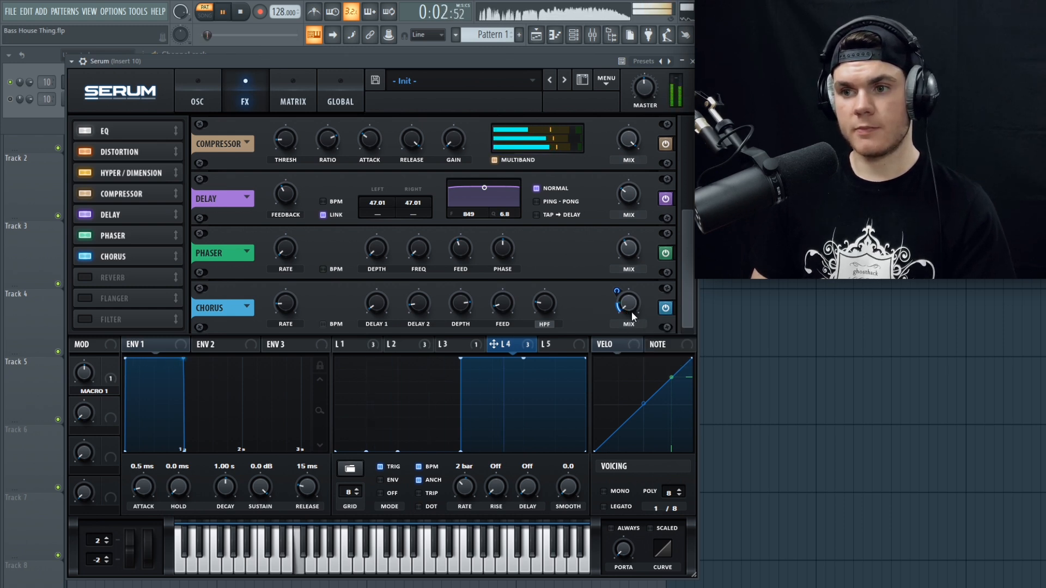
key("space")
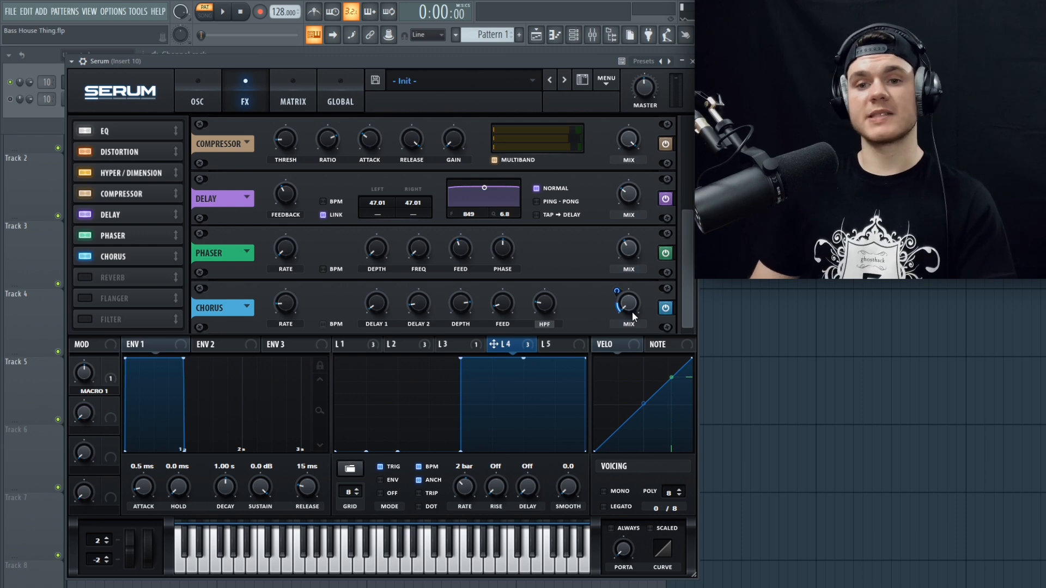
Step: Enable and open the Krush effect on mixer insert 10, and enlarge its window
left_click(197, 101)
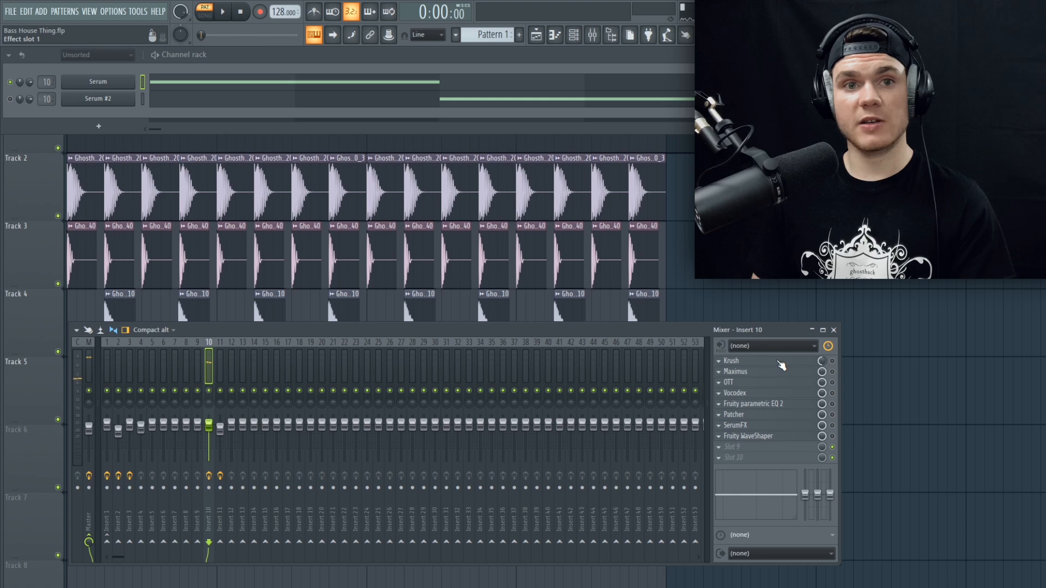
left_click(779, 364)
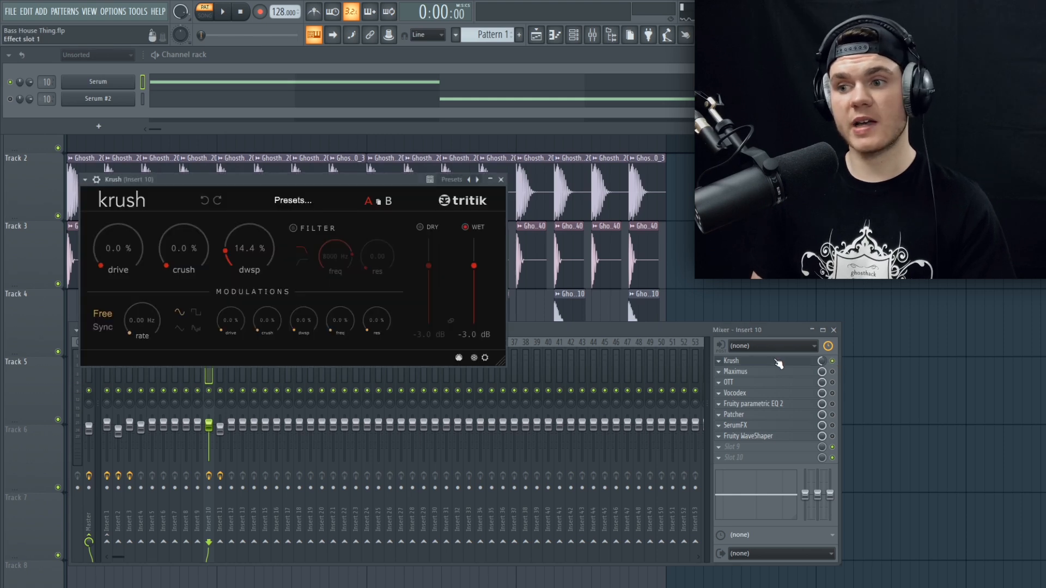
left_click_drag(312, 175, 371, 181)
left_click_drag(577, 366, 646, 412)
left_click_drag(451, 177, 419, 175)
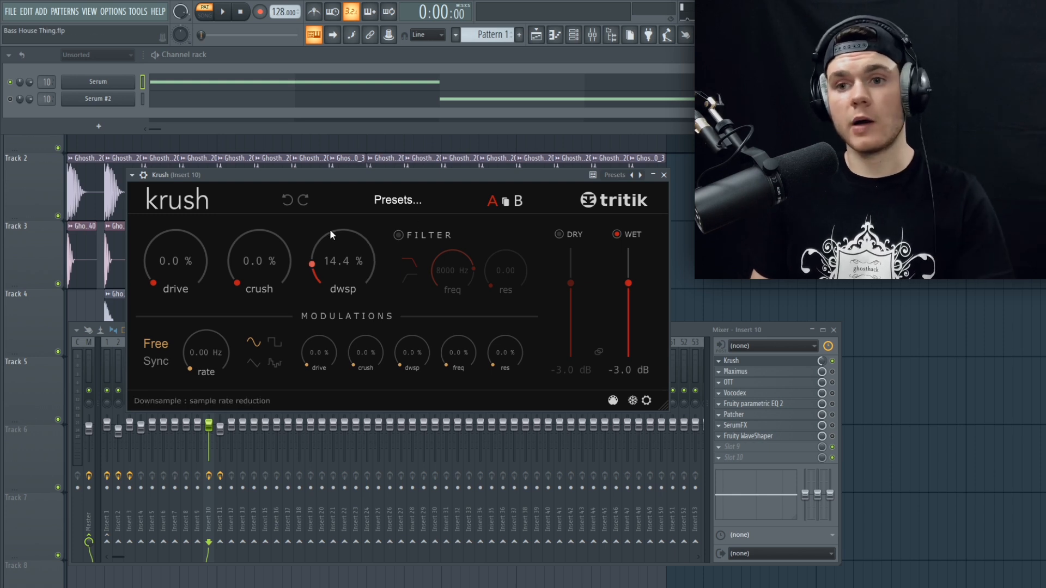
Step: Audition the pattern with Krush's downsampling and compare it with the effect bypassed
key("space")
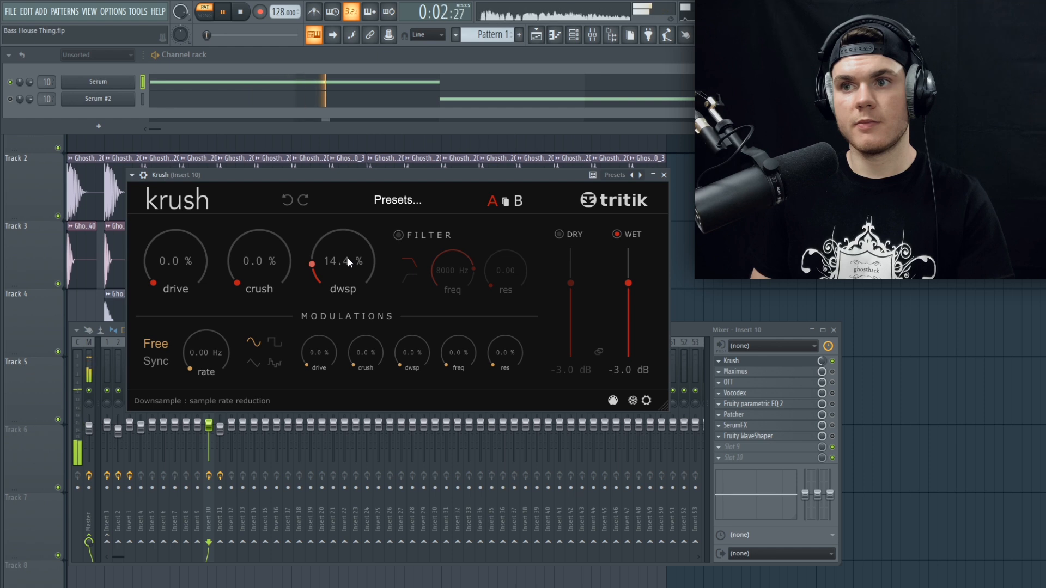
key("space")
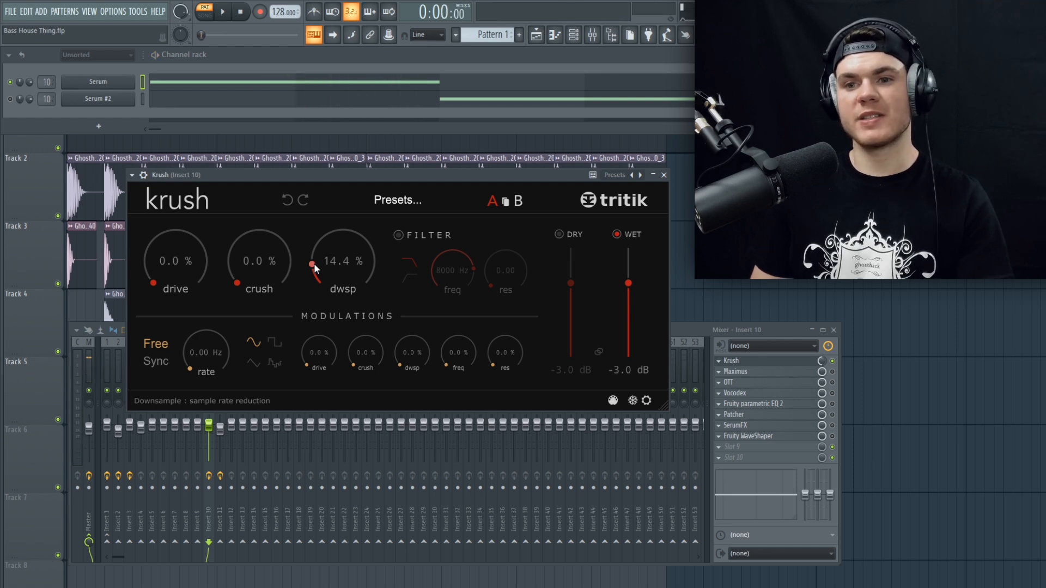
key("space")
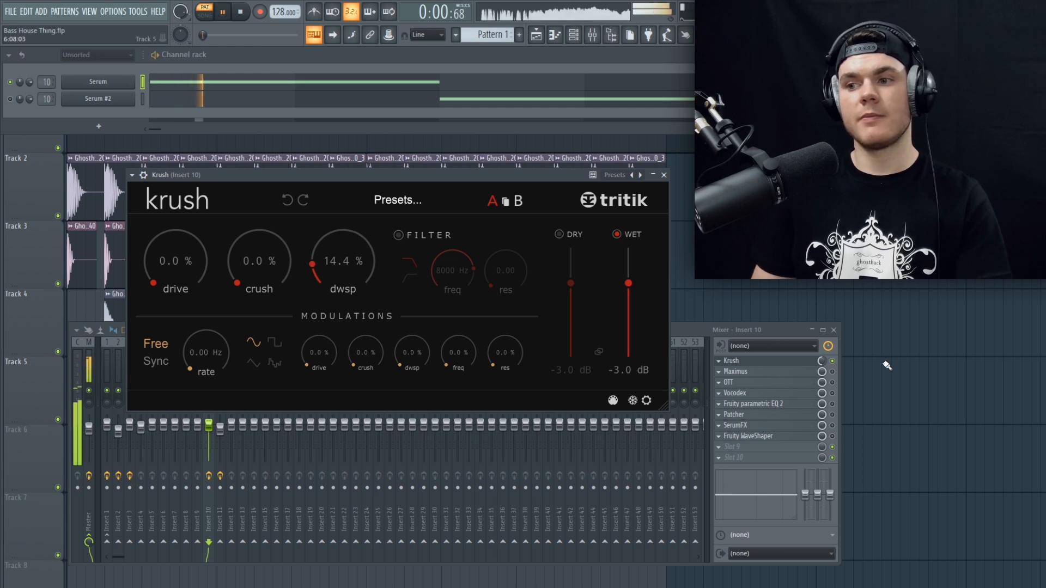
left_click(837, 361)
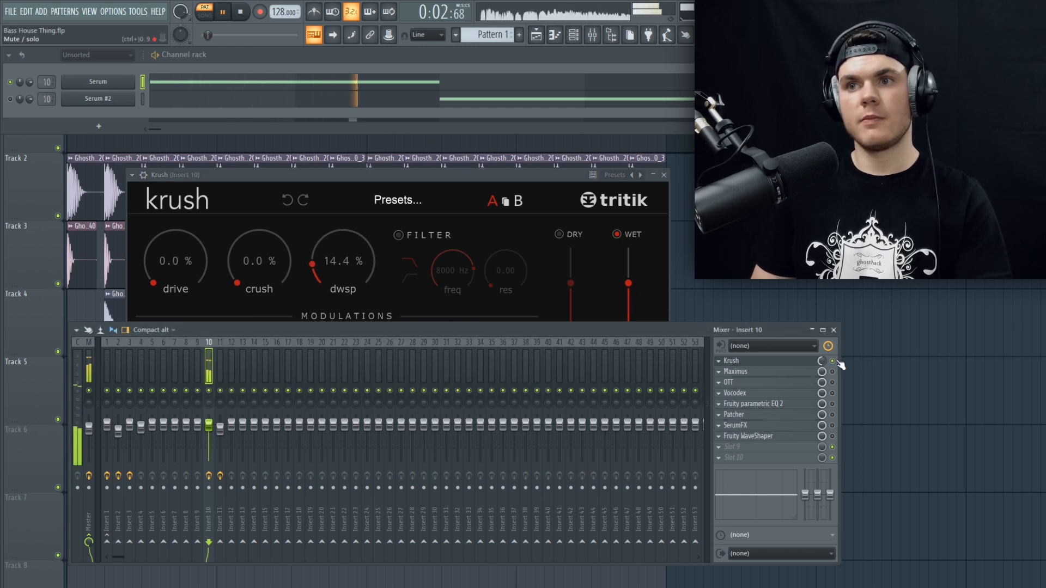
key("space")
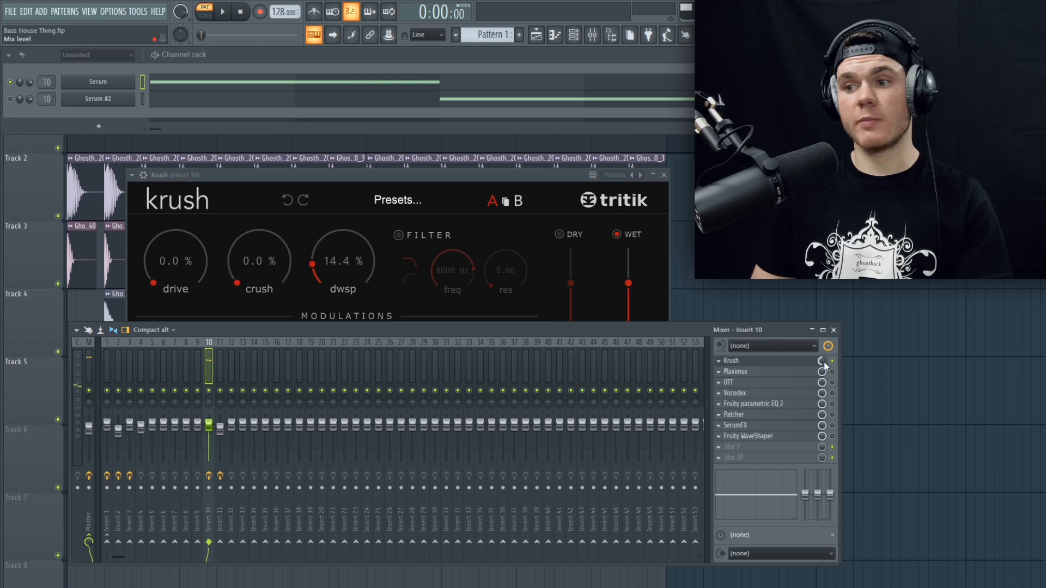
Step: Enable and open Maximus on mixer insert 10, enlarge its window and show the low band's curve
left_click(773, 363)
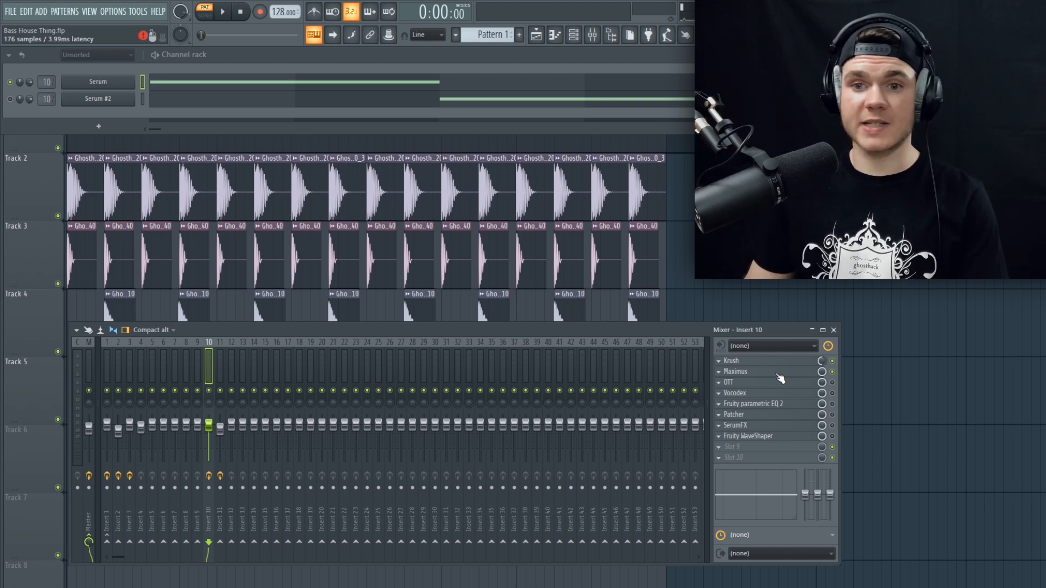
left_click(778, 375)
left_click_drag(419, 177, 342, 135)
left_click_drag(511, 354, 668, 457)
left_click(184, 363)
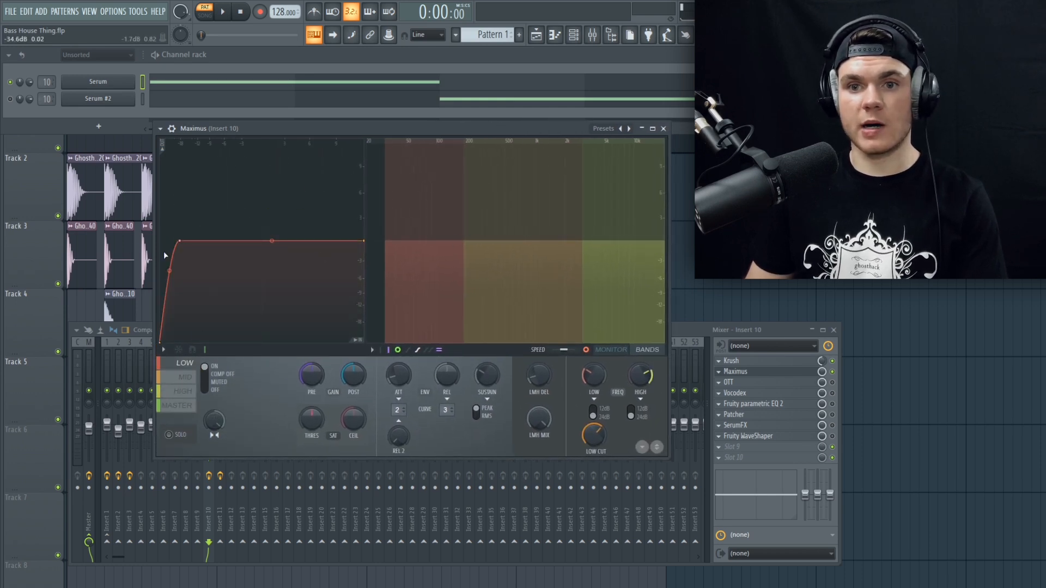
Step: Audition the pattern and examine the Fruity Parametric EQ 2 curve on the Master track in an enlarged window
key("space")
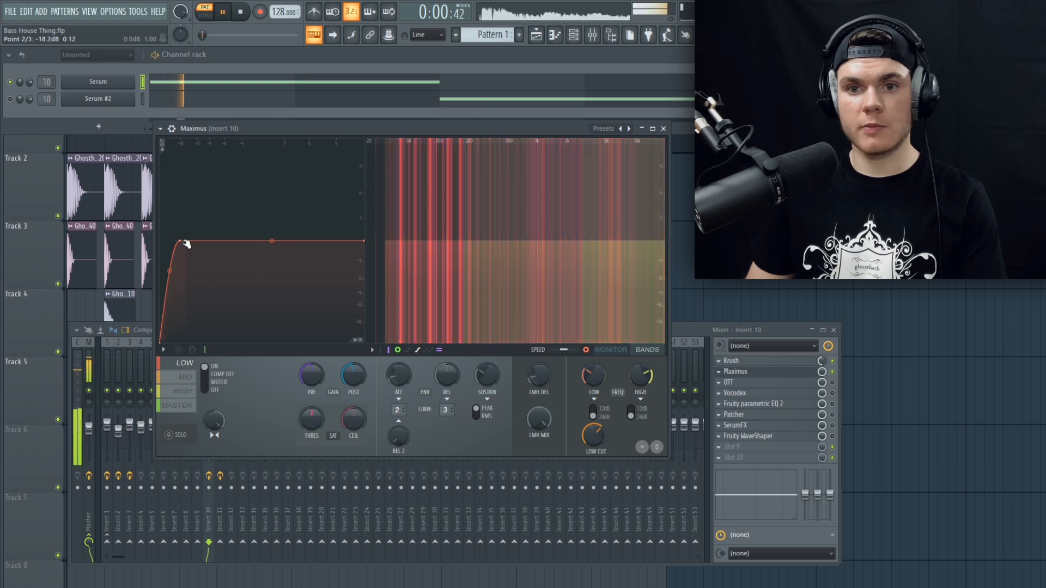
left_click(90, 362)
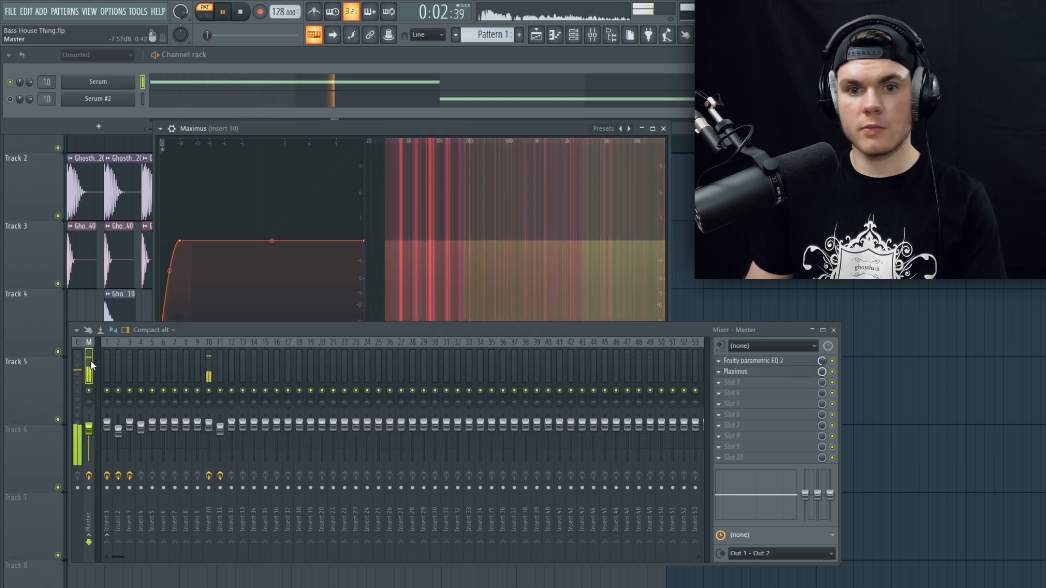
left_click(777, 361)
key("space")
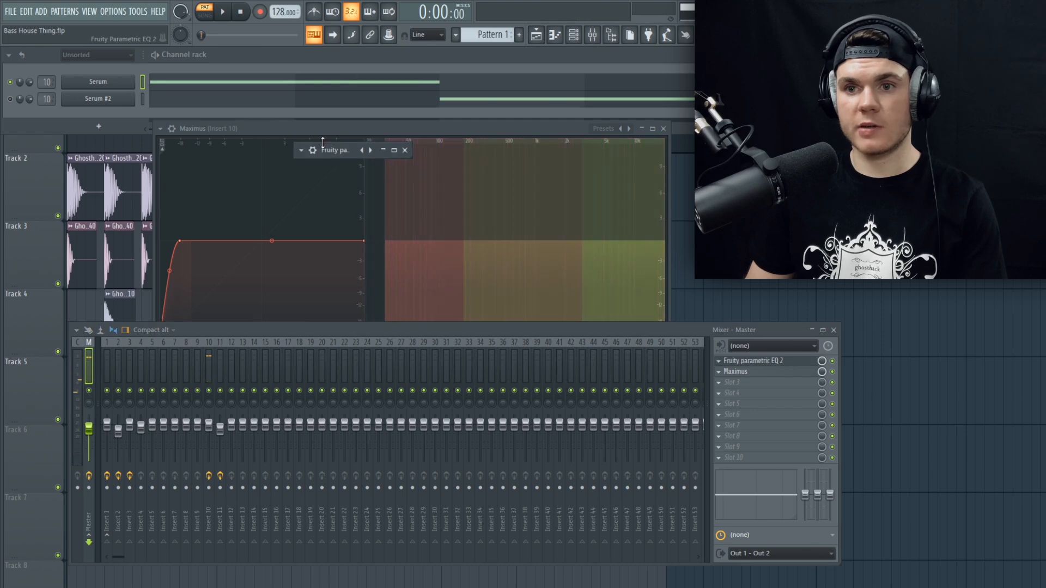
double_click(323, 148)
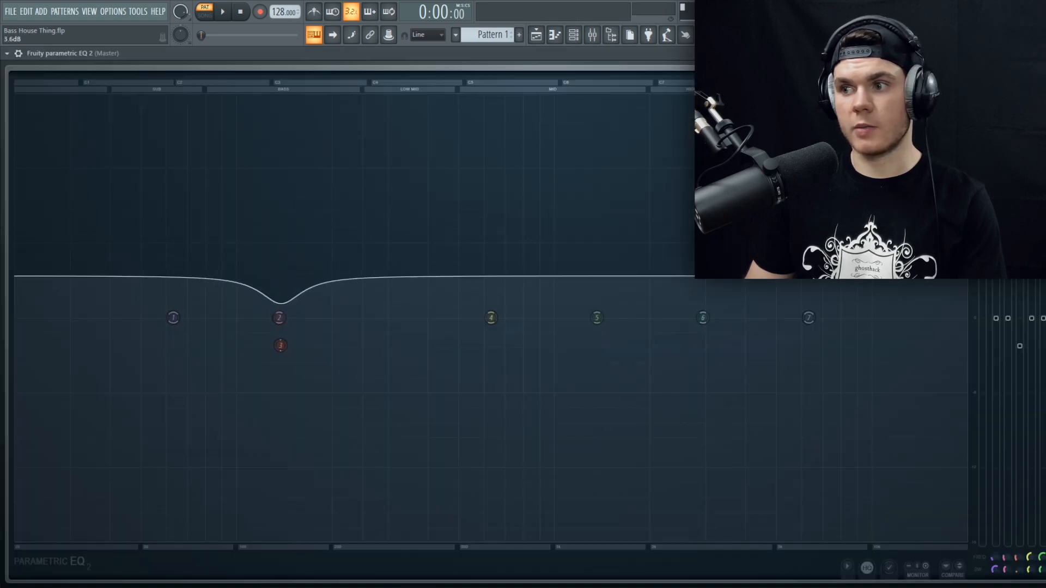
key("space")
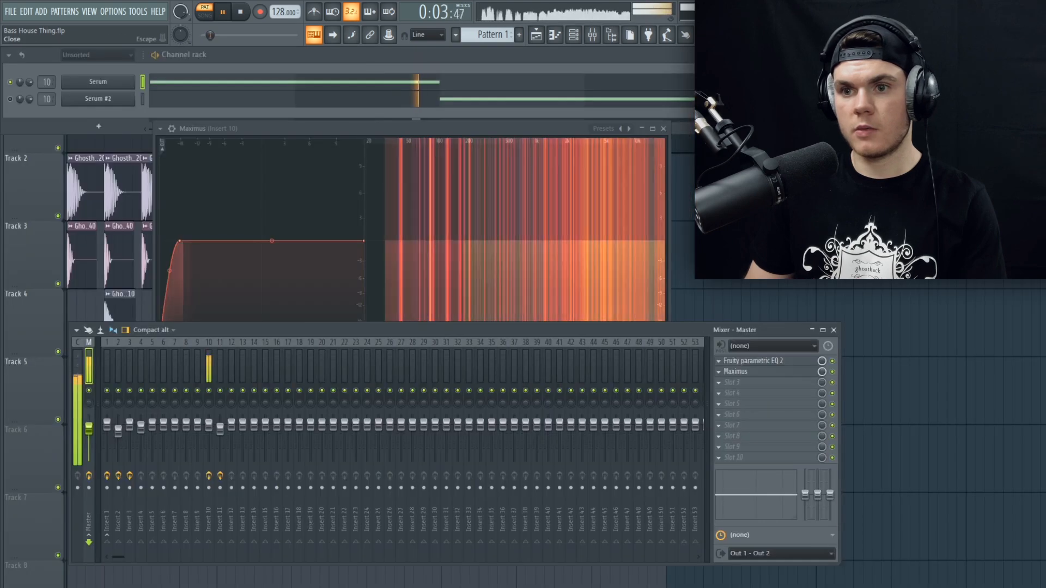
key("space")
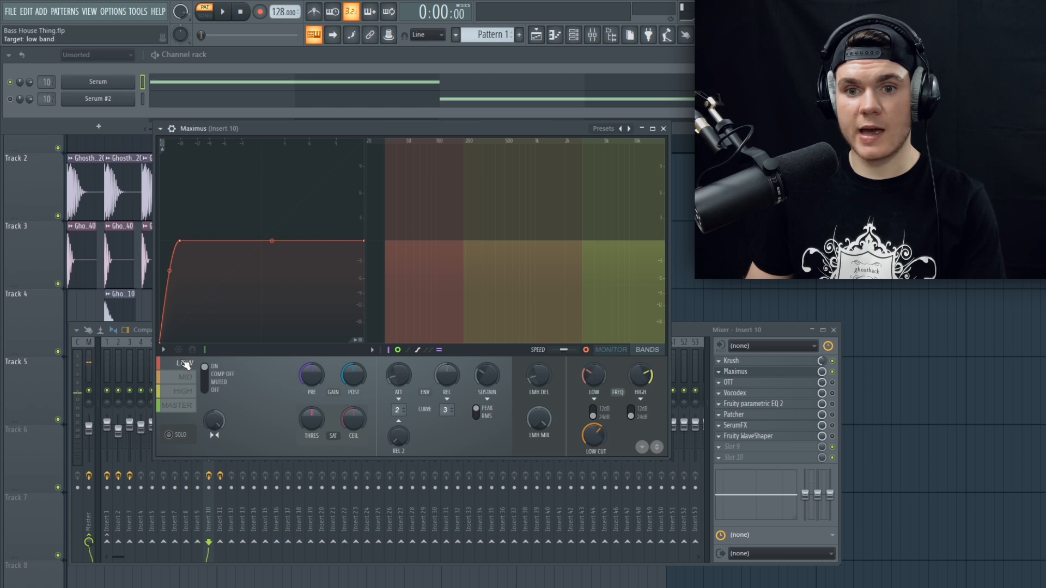
Step: Audition Maximus's low band on insert 10 and shift the mid band curve's knee point to about -9.2 dB
key("space")
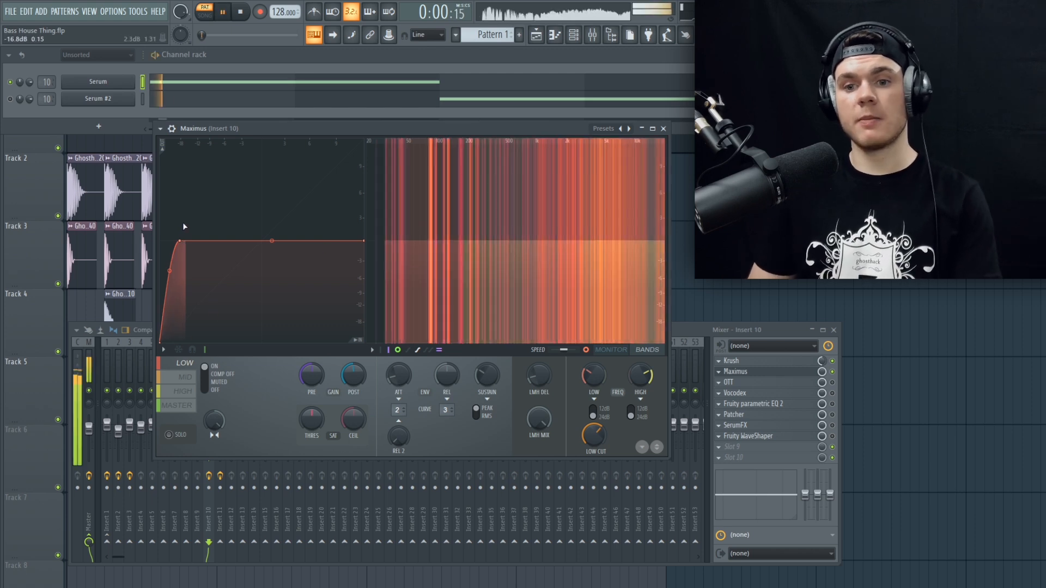
key("space")
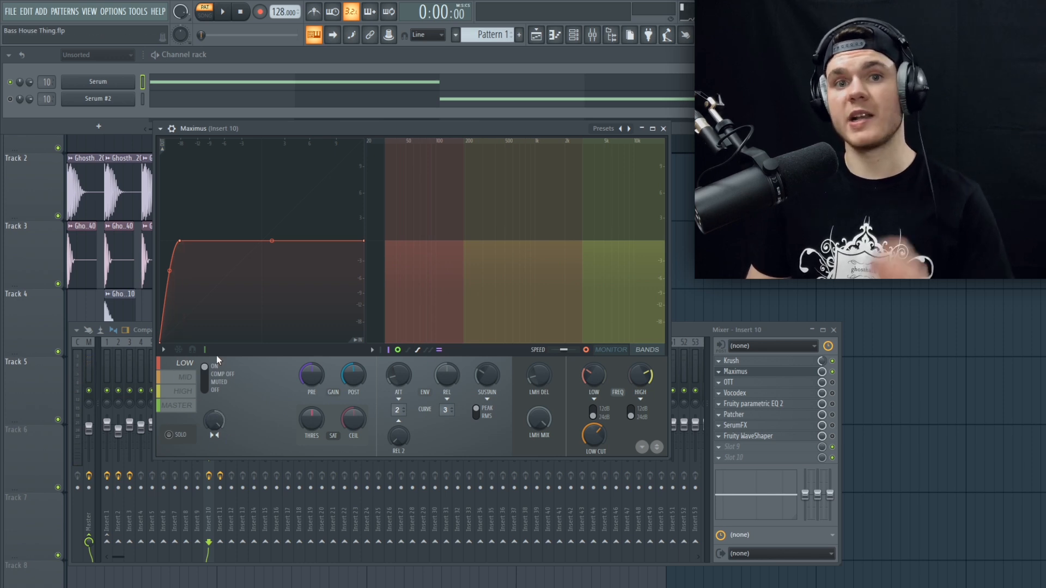
left_click(181, 379)
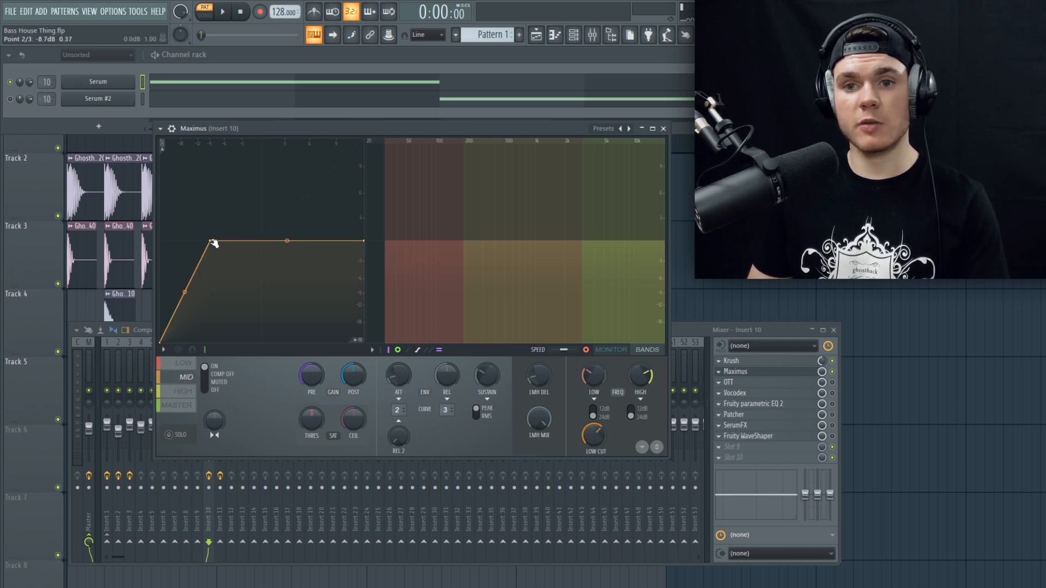
key("space")
left_click_drag(213, 244, 210, 243)
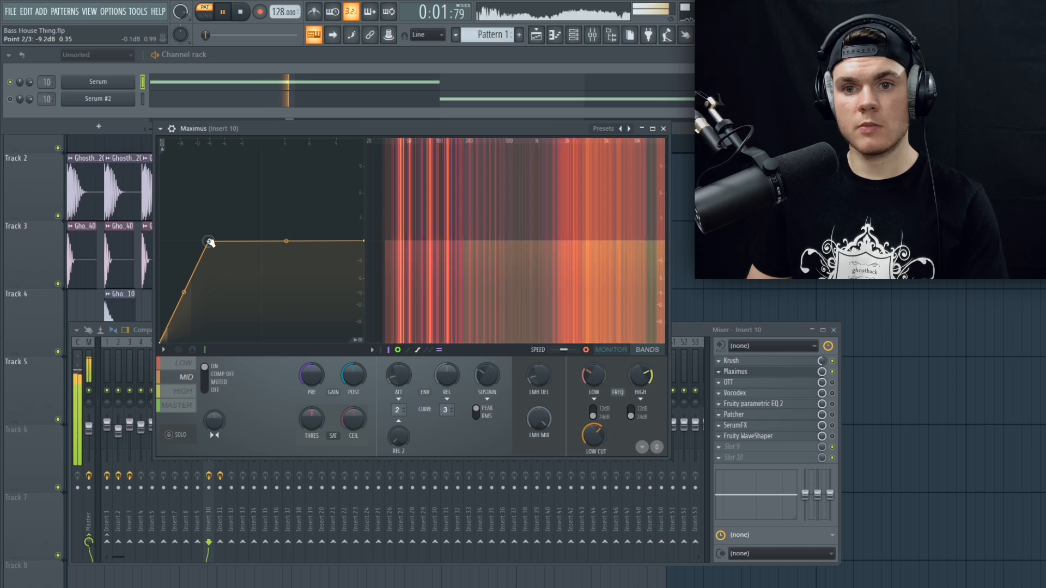
key("space")
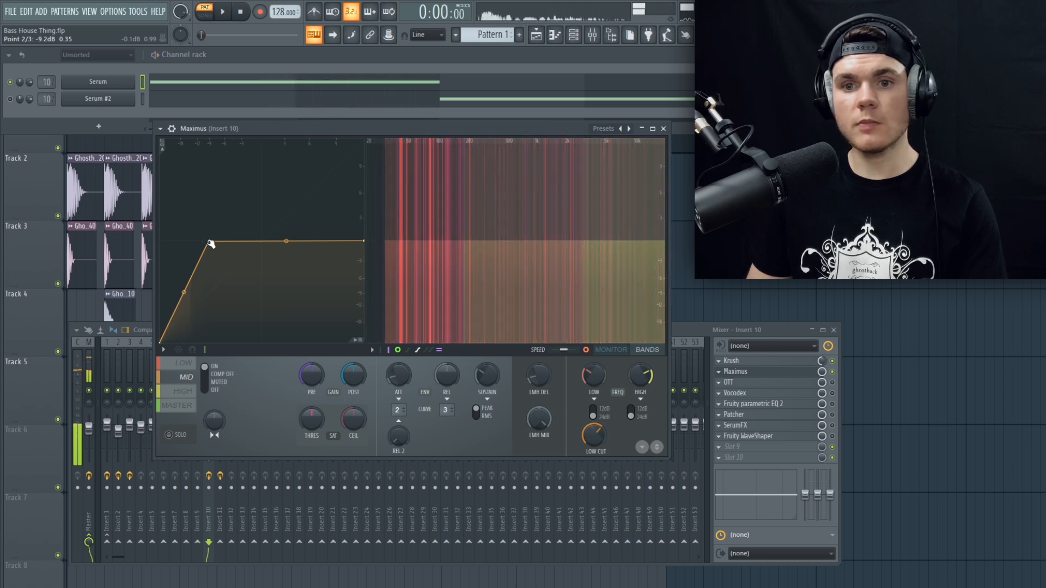
Step: Show Maximus's high band curve and audition the pattern with it
left_click(185, 392)
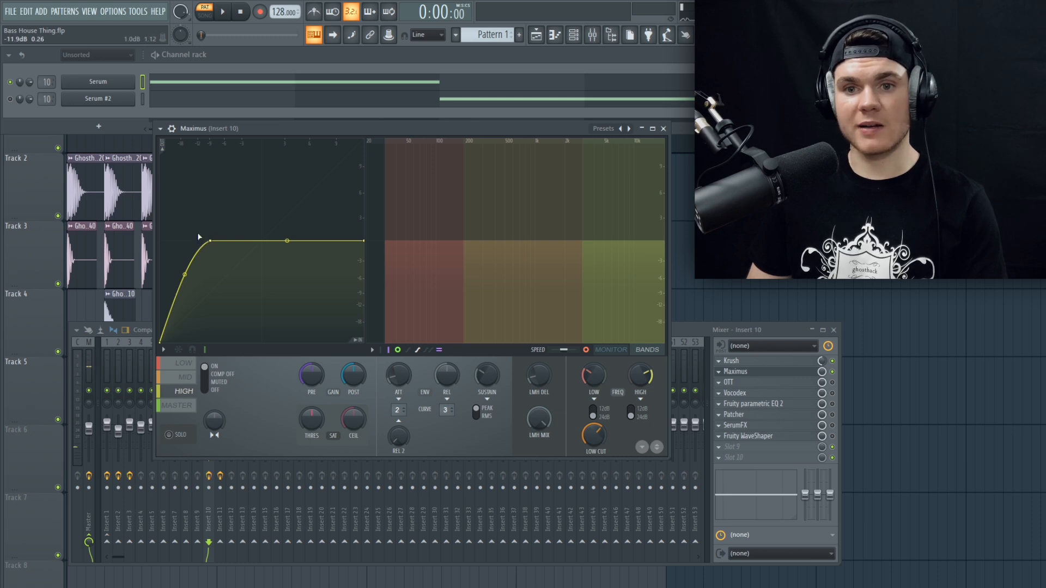
key("space")
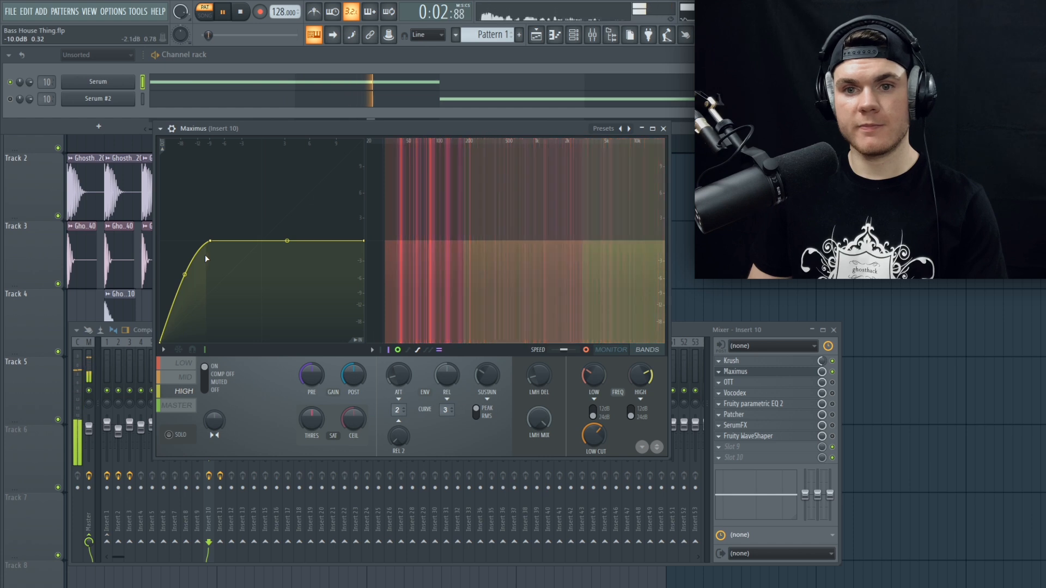
key("space")
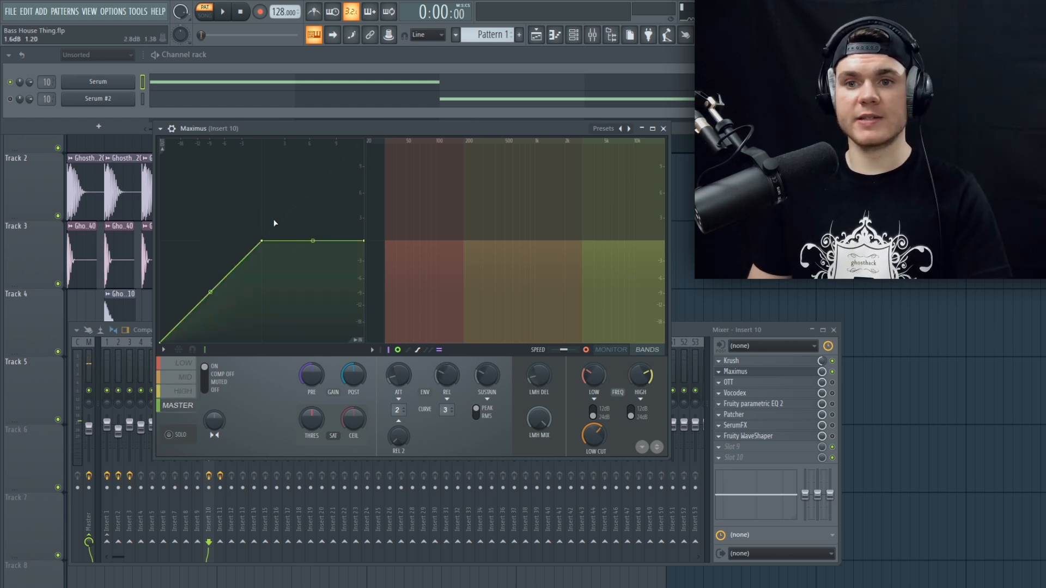
Step: Raise the end point of Maximus's master band curve, bow its upper segment slightly upward and audition the pattern
key("space")
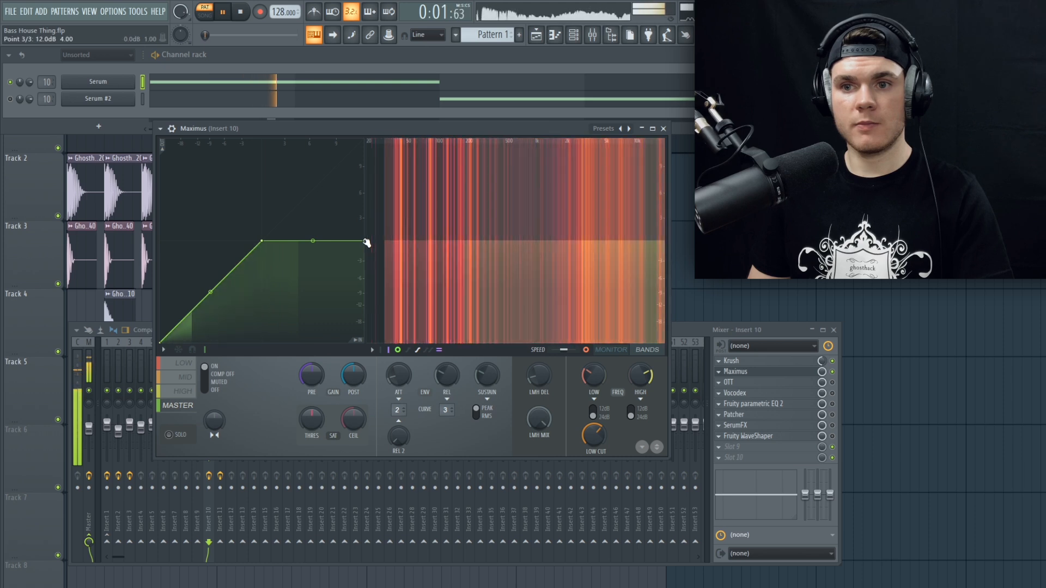
key("space")
left_click_drag(366, 243, 367, 191)
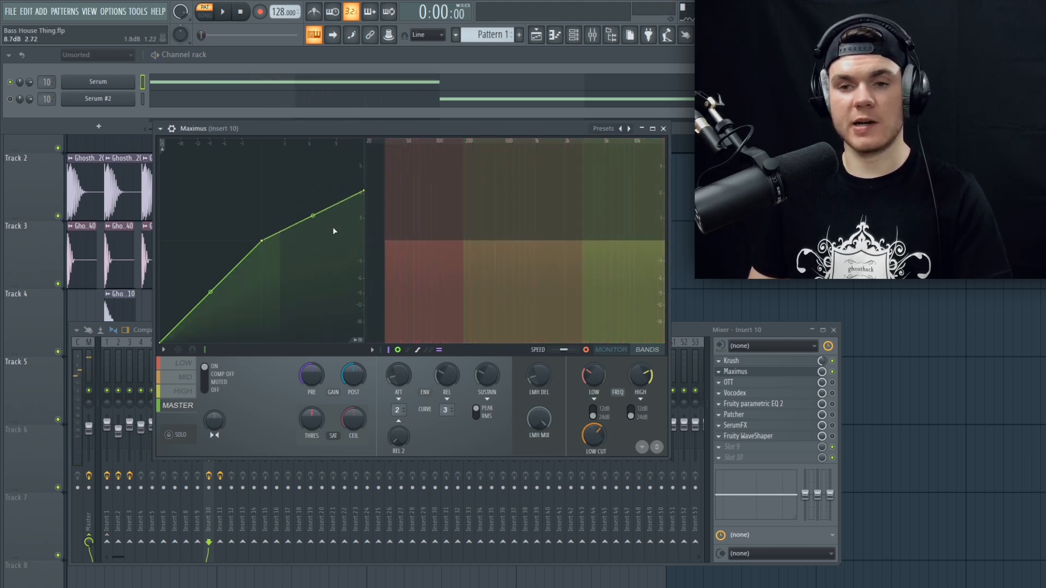
key("space")
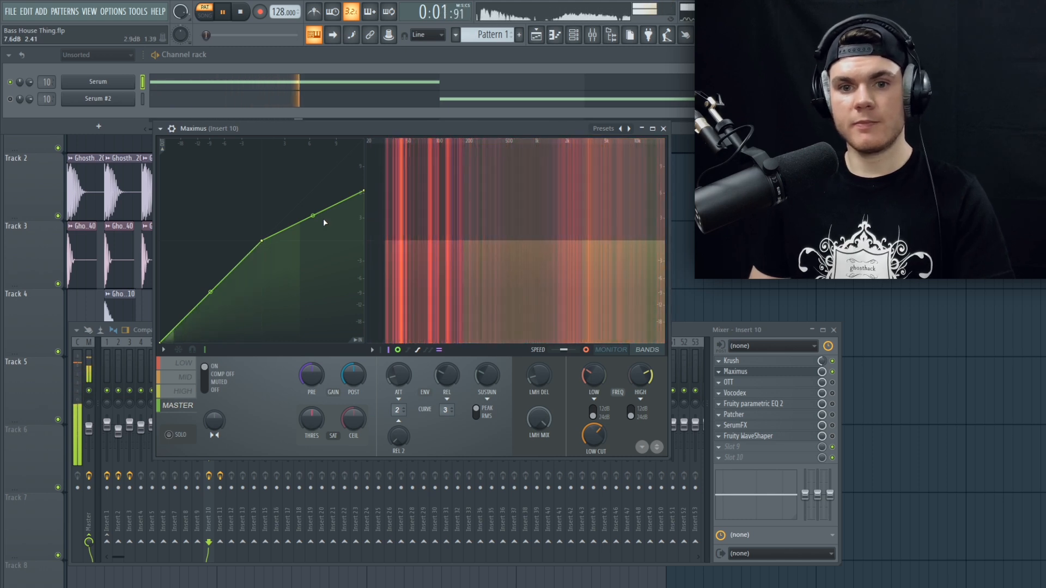
left_click_drag(324, 220, 324, 210)
key("space")
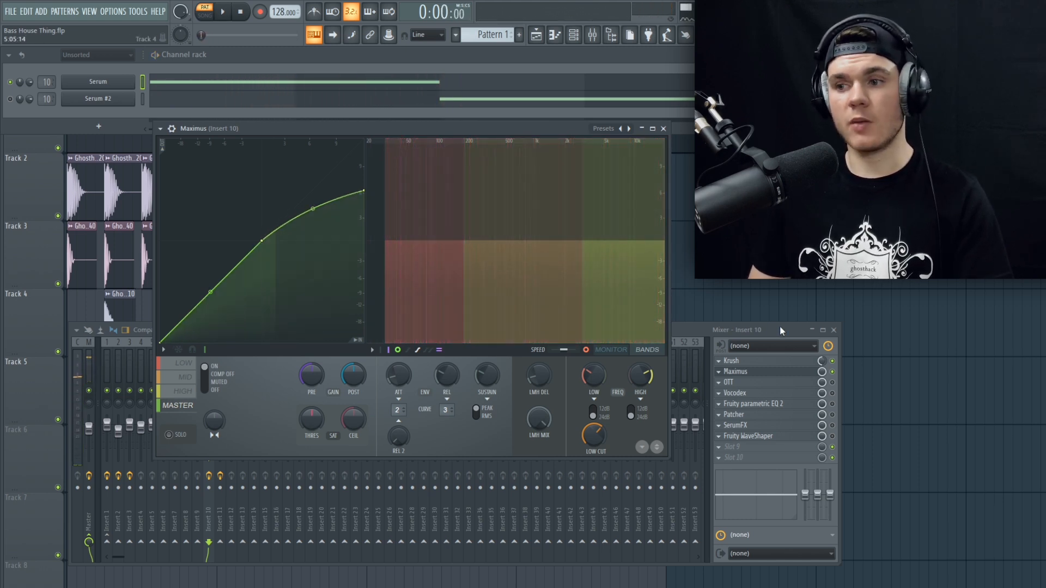
Step: Enable and open OTT on mixer insert 10 in place of the Maximus window, and audition the pattern with it
left_click(664, 129)
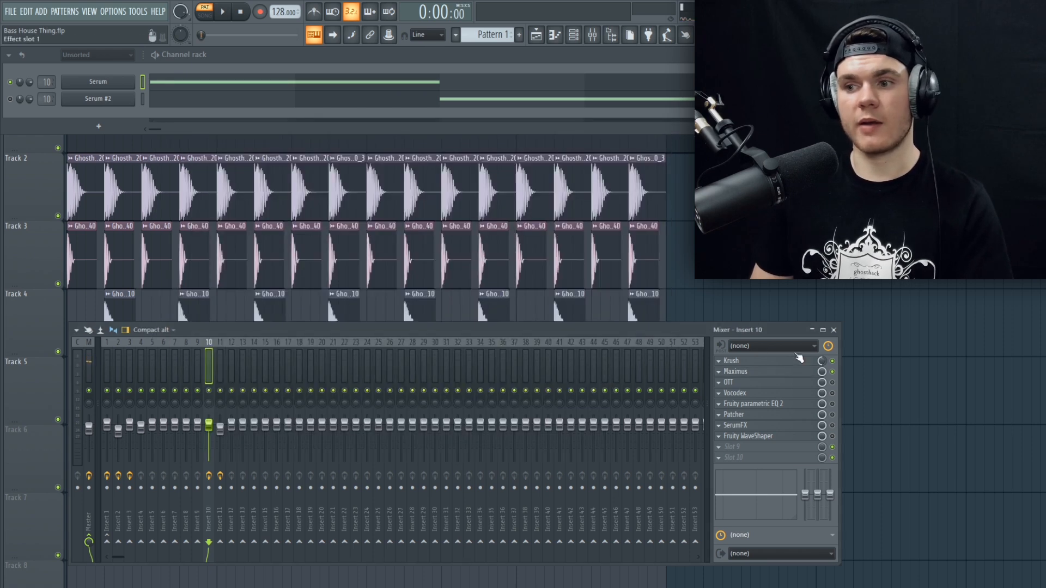
left_click(820, 382)
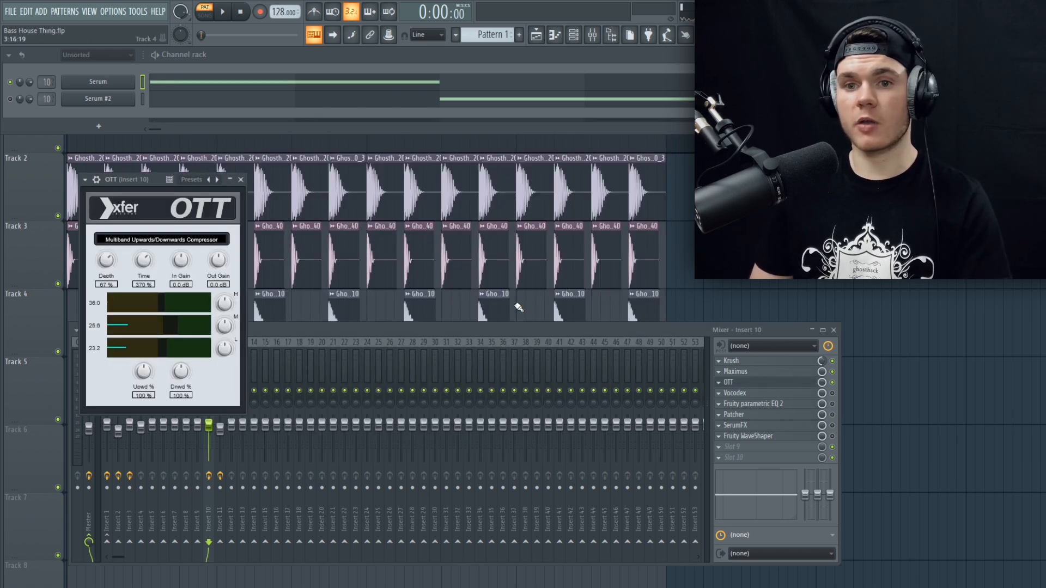
left_click_drag(146, 180, 353, 159)
key("space")
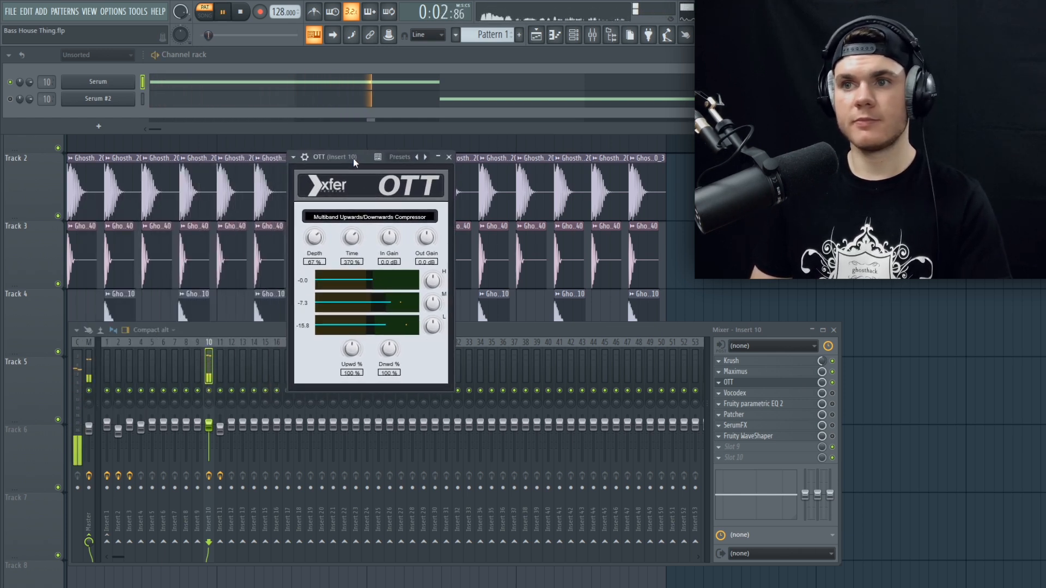
key("space")
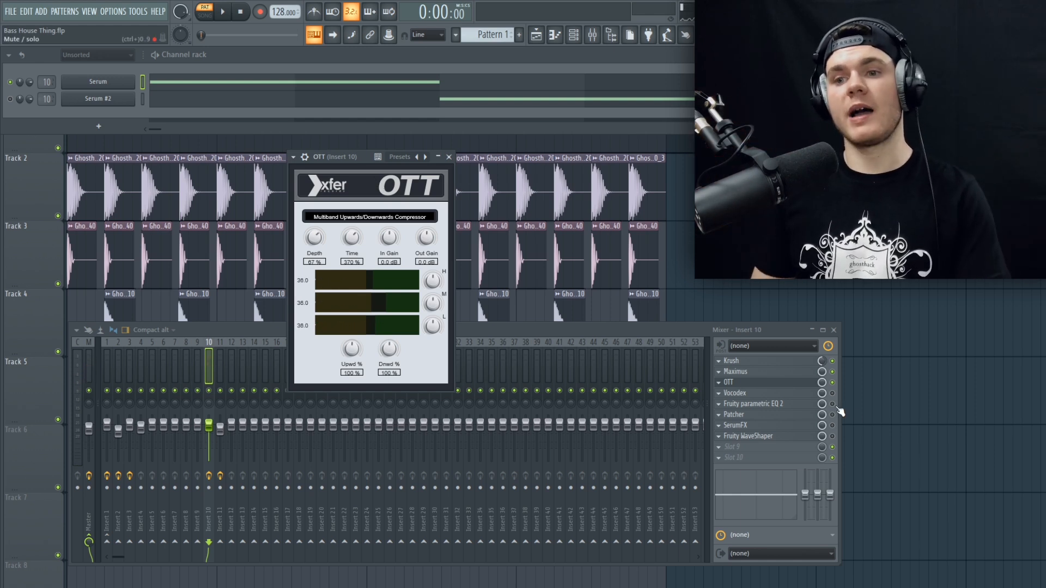
left_click(752, 382)
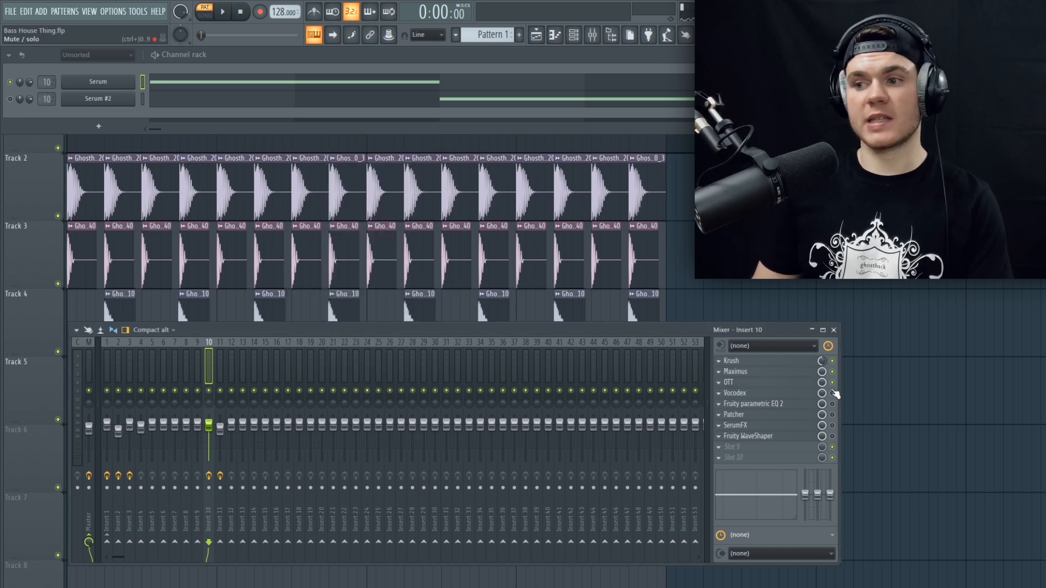
Step: Enable and open Vocodex on mixer insert 10 and audition the pattern with it
left_click(735, 393)
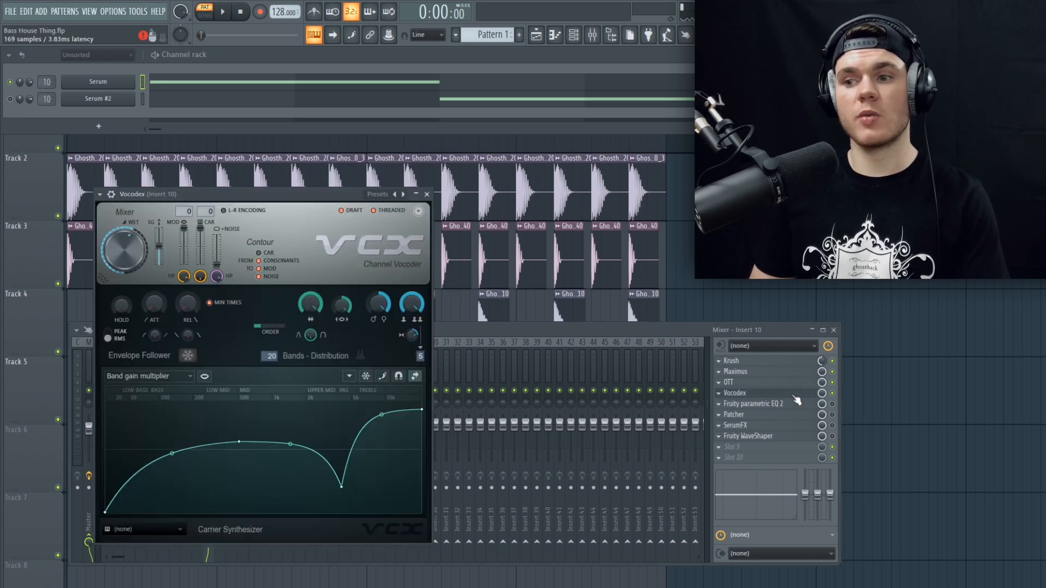
left_click_drag(246, 193, 374, 153)
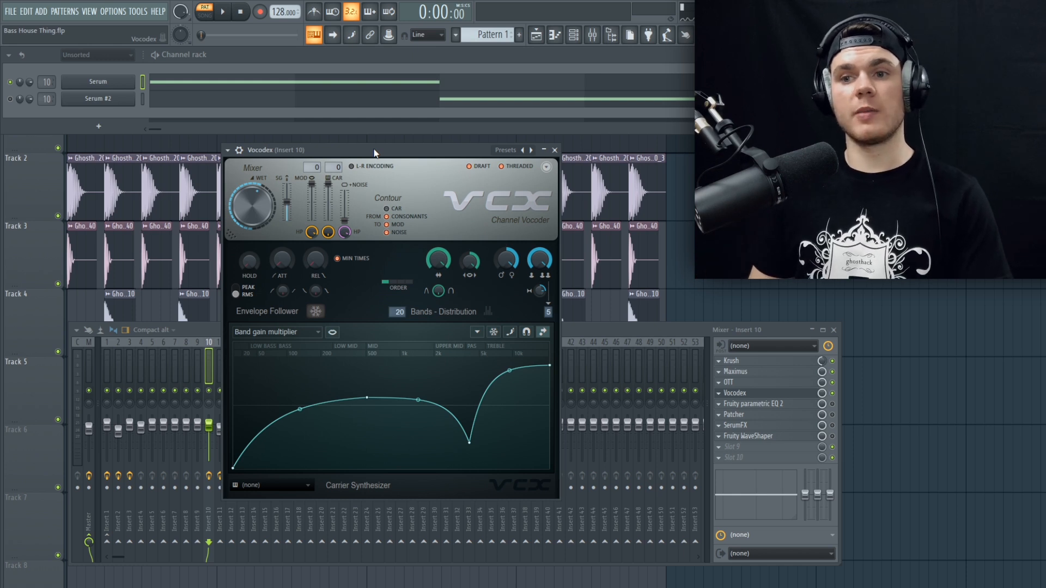
left_click_drag(375, 153, 374, 152)
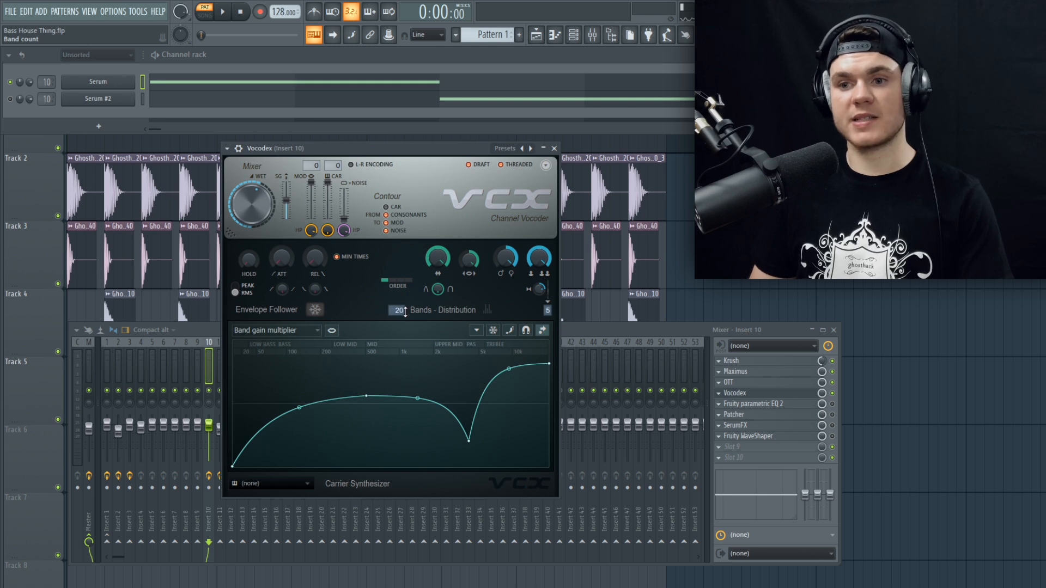
key("space")
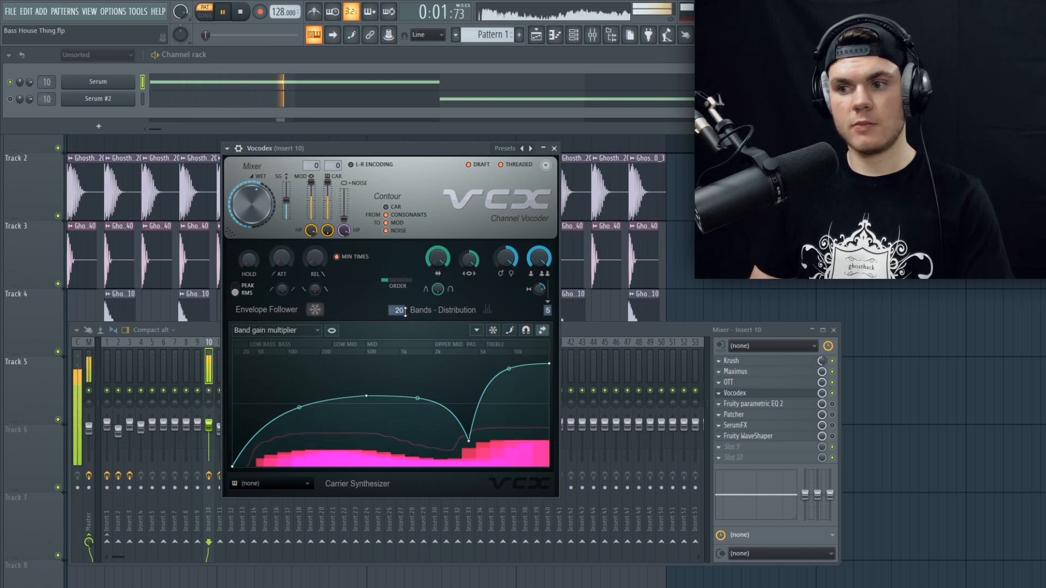
key("space")
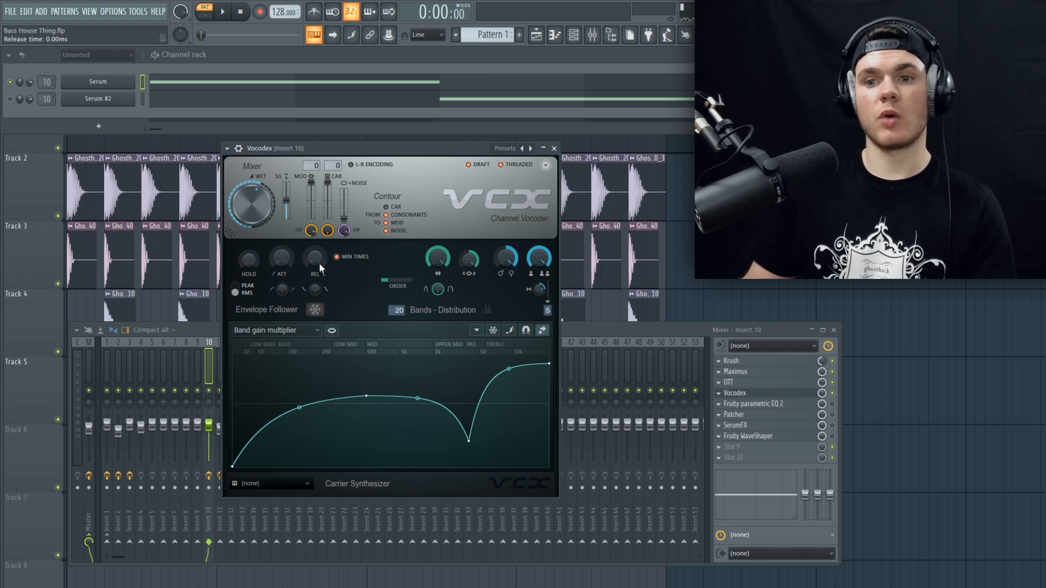
Step: Check Vocodex's release time control and replay the pattern to hear the vocoder's effect
mouse_move(315, 257)
left_mouse_down()
mouse_move(315, 231)
mouse_move(315, 258)
left_mouse_up()
key("space")
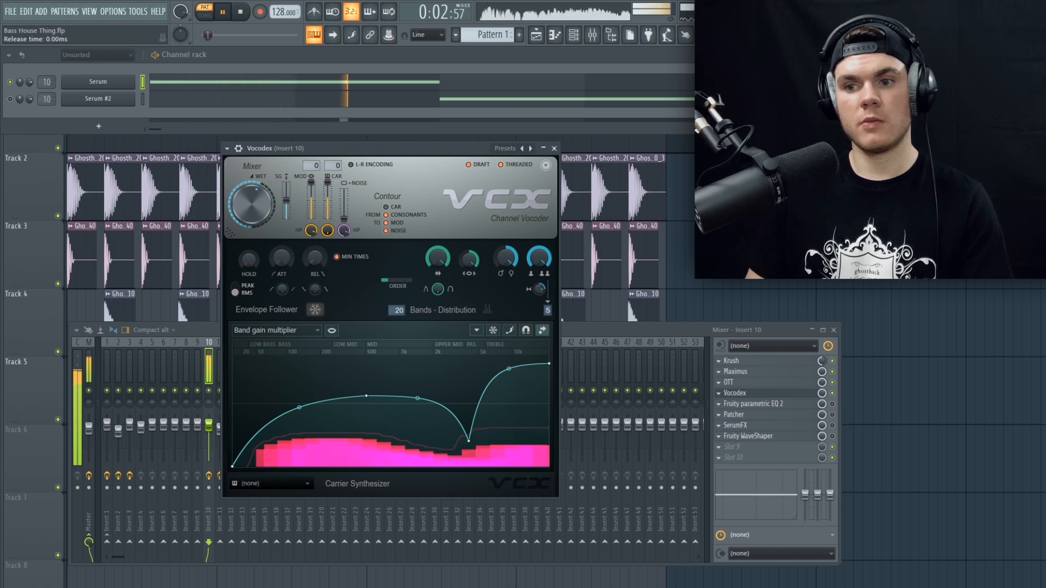
key("space")
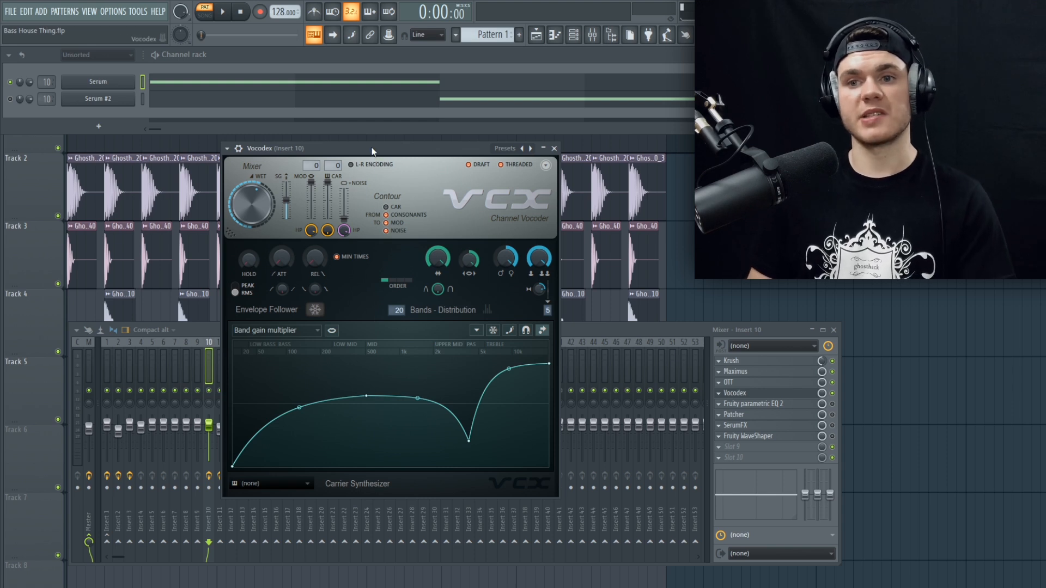
key("space")
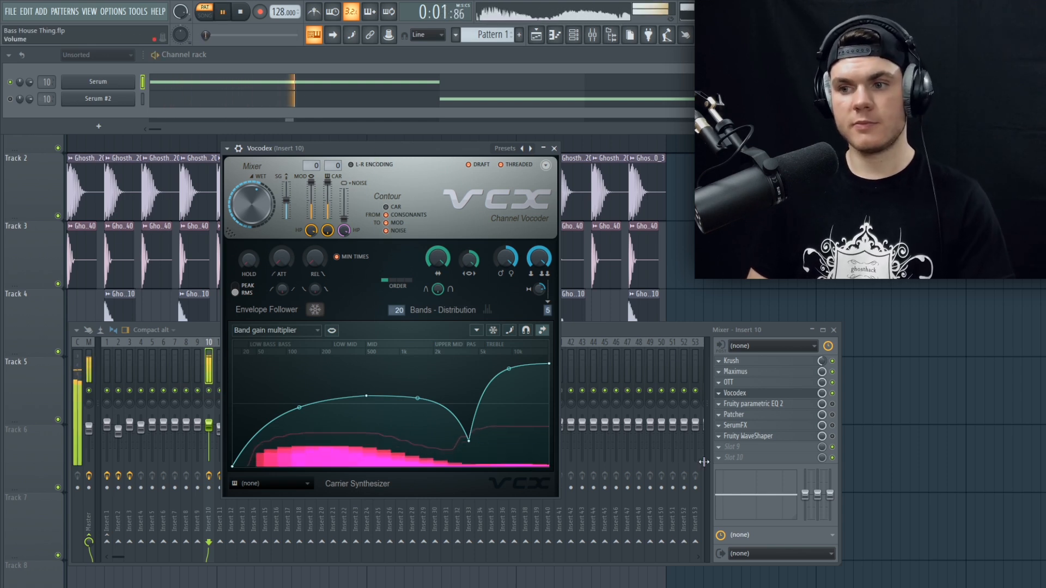
key("space")
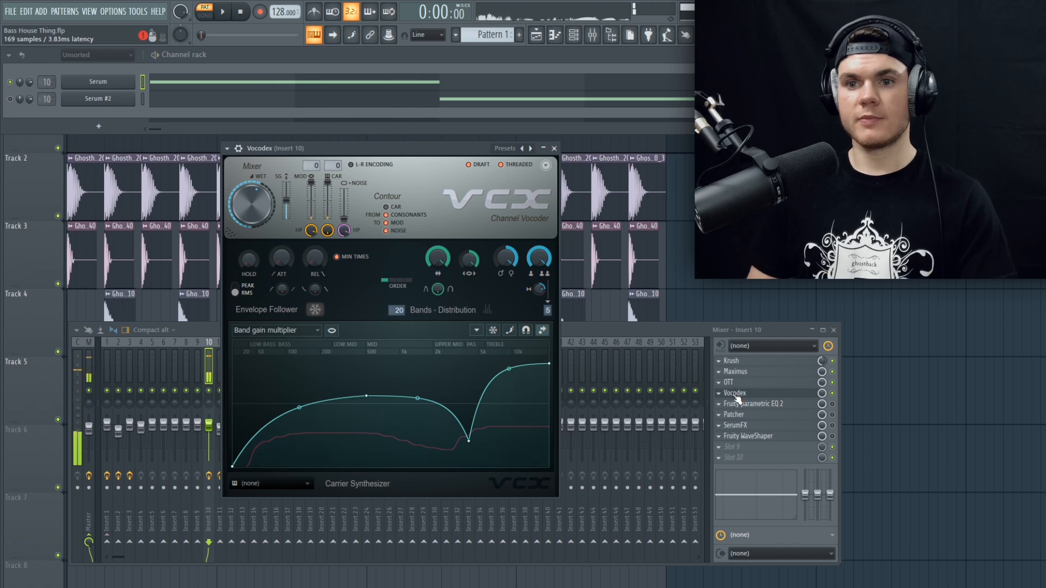
Step: Enable and open Fruity parametric EQ 2 on mixer insert 10 and enlarge its window over the playlist
left_click(742, 404)
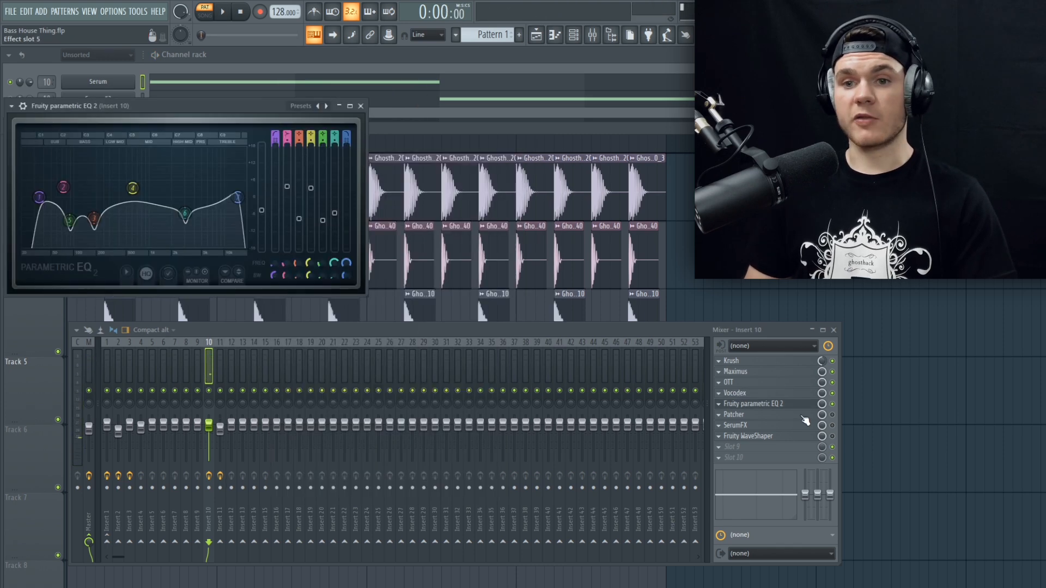
left_click_drag(242, 104, 433, 167)
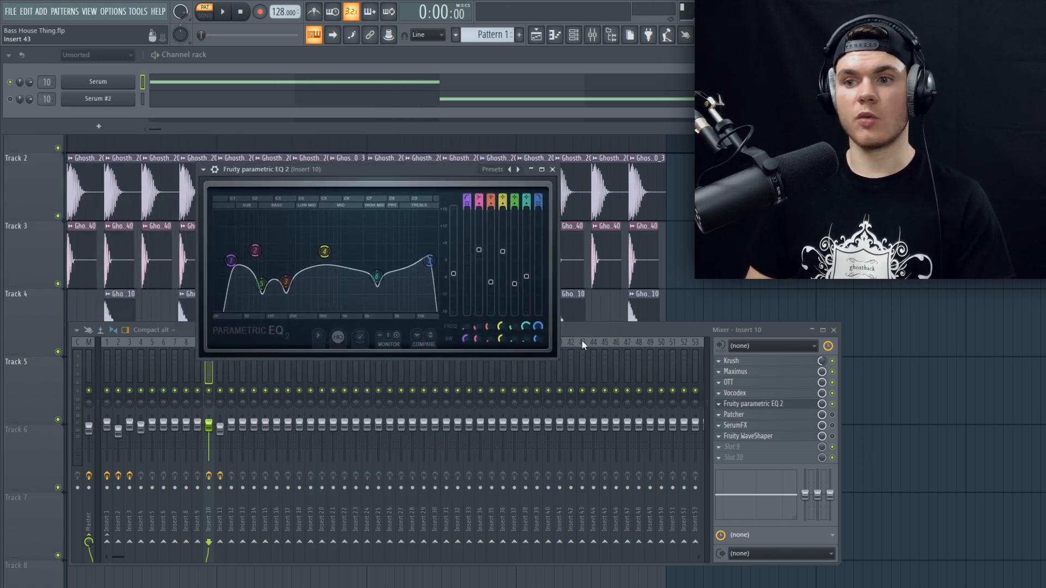
left_click_drag(560, 357, 700, 466)
left_click_drag(557, 187, 531, 147)
Step: Audition the pattern twice through Fruity parametric EQ 2 and close its window
key("space")
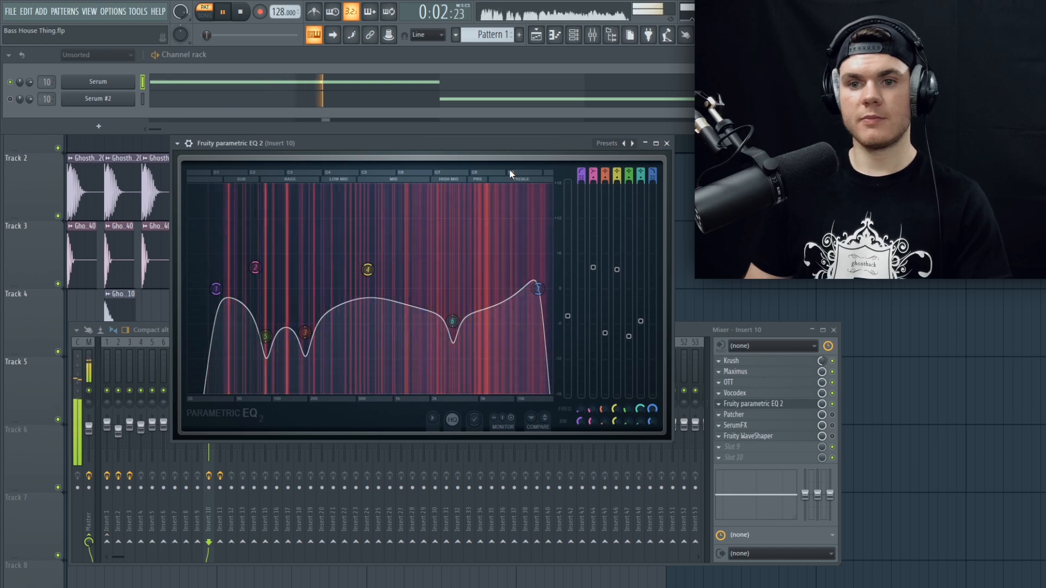
key("space")
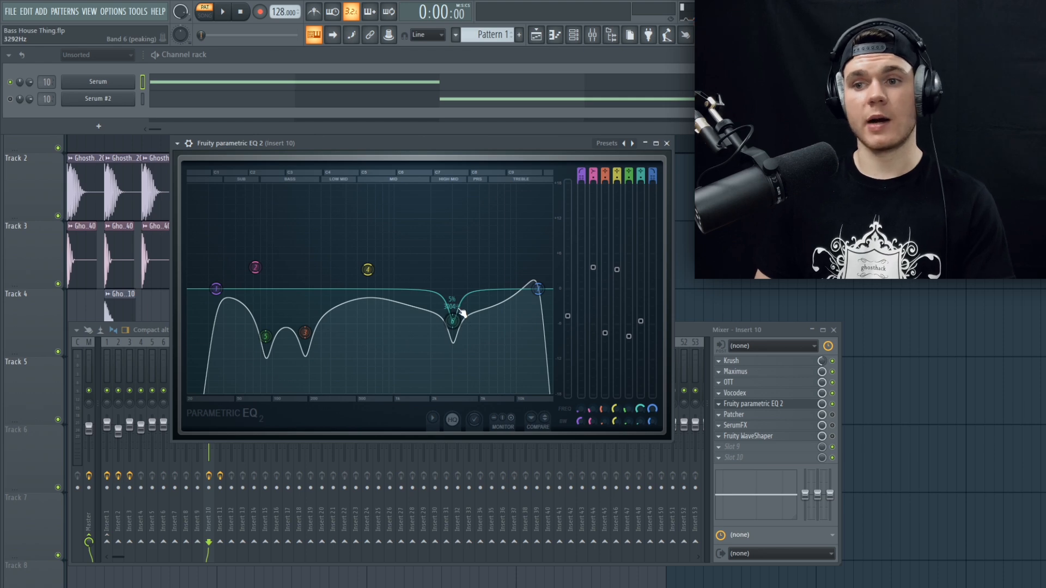
key("space")
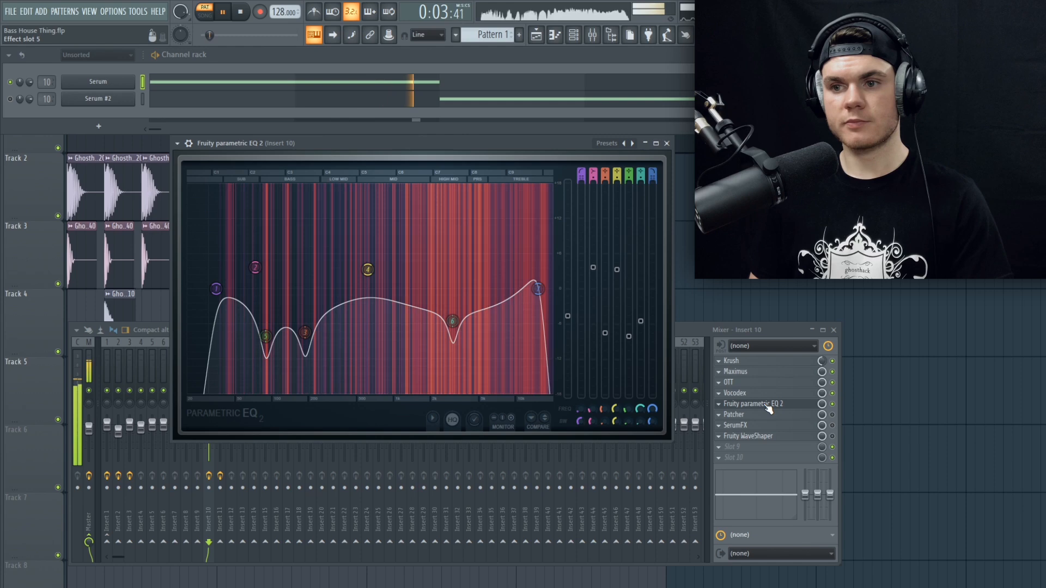
key("space")
left_click(770, 408)
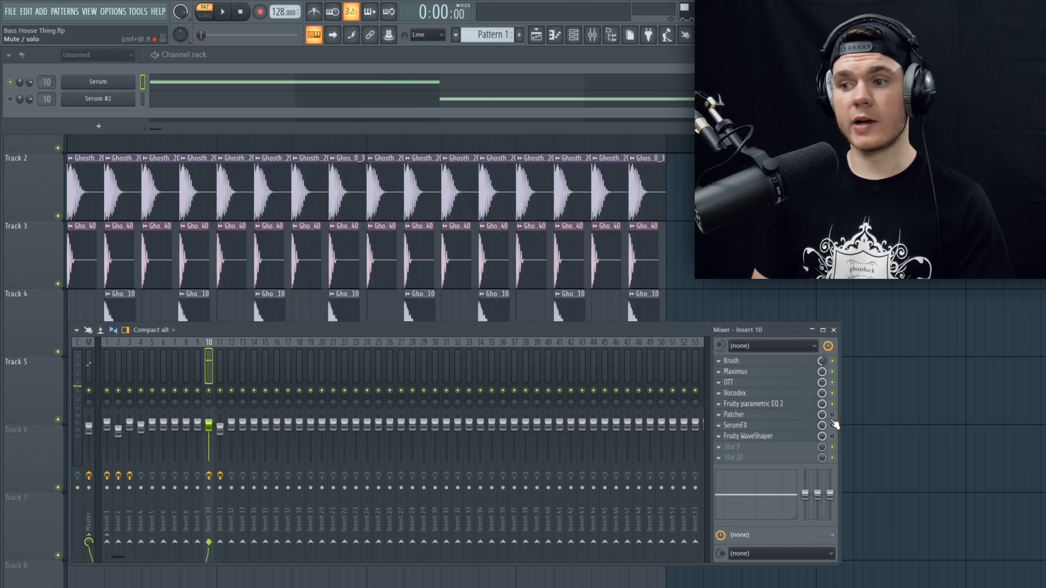
Step: Enable and open Patcher on mixer insert 10, audition the pattern through it and reposition its window slightly higher
left_click(776, 416)
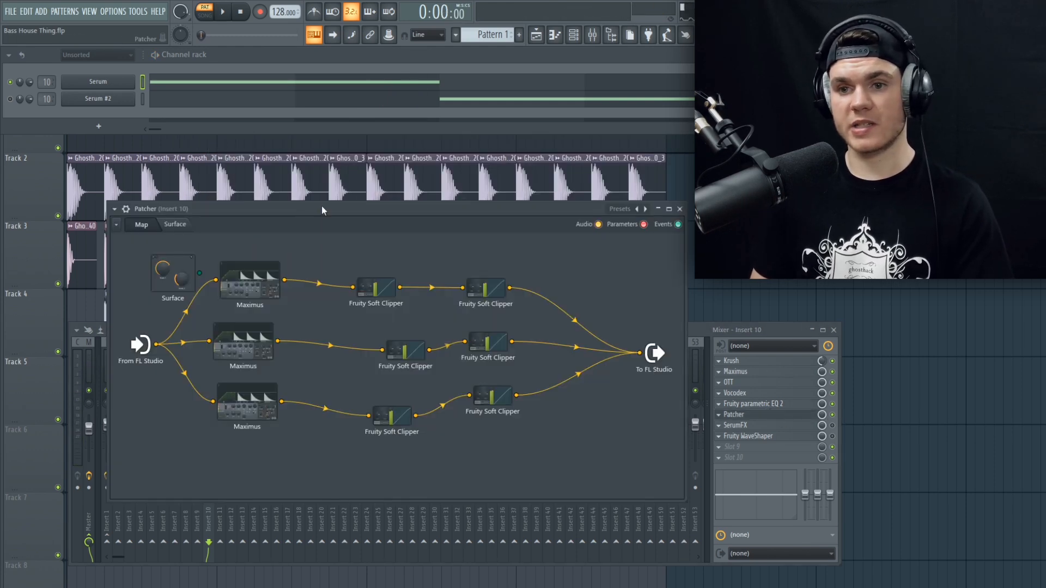
key("space")
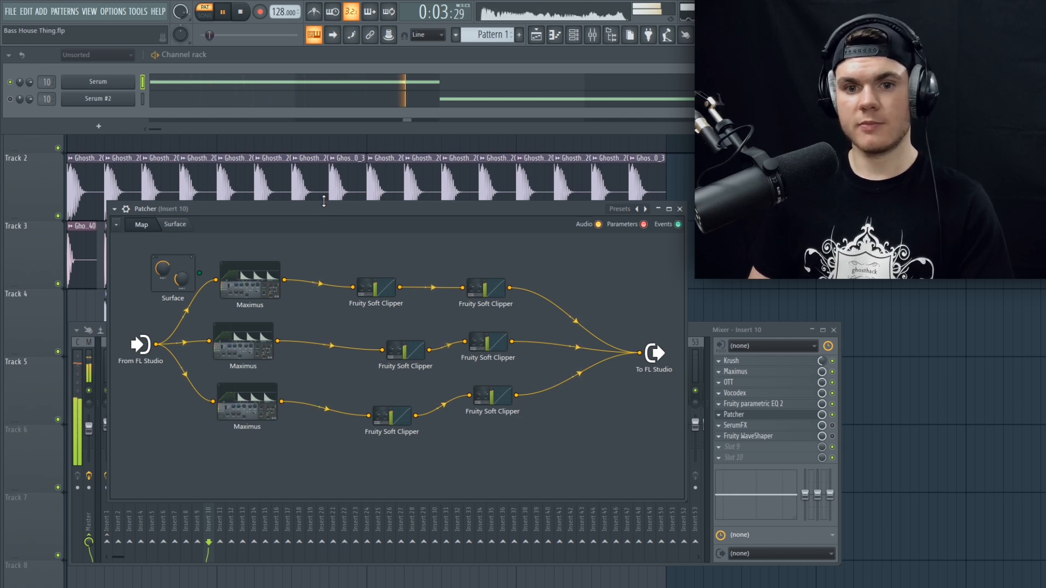
key("space")
left_click_drag(322, 208, 333, 175)
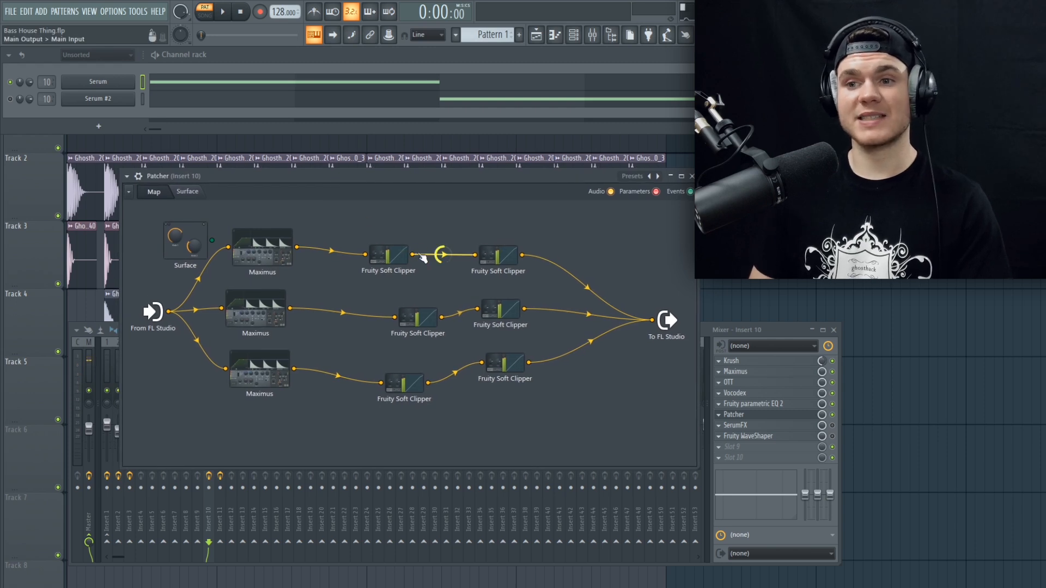
Step: Check the Maximus on Patcher's upper branch, soloed on the high band, and audition that branch with the other two muted
left_click(268, 245)
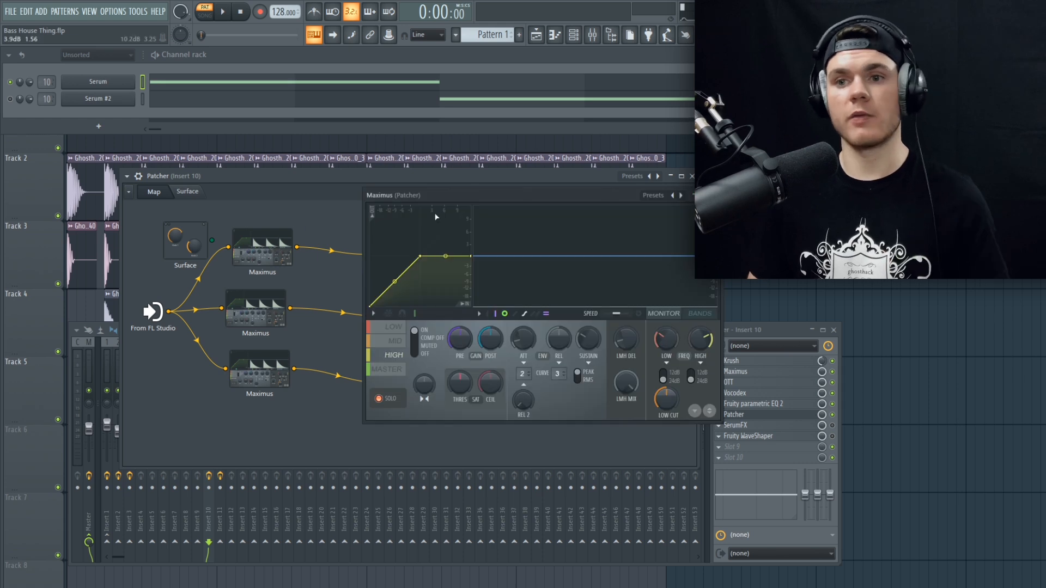
left_click_drag(437, 204, 404, 210)
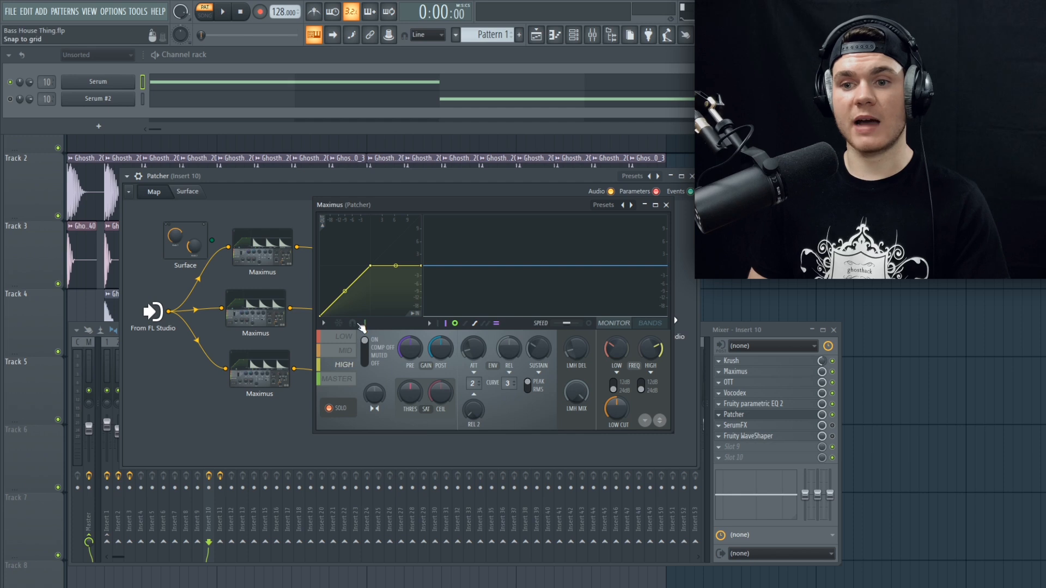
left_click(667, 206)
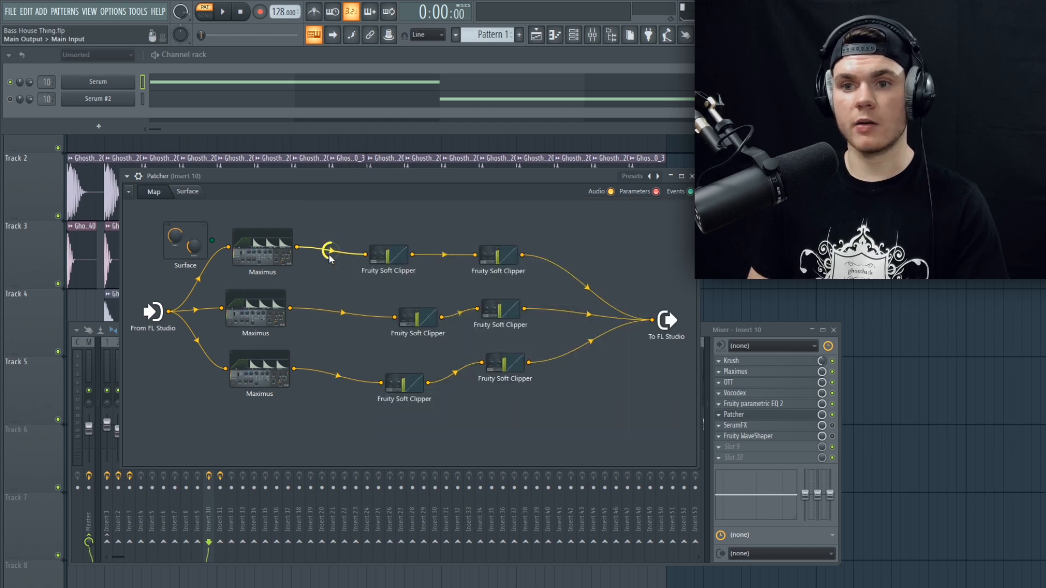
key("space")
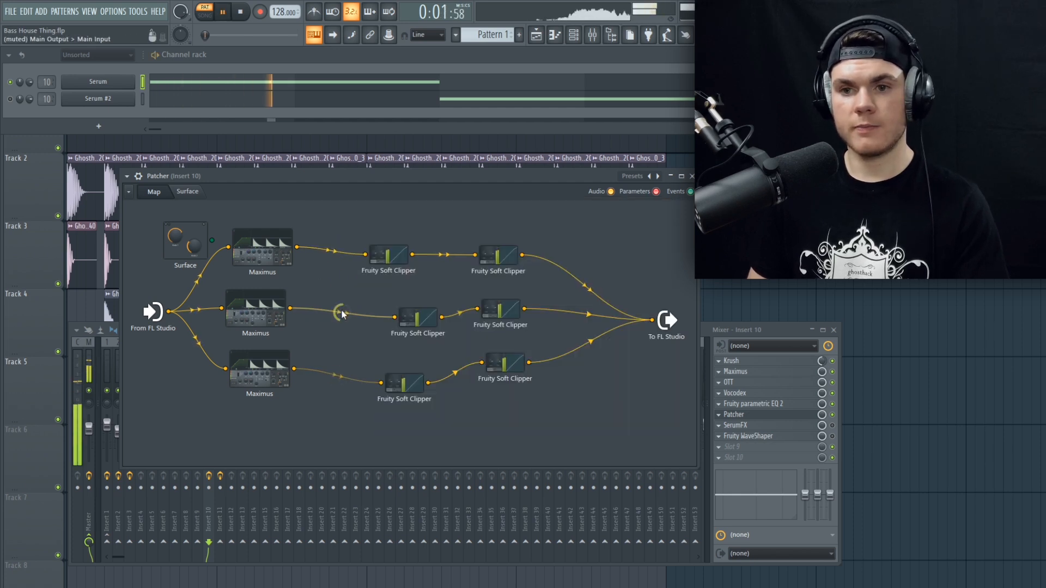
key("space")
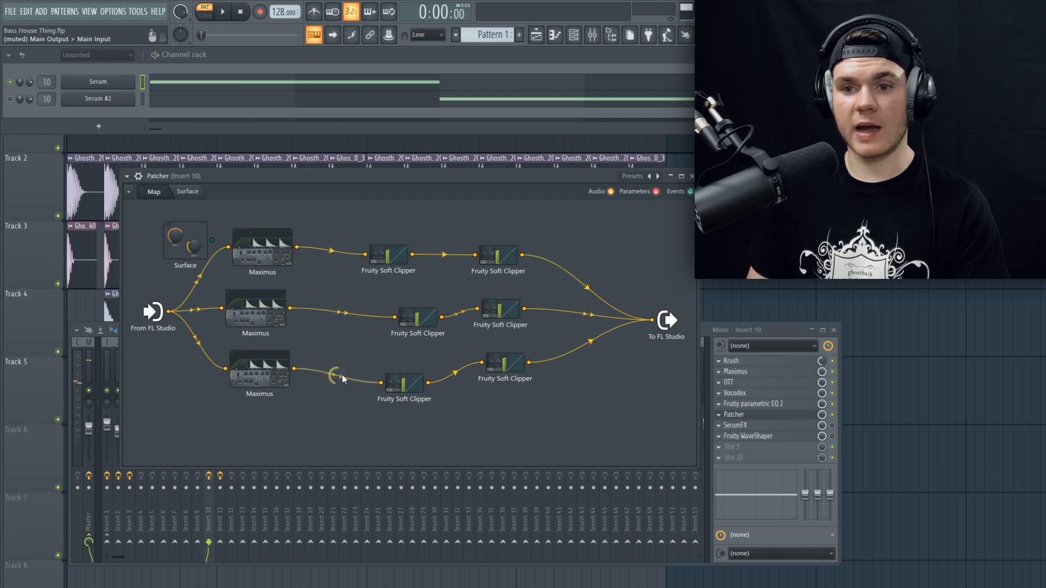
Step: Audition Patcher's middle branch with the other two muted and check its Maximus, soloed on the mid band
key("space")
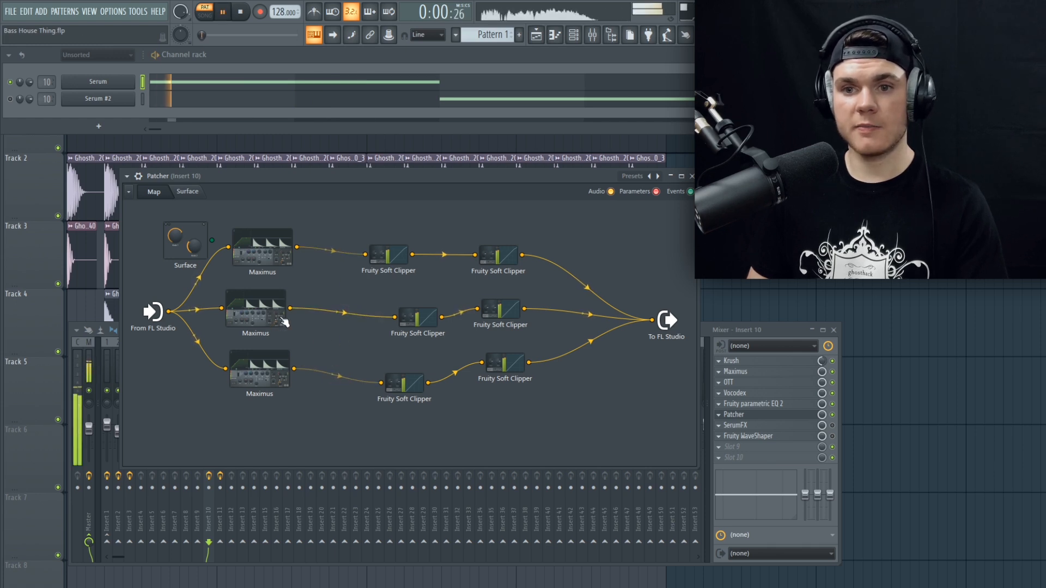
double_click(268, 312)
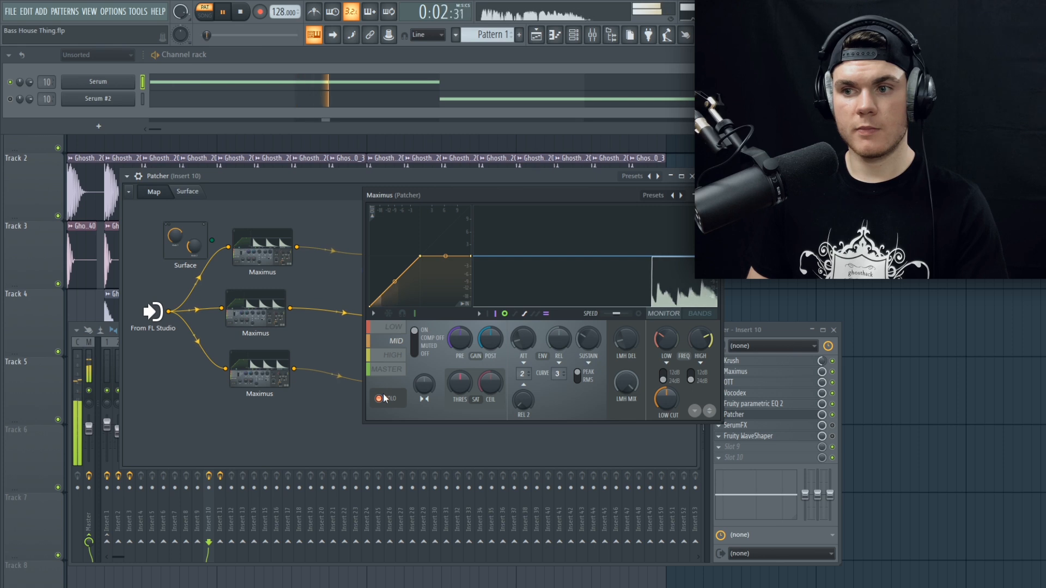
left_click(714, 195)
key("space")
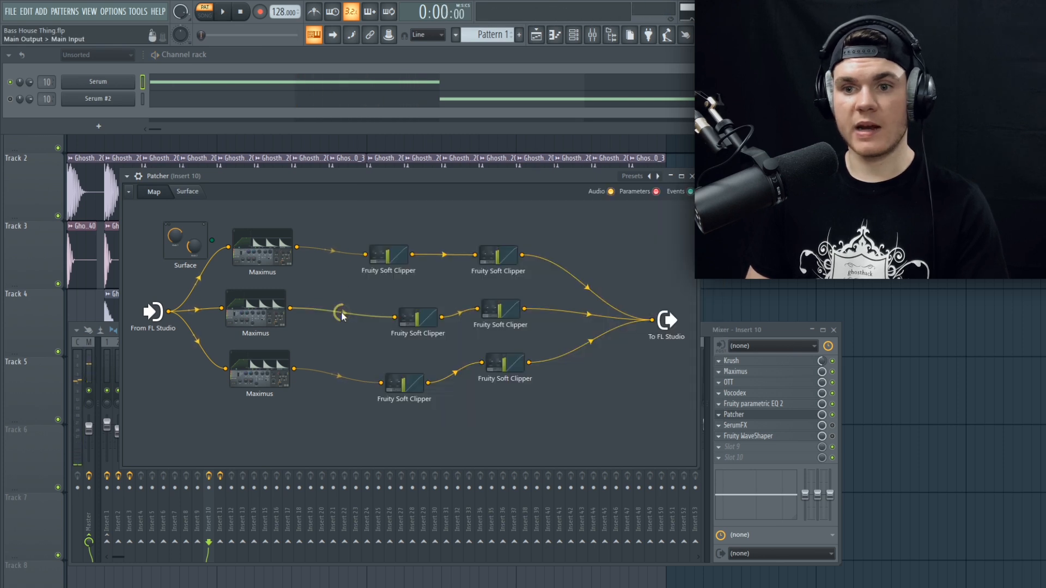
Step: Audition Patcher's lowest branch with the other two muted, unmute all branches and check one Fruity Soft Clipper's settings
key("space")
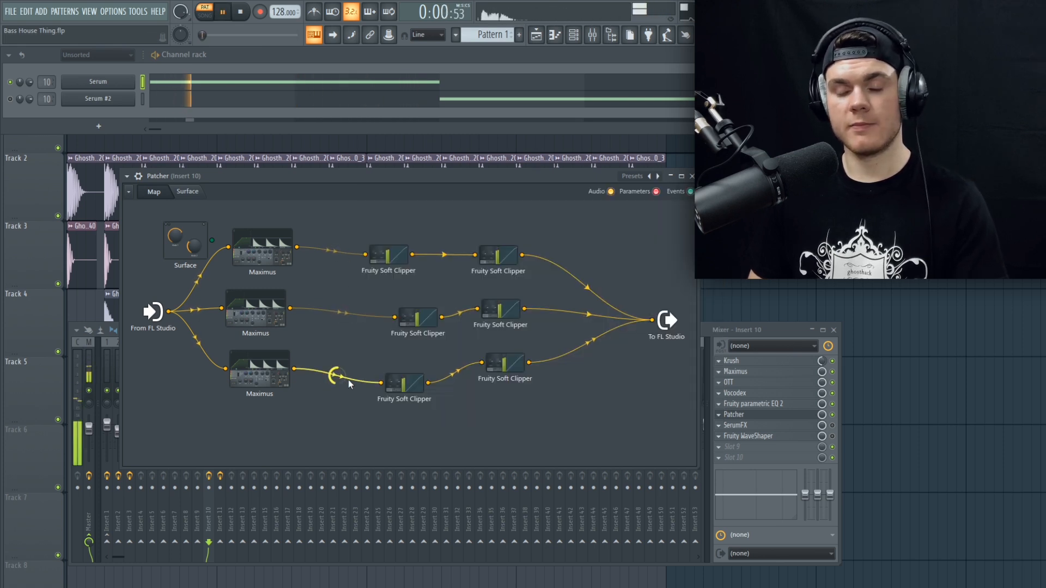
key("space")
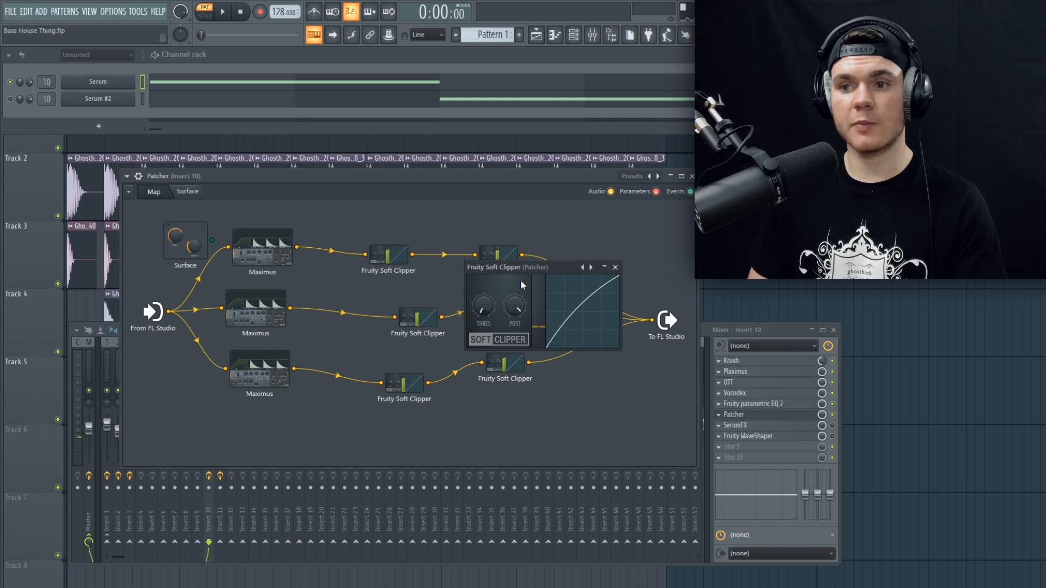
left_click(617, 268)
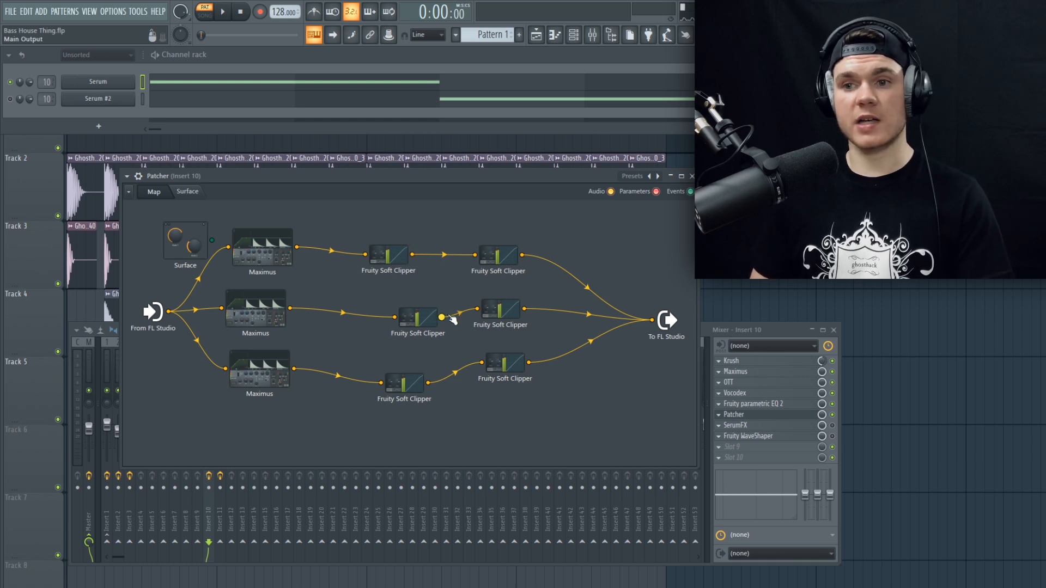
Step: Compare the pattern with Patcher bypassed and re-enabled on mixer insert 10, and close the Patcher window
left_click(833, 416)
key("space")
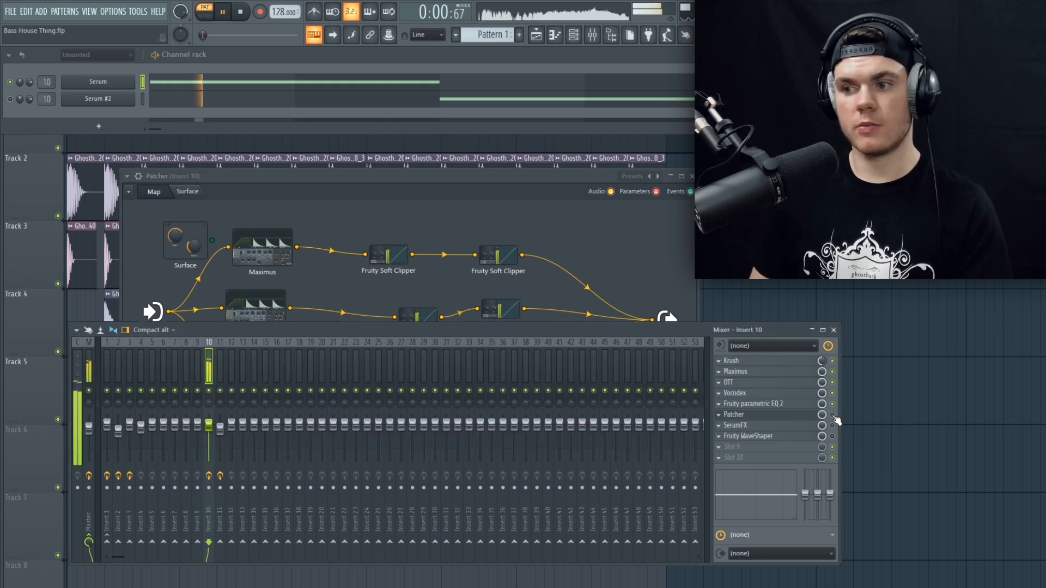
key("space")
left_click(778, 417)
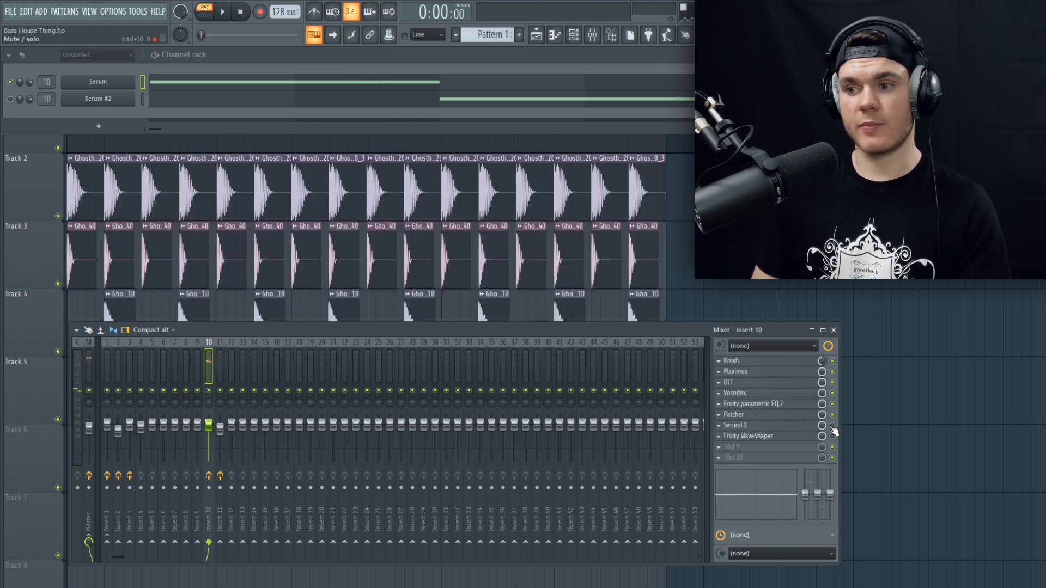
Step: Enable and open SerumFX on mixer insert 10, show the LFO 2 shape modulating the reverb mix and audition the pattern
left_click(750, 425)
left_click_drag(415, 143, 296, 116)
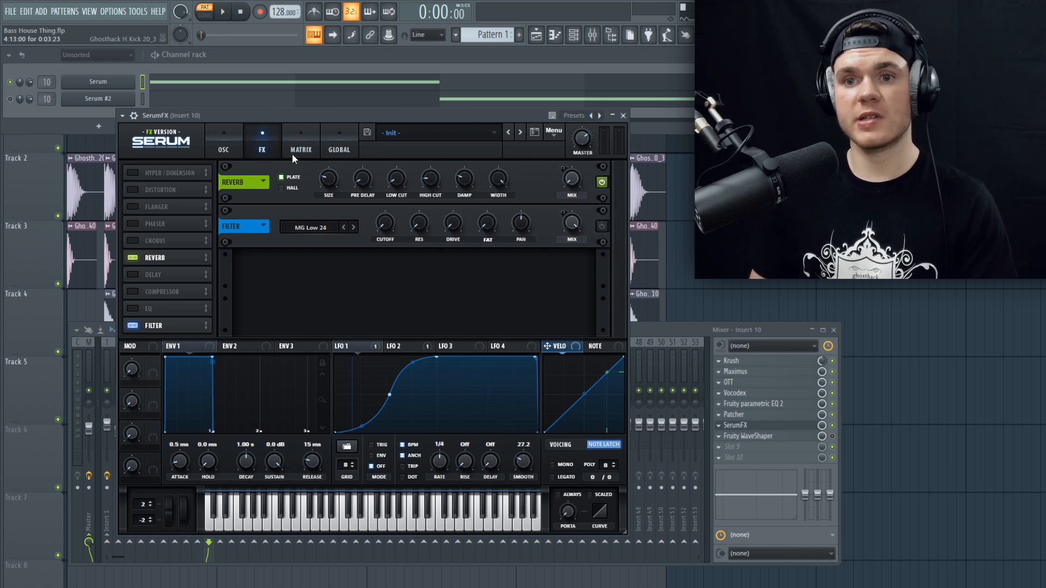
left_click(417, 346)
key("space")
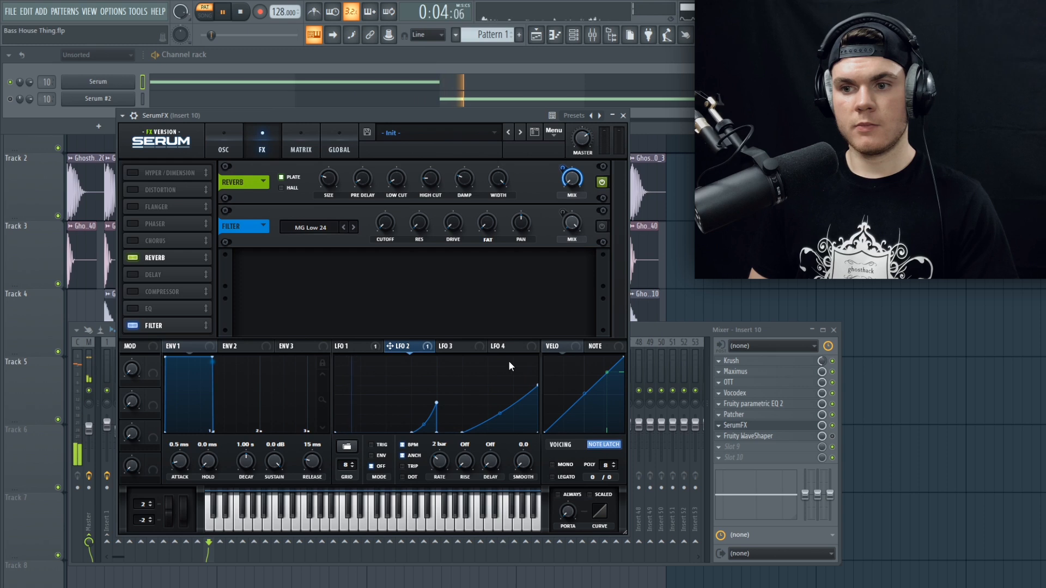
key("space")
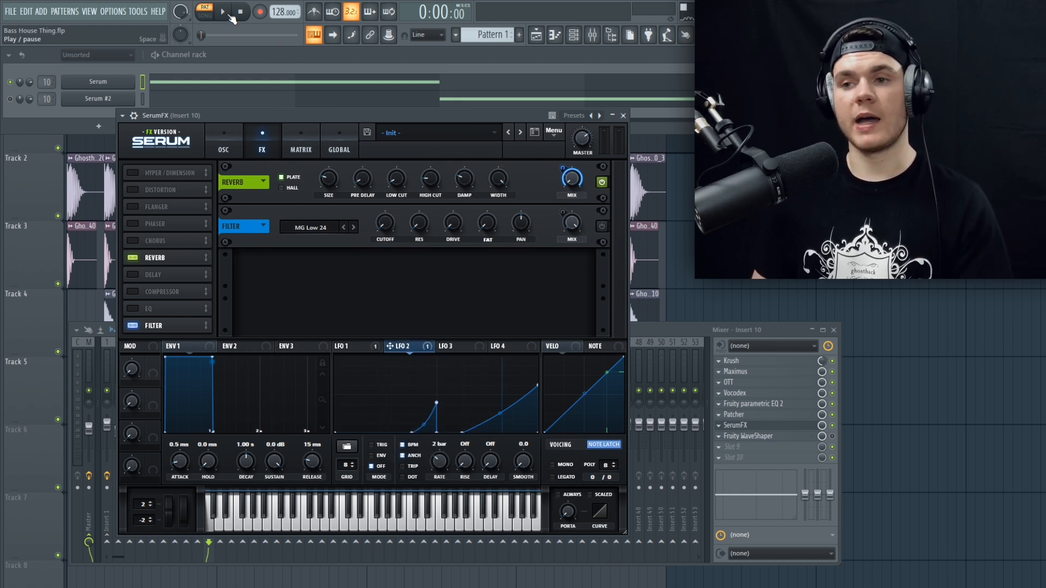
key("space")
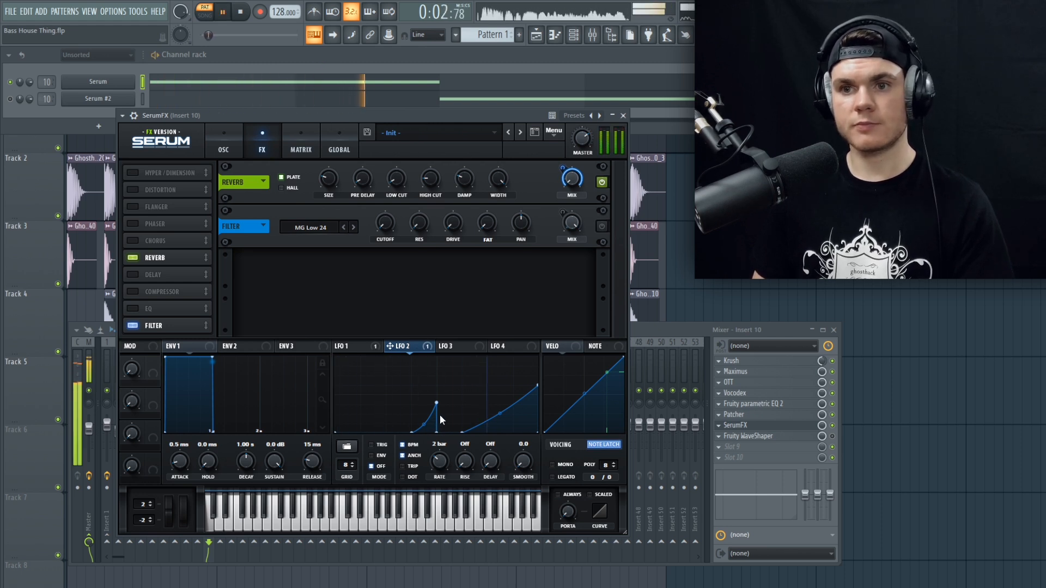
key("space")
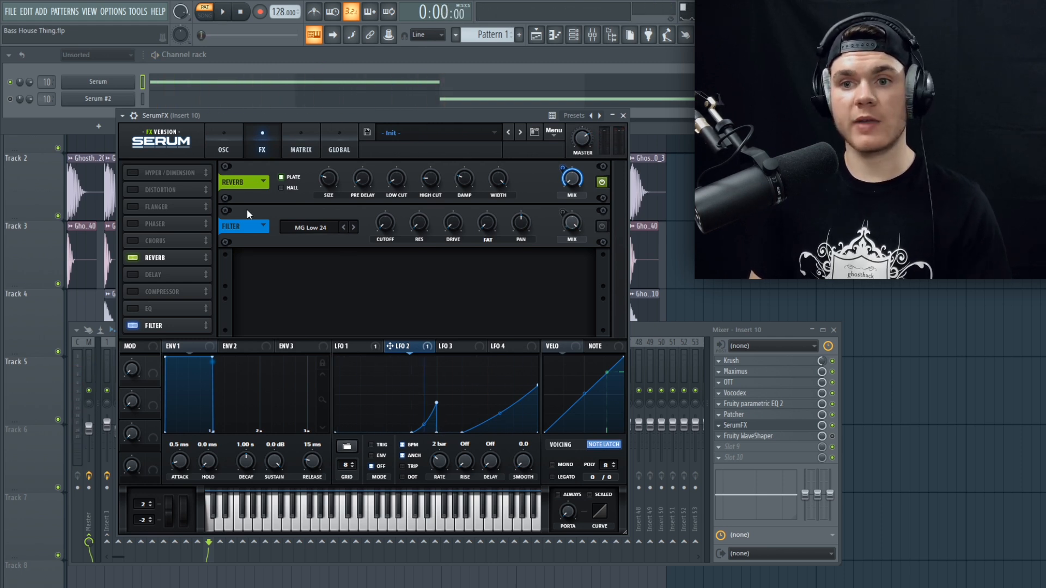
Step: Enable the MG Low 24 filter in SerumFX, show the LFO 1 shape modulating its mix and audition the pattern
left_click(601, 226)
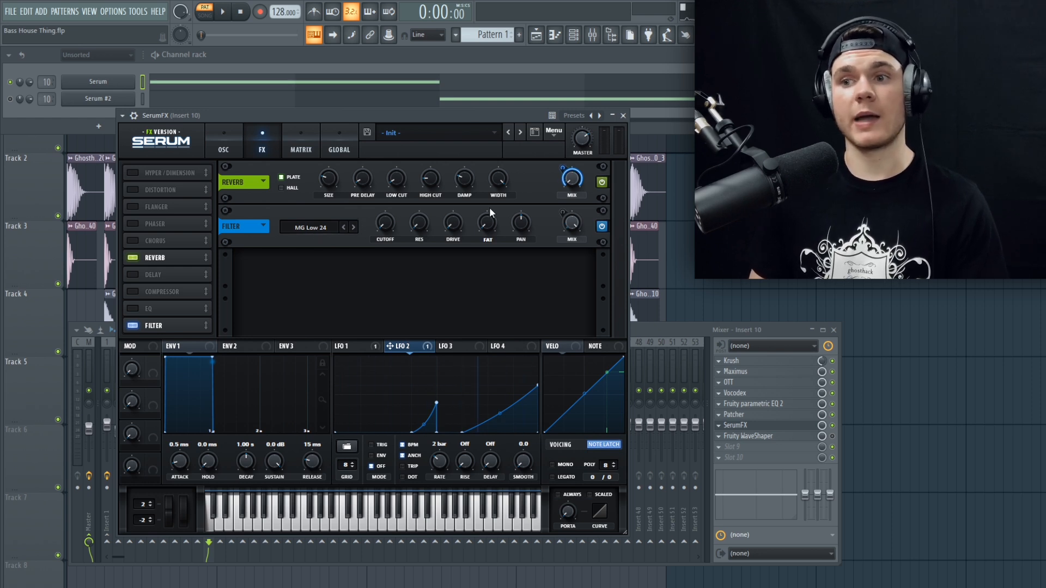
left_click(359, 346)
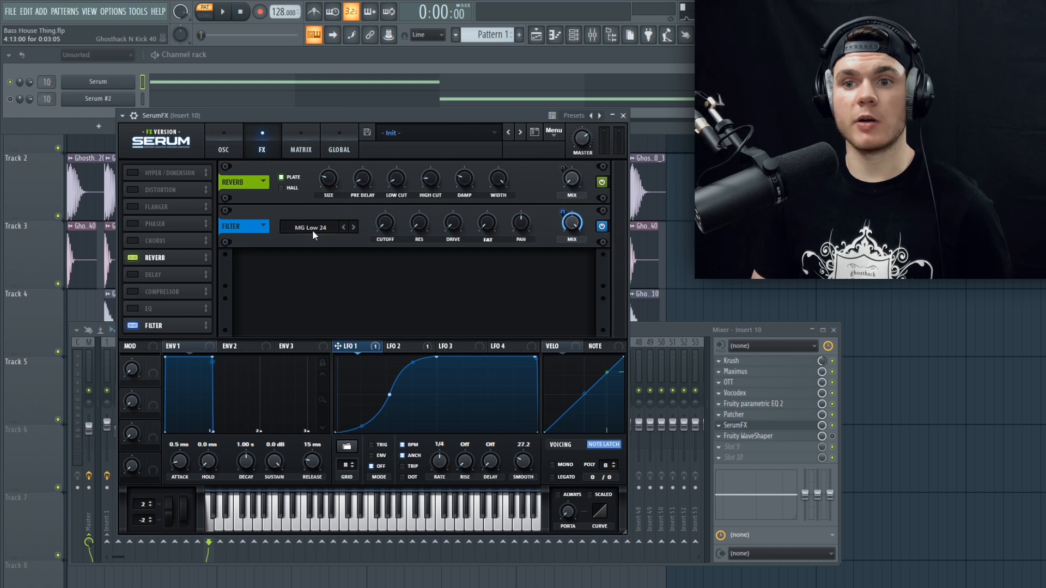
mouse_move(386, 224)
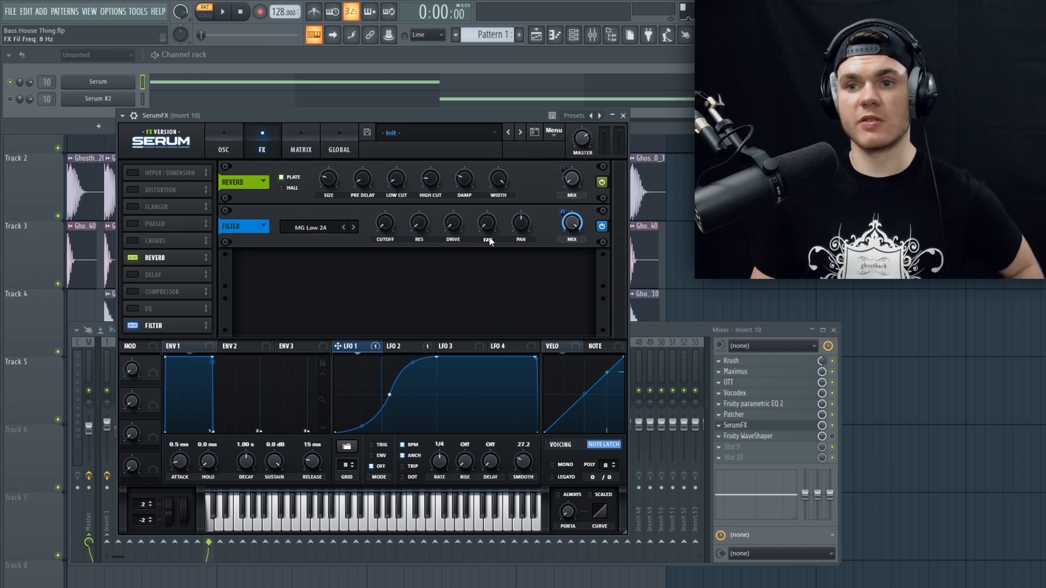
key("space")
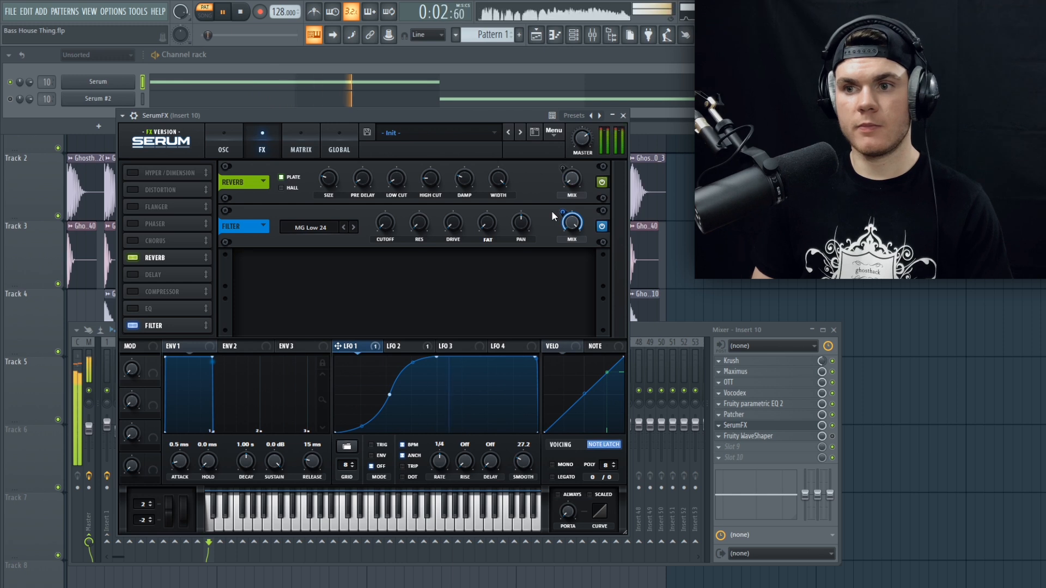
key("space")
Step: Bypass the LFO 1 modulator on the filter's mix, sweep the mix by hand and return it to 100%
right_click(567, 208)
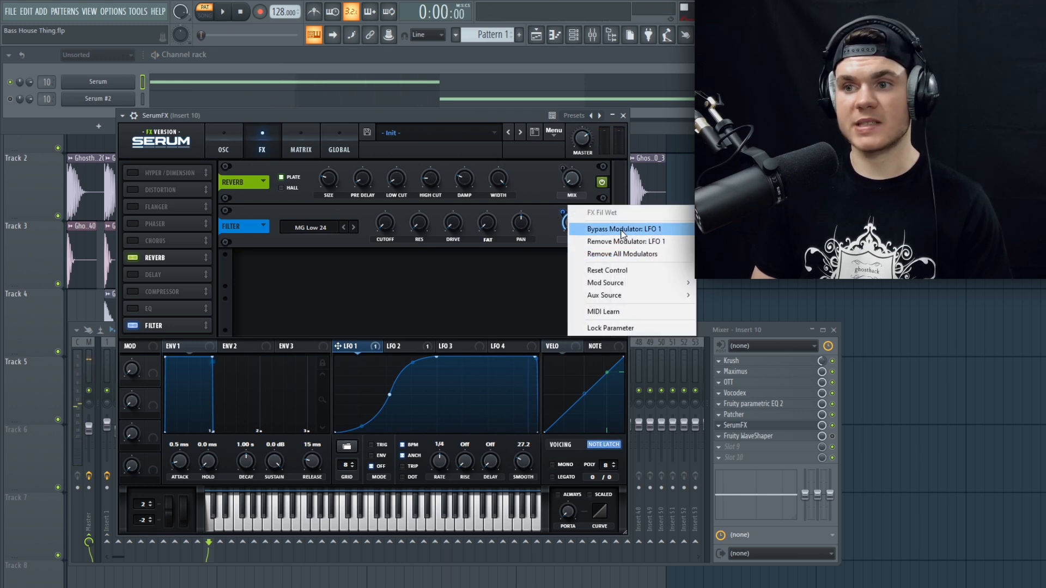
left_click(620, 230)
left_click_drag(570, 225, 557, 349)
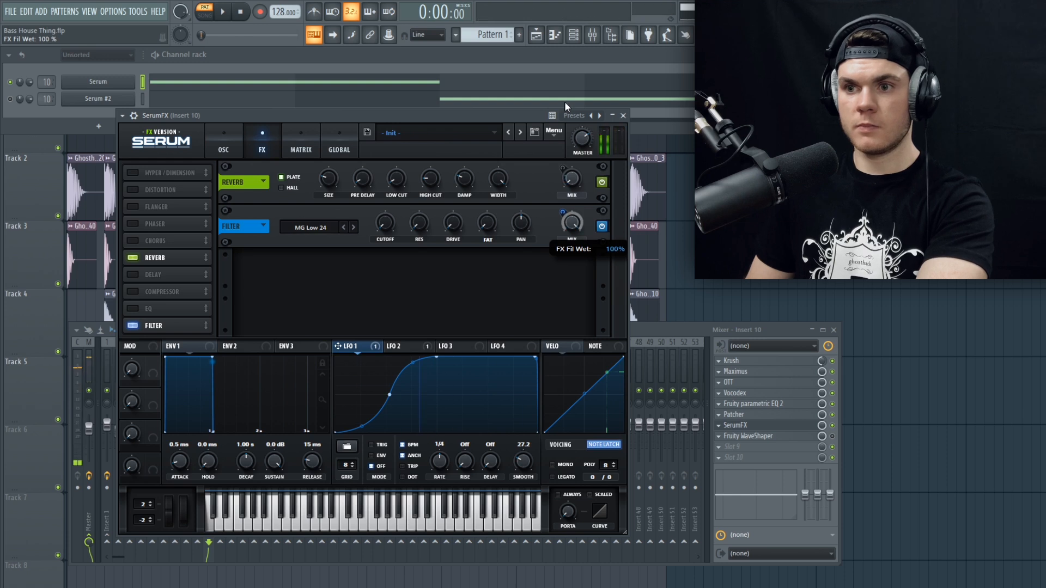
left_click_drag(573, 367, 628, 22)
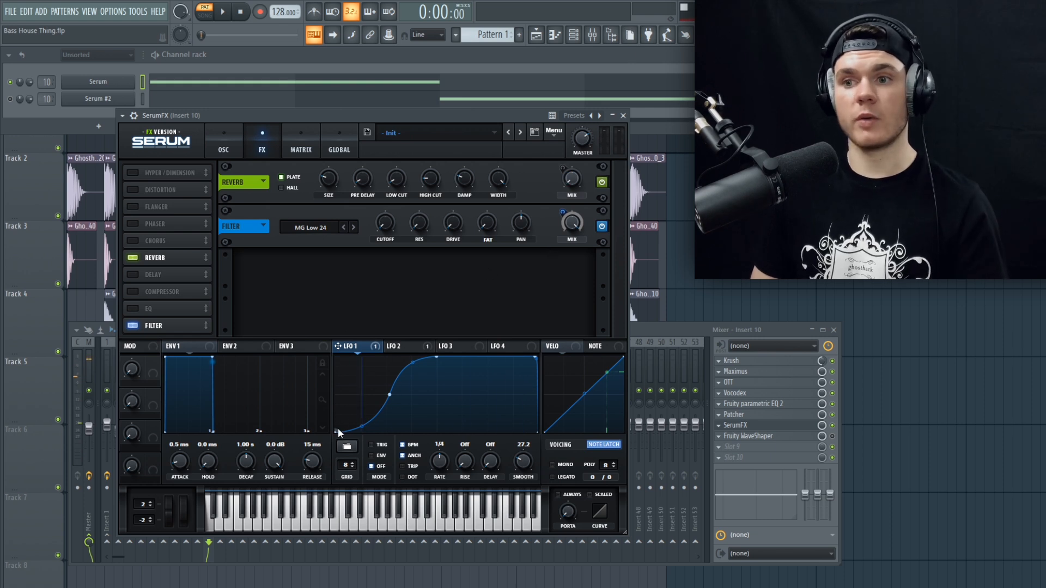
Step: Re-enable the LFO 1 modulator on the filter's mix and close the SerumFX window
right_click(568, 214)
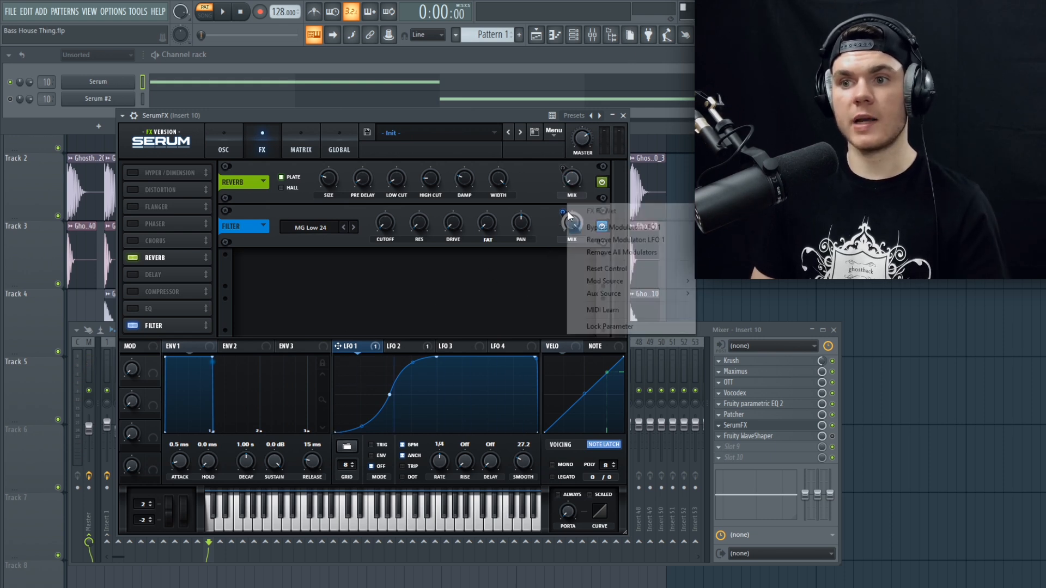
left_click(619, 228)
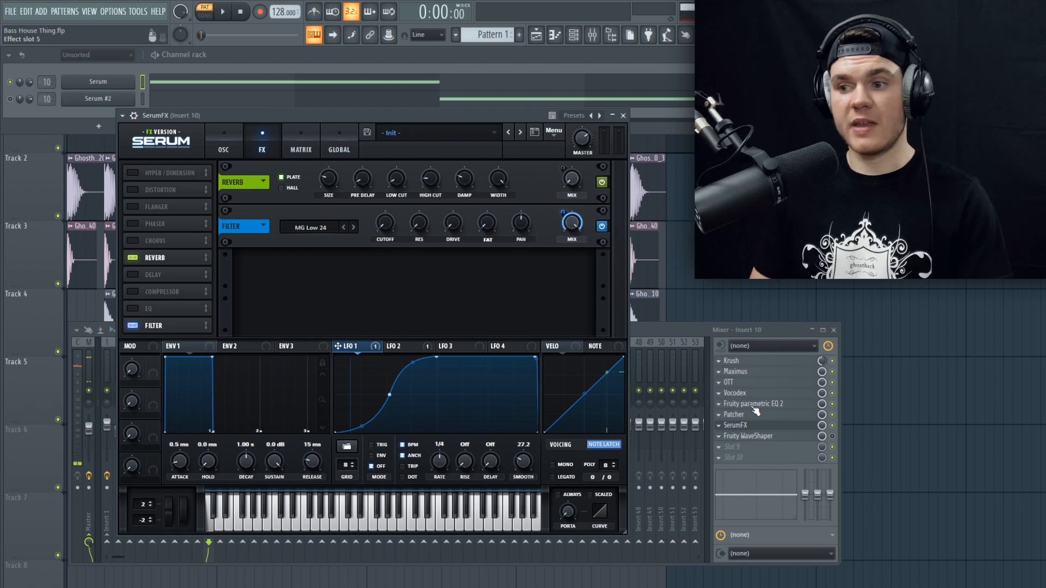
left_click(763, 427)
Step: Enable Fruity WaveShaper on mixer insert 10, inspect its curve, and close it together with the mixer
left_click(806, 438)
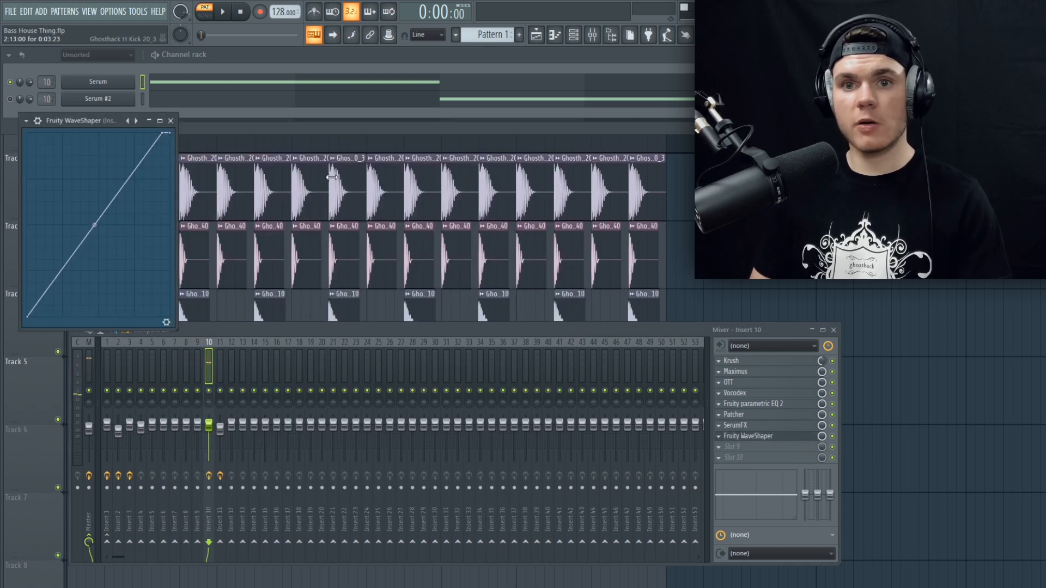
left_click_drag(108, 120, 394, 157)
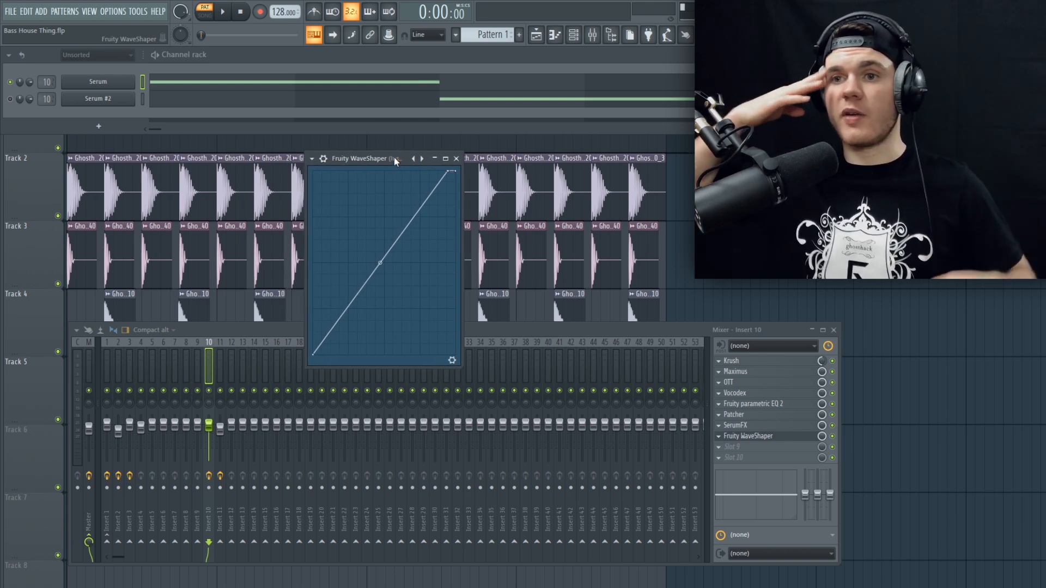
left_click(456, 159)
key("F9")
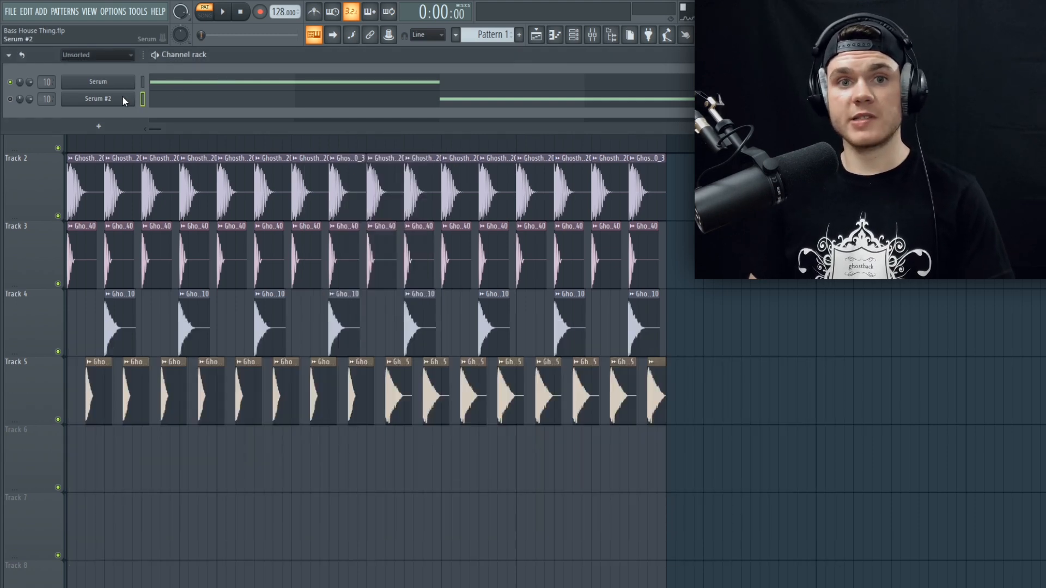
Step: Open the Serum #2 channel, enlarge its window and show the LFO 2 shape
left_click(124, 101)
left_click_drag(570, 480, 677, 547)
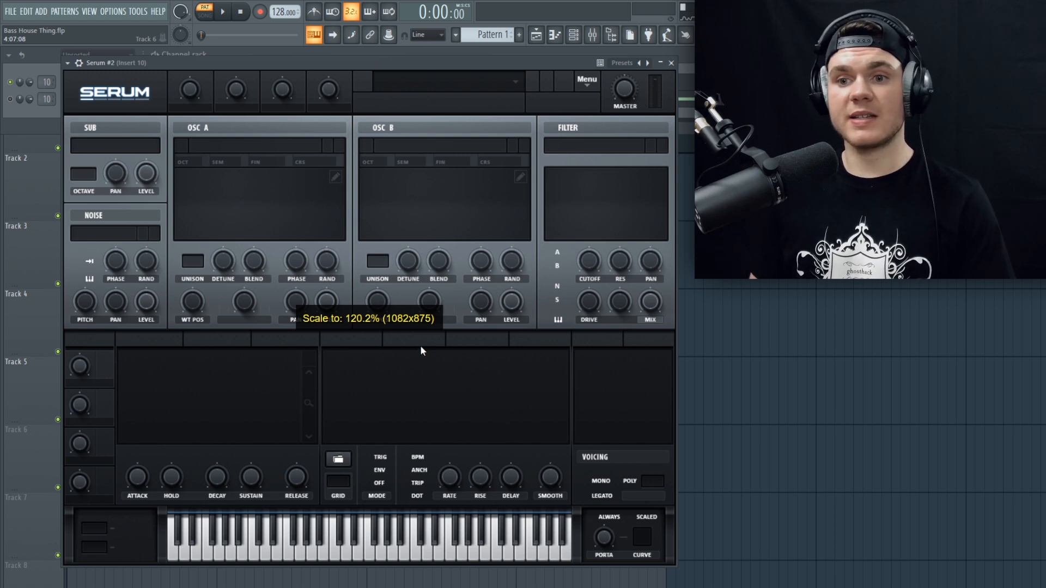
left_click(364, 338)
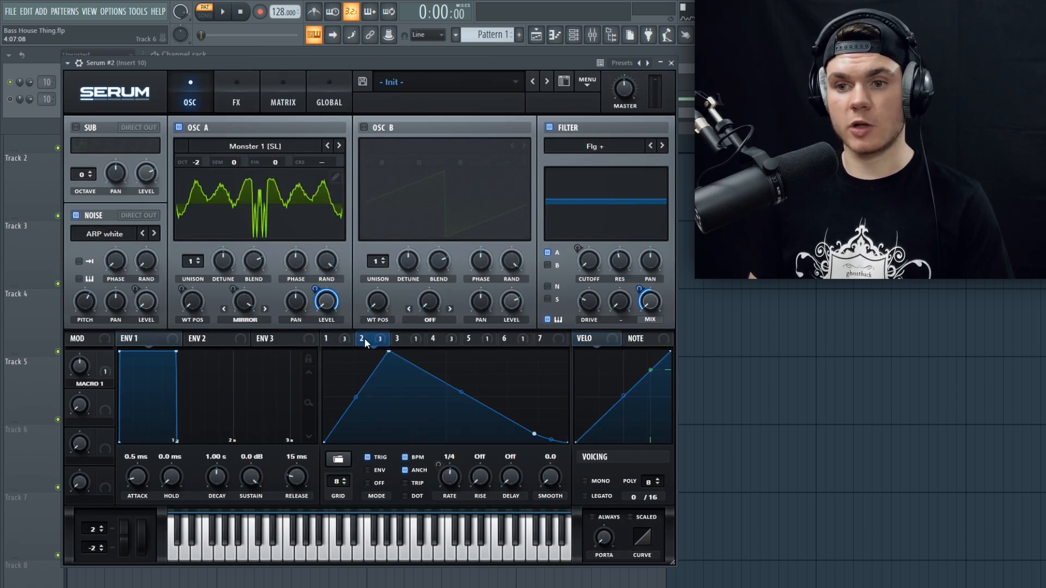
Step: Lower the second raised step of Serum #2's LFO 3 shape to zero and draw it back in
left_click(412, 340)
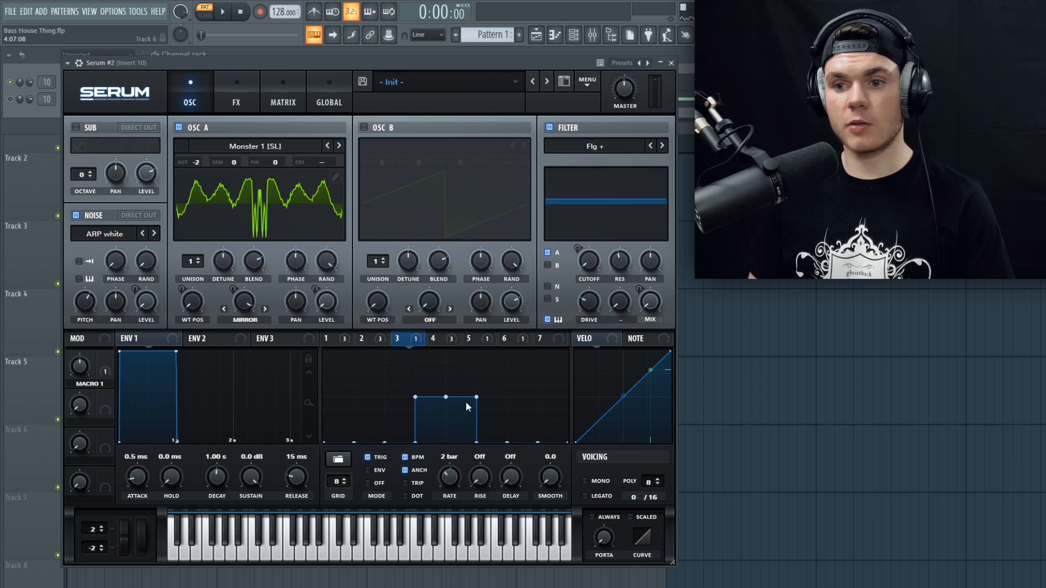
left_click_drag(460, 403, 457, 457)
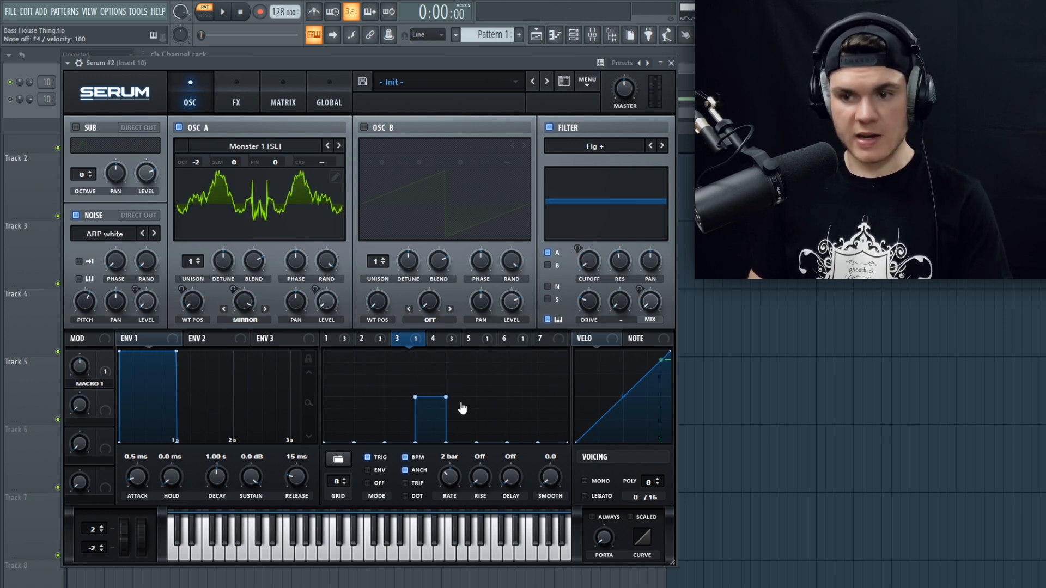
left_click_drag(460, 408, 461, 400)
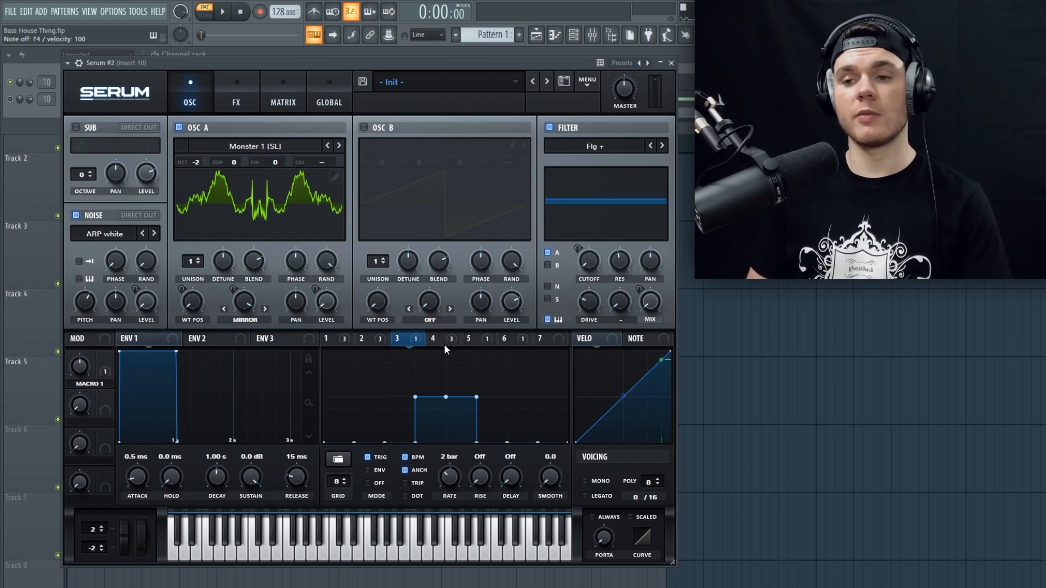
Step: Show Serum #2's LFO 5 shape on the noise level and LFO 6 routing to master tune, audition notes, and close the synth
left_click(478, 340)
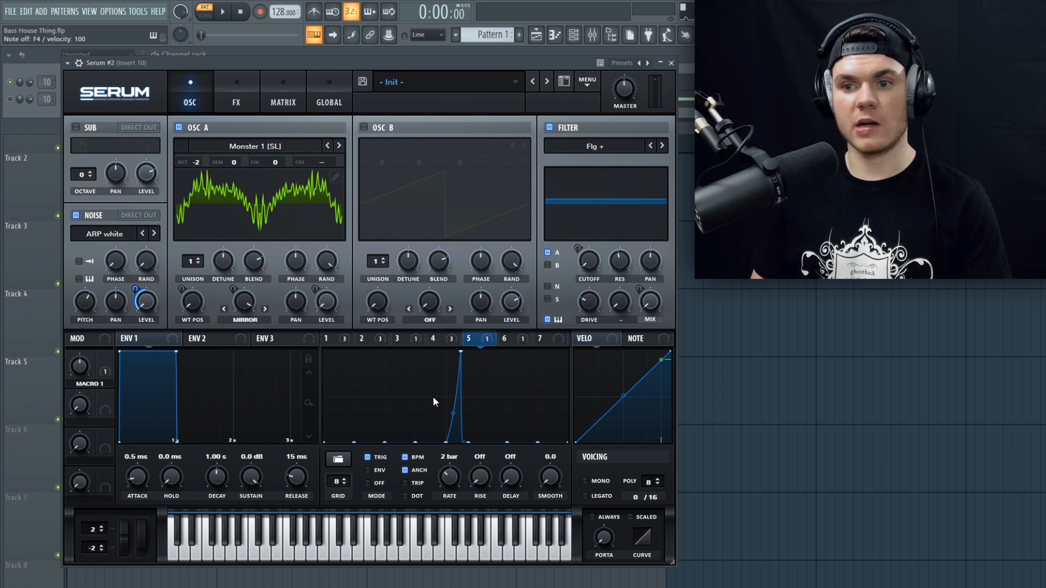
key("v")
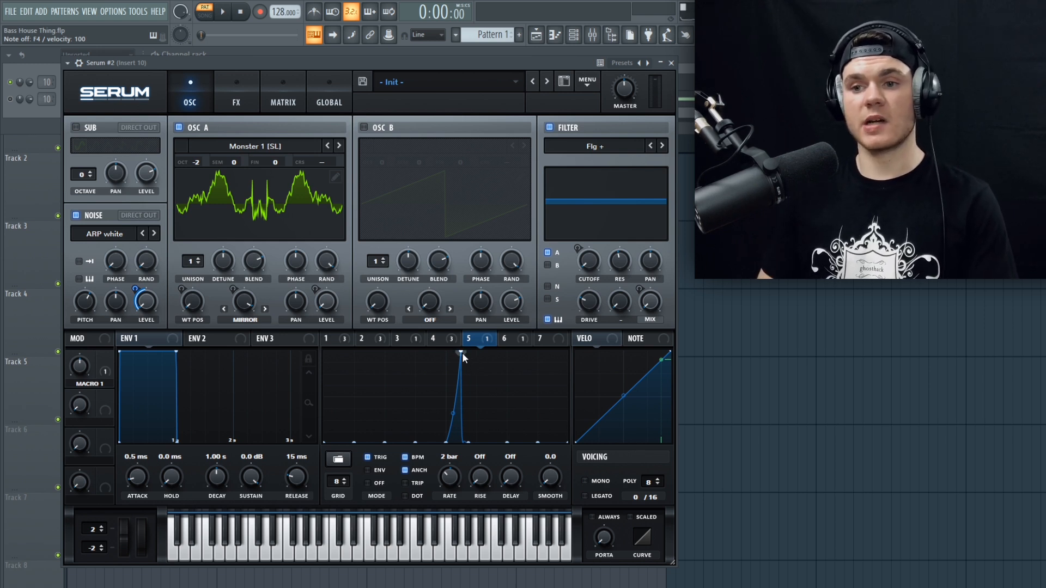
left_click(508, 341)
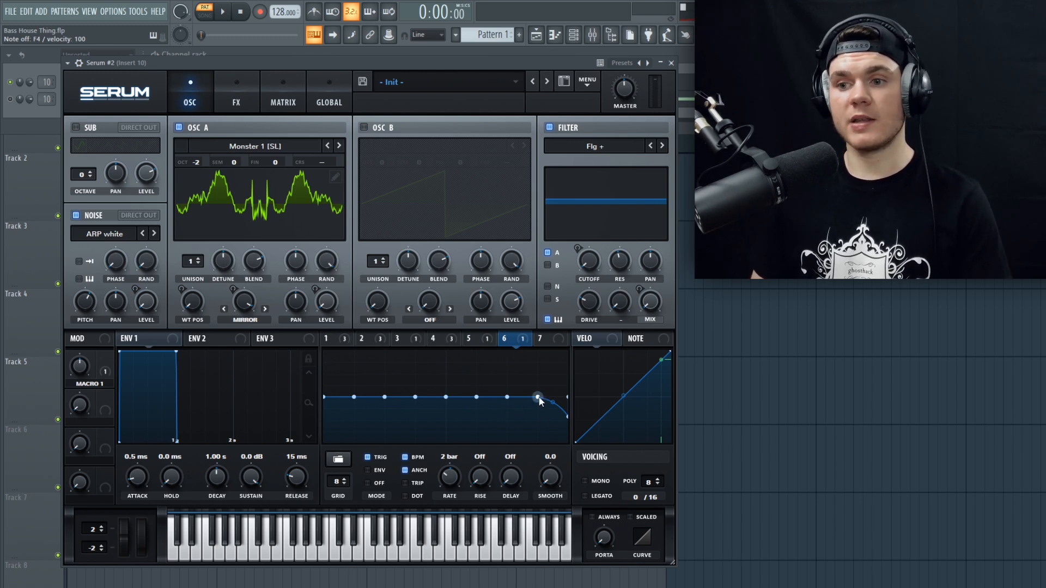
left_click(293, 93)
left_click_drag(671, 193, 671, 207)
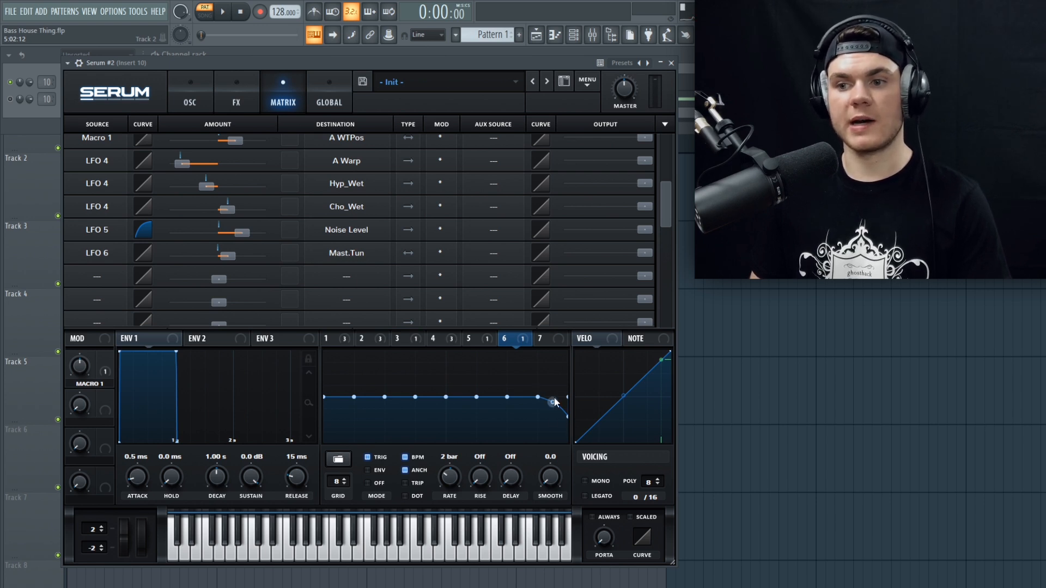
key("v")
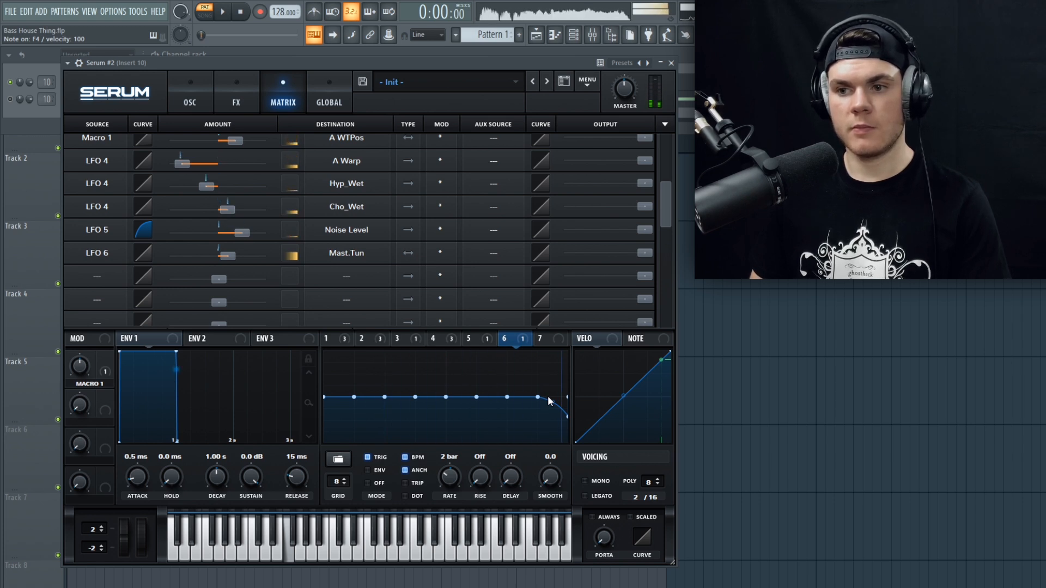
left_click(206, 94)
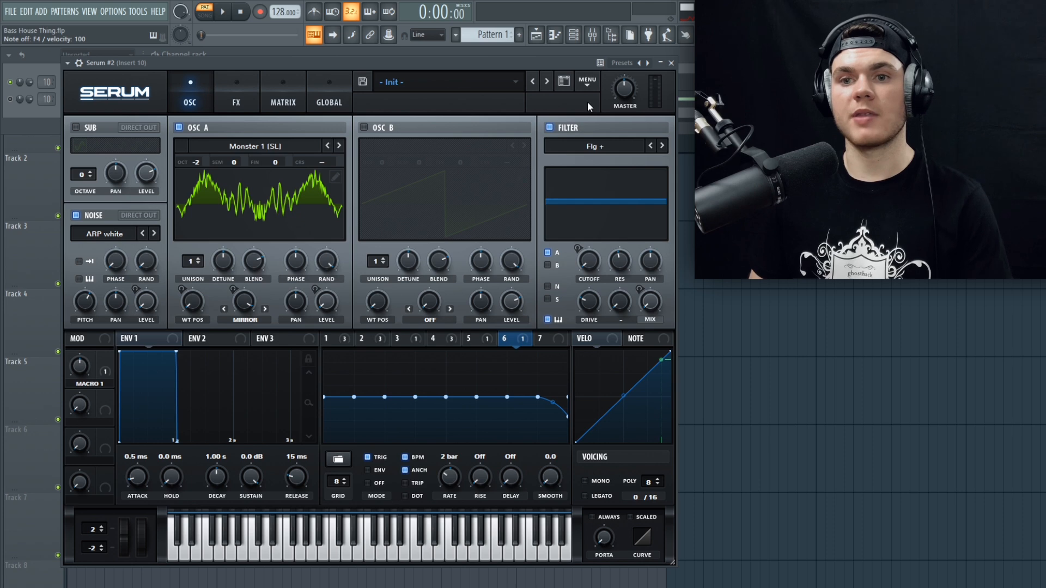
left_click(671, 63)
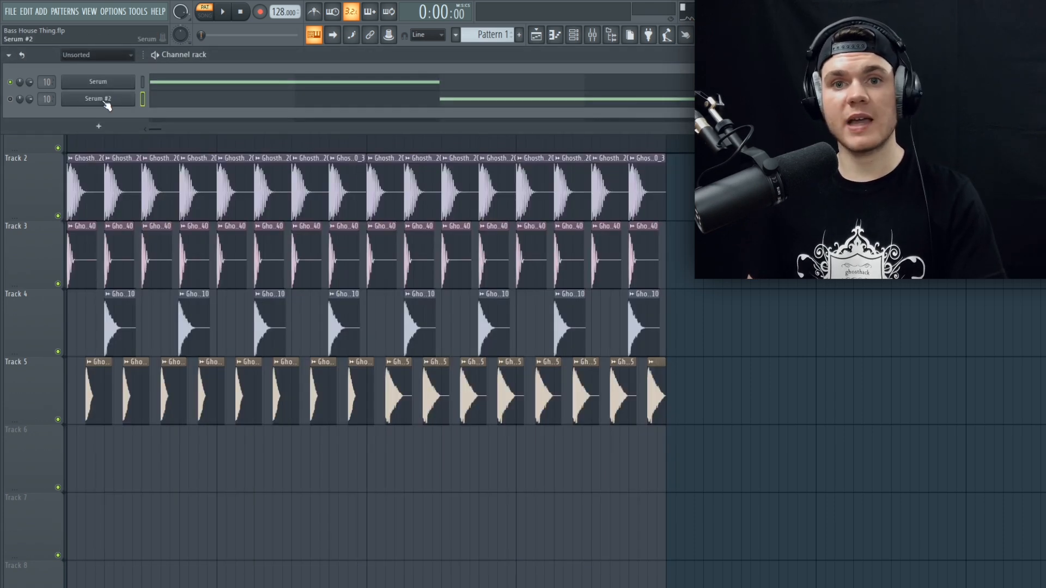
Step: Play the first four playlist bars in song mode with Track 1 muted, and play them again with it unmuted
left_click(35, 182)
left_click_drag(367, 81, 15, 84)
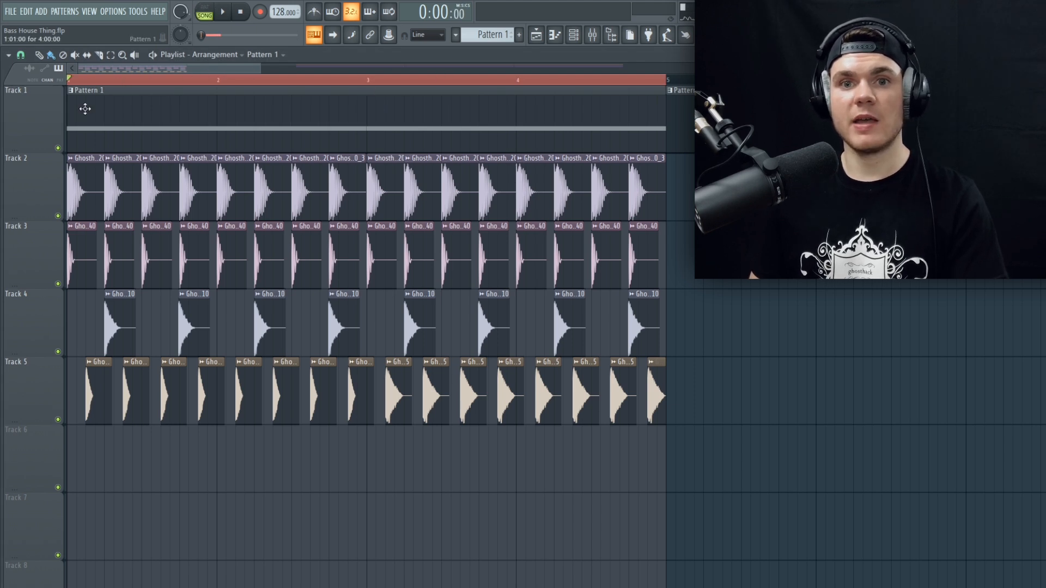
left_click(60, 149)
key("space")
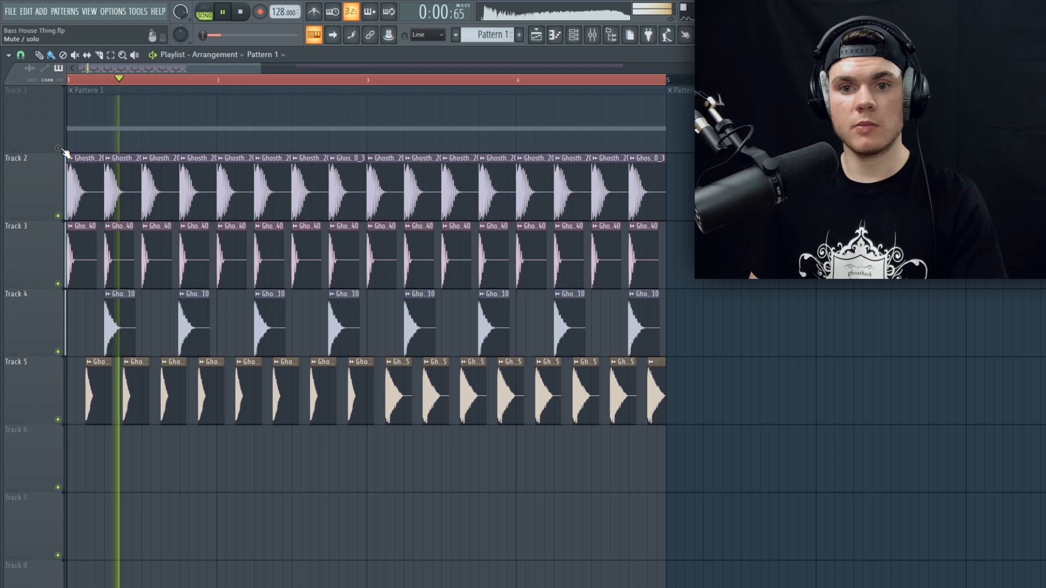
key("space")
left_click(59, 149)
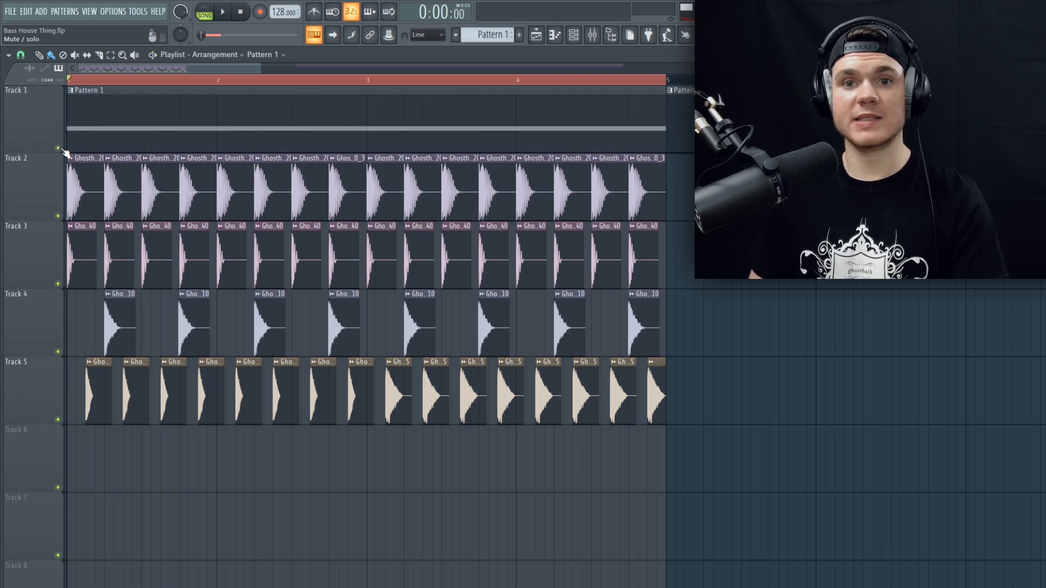
key("space")
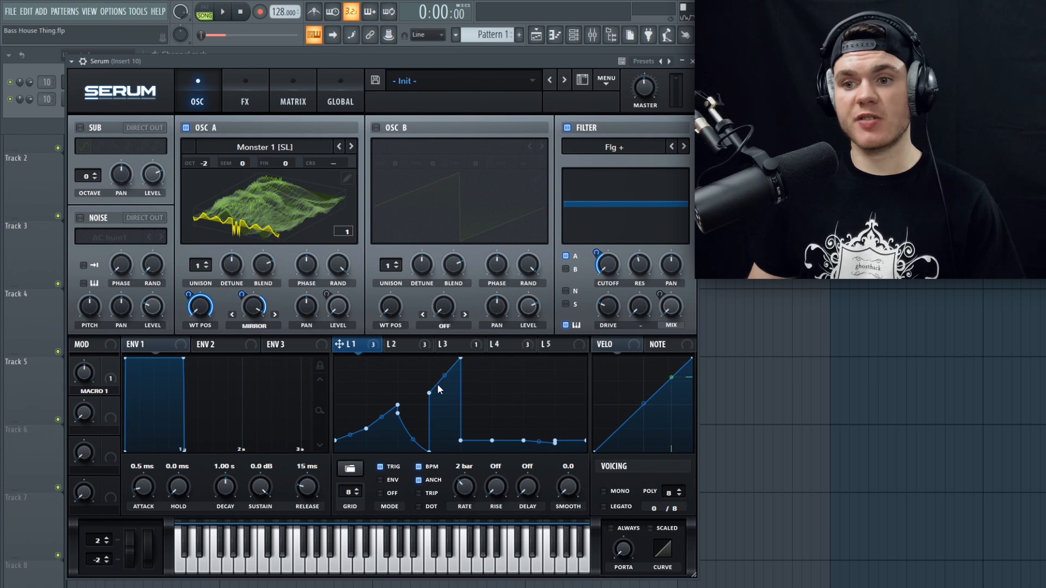
Step: Compare the LFO 2 and LFO 1 shapes and their modulation targets in the first Serum channel
left_click(424, 346)
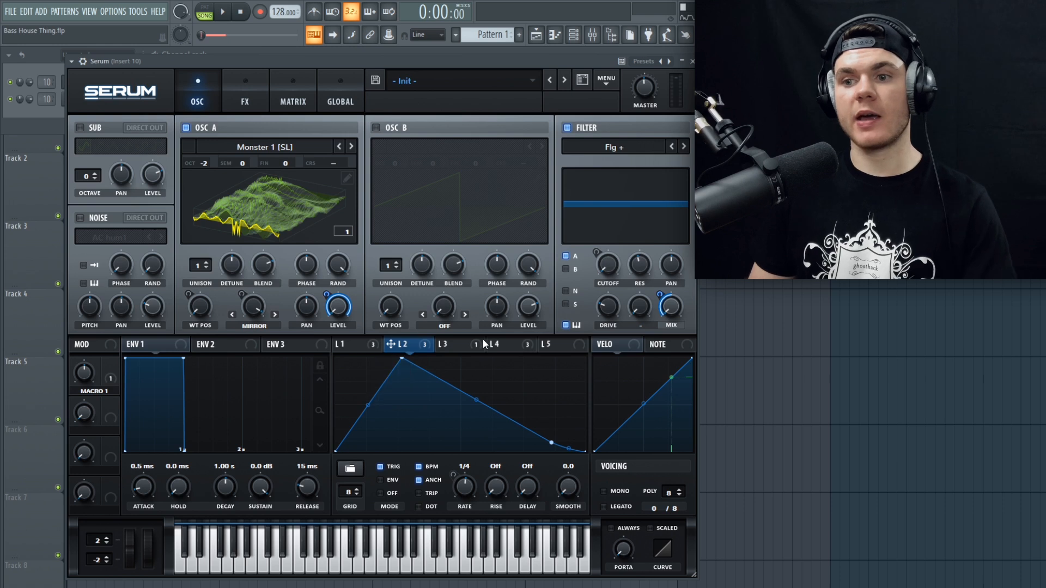
left_click(367, 343)
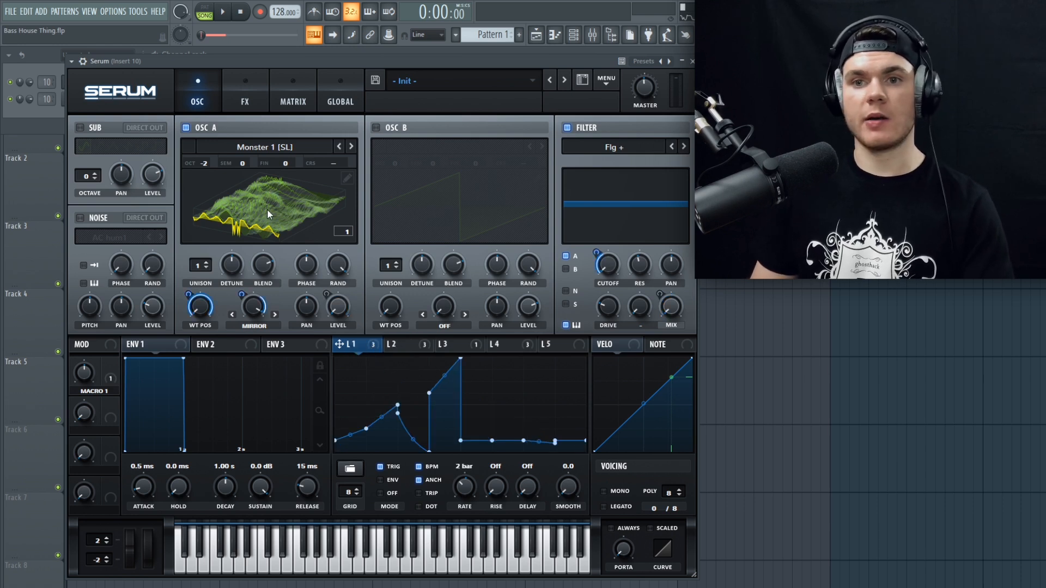